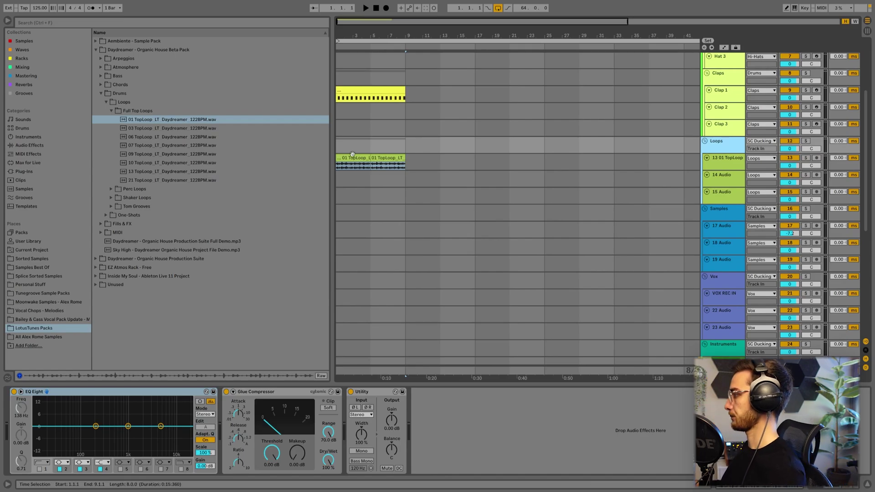
# Step: Play the eight-bar drum section from the start to hear the top loop with the other drums
pyautogui.press('space')
pyautogui.scroll(2, 674, 237)
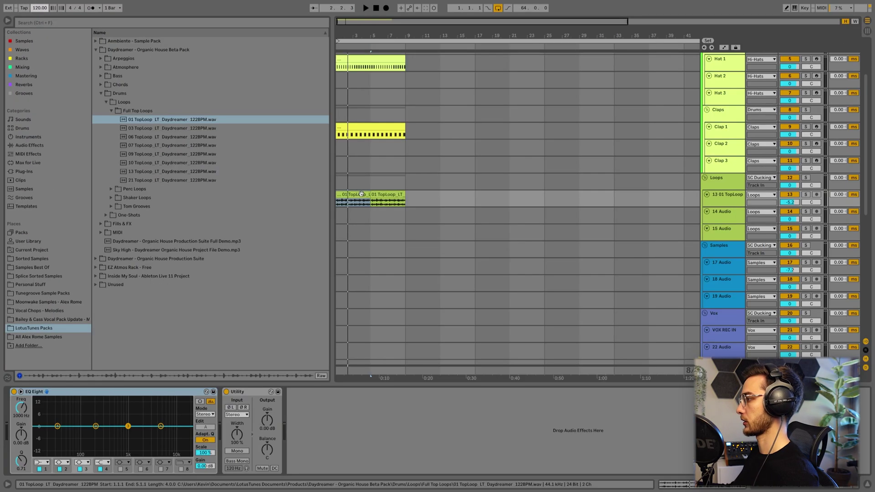
pyautogui.press('space')
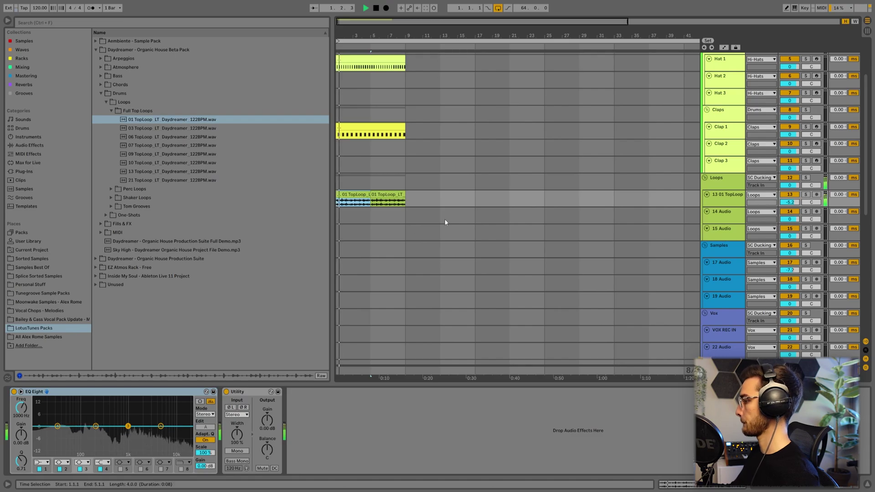
pyautogui.scroll(1, 359, 193)
# Step: Set the top loop clips' warp mode to Beats, preserving transients with transient looping off and the envelope at 59
pyautogui.keyDown('shift'); pyautogui.doubleClick(383, 222); pyautogui.keyUp('shift')
pyautogui.click(27, 259)
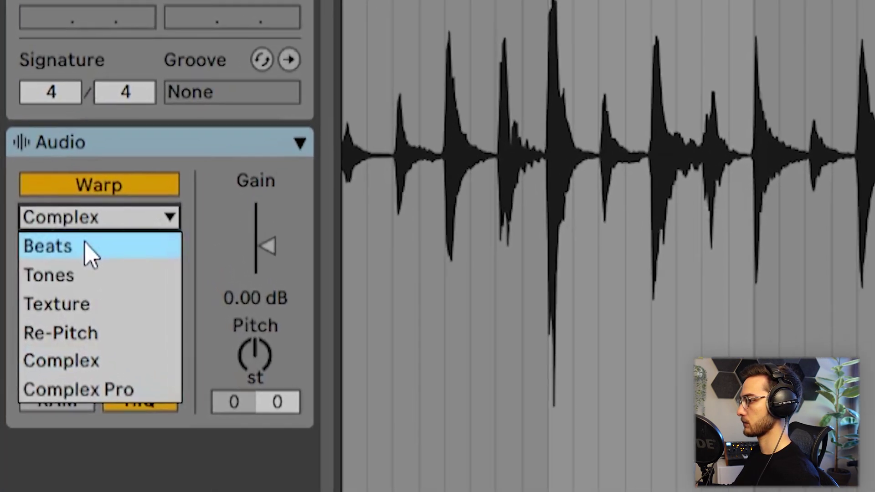
pyautogui.click(22, 267)
pyautogui.click(19, 280)
pyautogui.click(60, 334)
pyautogui.moveTo(140, 304); pyautogui.dragTo(140, 315)
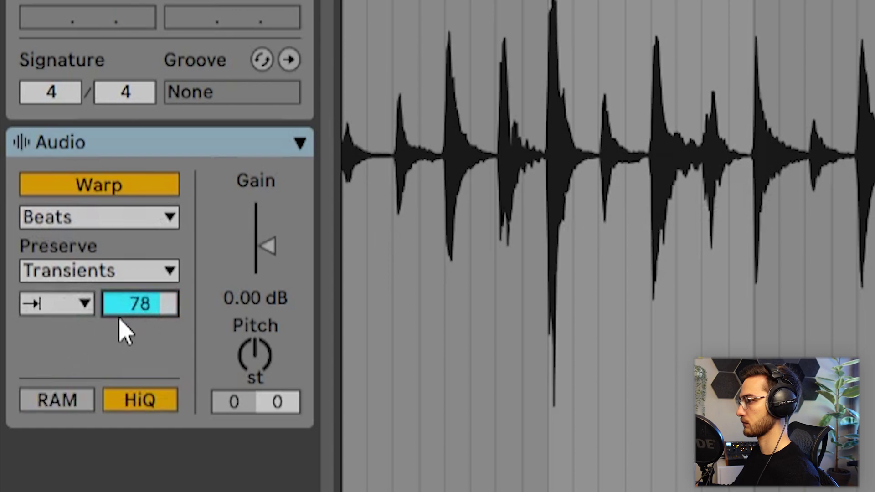
pyautogui.click(57, 304)
pyautogui.click(55, 335)
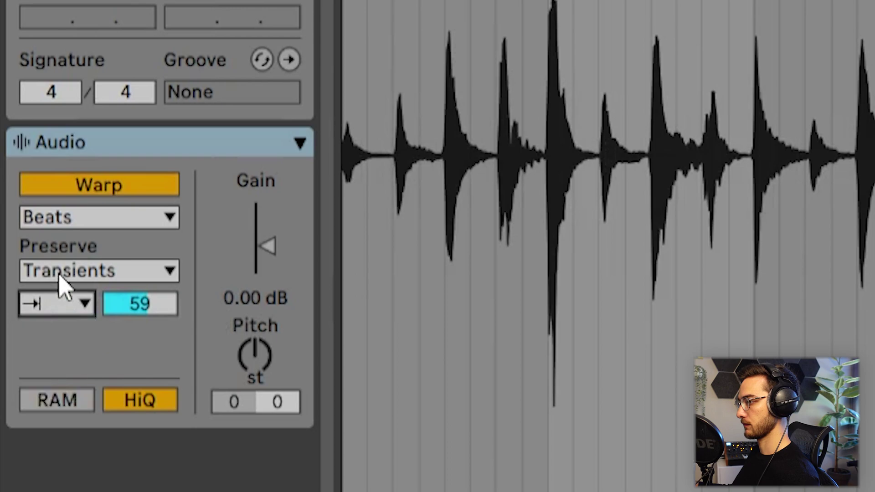
# Step: Switch the top loop clips' warp mode to Complex Pro
pyautogui.click(60, 273)
pyautogui.click(92, 272)
pyautogui.click(89, 218)
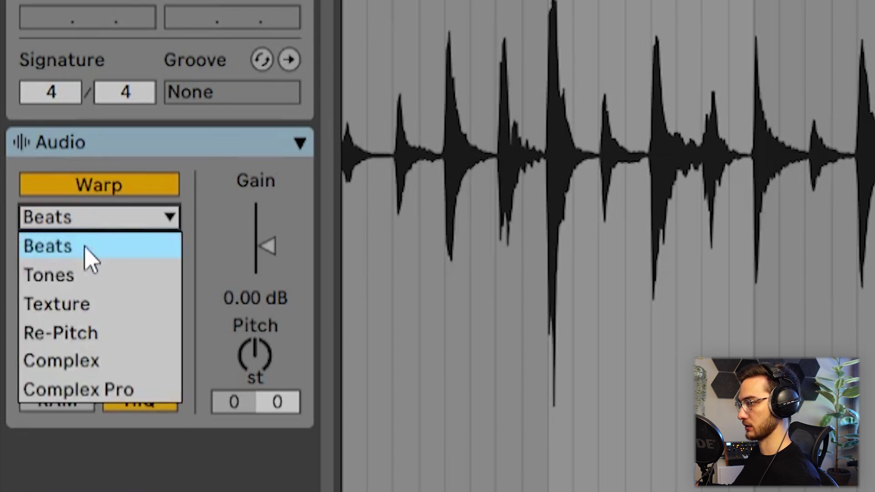
pyautogui.click(84, 391)
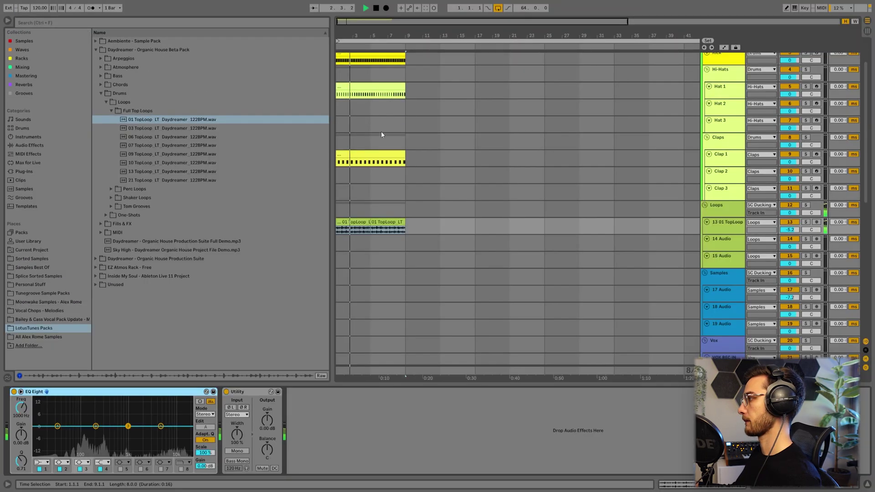
# Step: Load the 01, 02 and 05 kick samples from the pack's One-Shots Kick folder into the Kick track's Drum Rack, starting at pad C1
pyautogui.scroll(3, 381, 131)
pyautogui.click(729, 192)
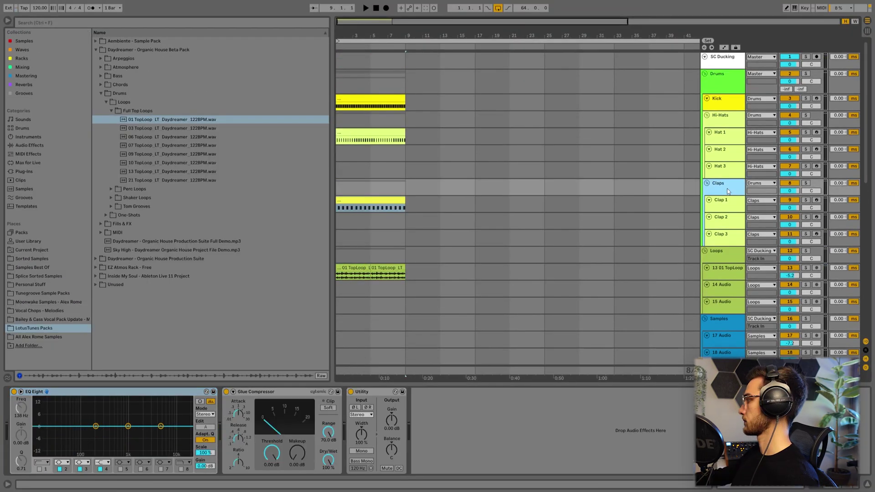
pyautogui.click(348, 101)
pyautogui.press('Left')
pyautogui.press('Left')
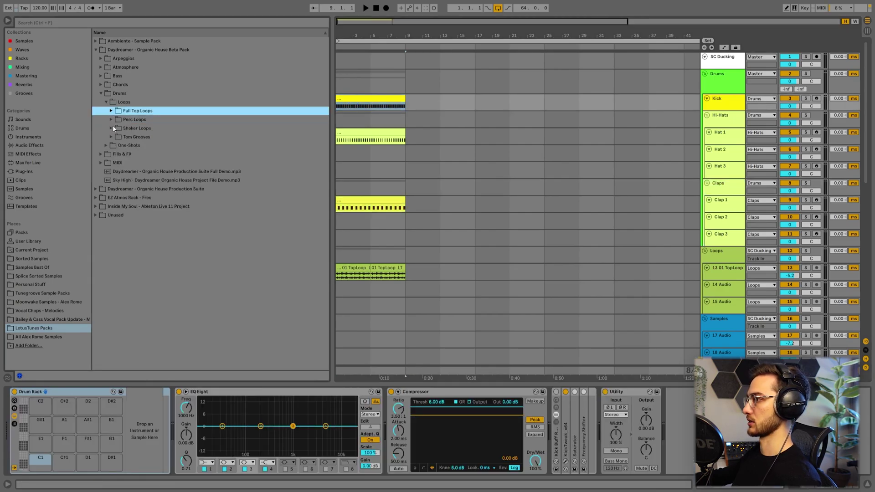
pyautogui.click(113, 147)
pyautogui.click(114, 137)
pyautogui.click(128, 144)
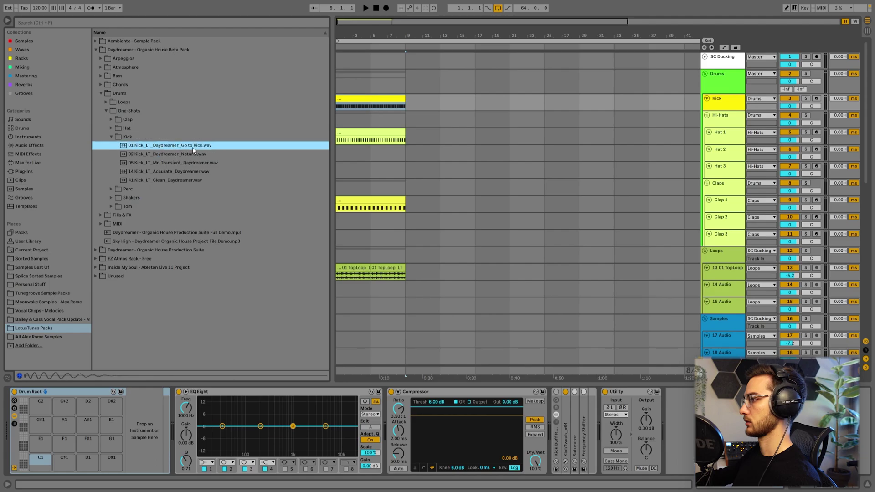
pyautogui.keyDown('shift'); pyautogui.click(181, 165); pyautogui.keyUp('shift')
pyautogui.moveTo(181, 165); pyautogui.dragTo(50, 470)
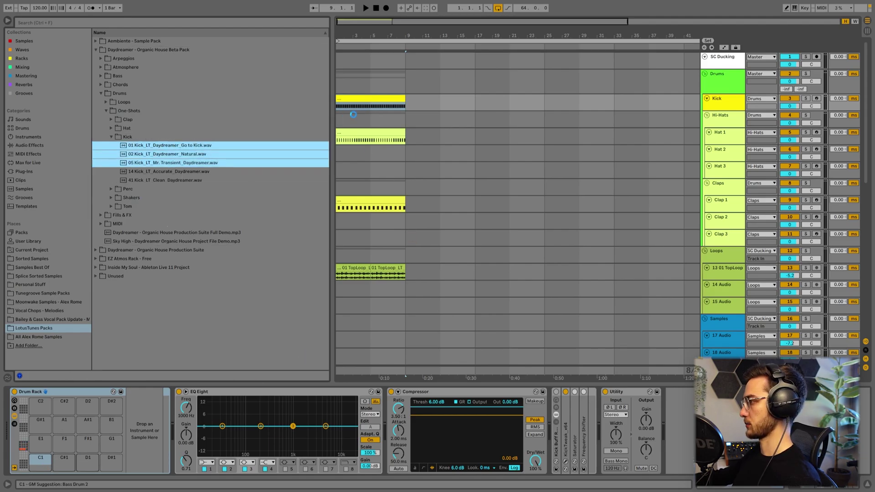
# Step: Move all notes in the Kick clip down to the 01 Kick row at C1
pyautogui.doubleClick(363, 101)
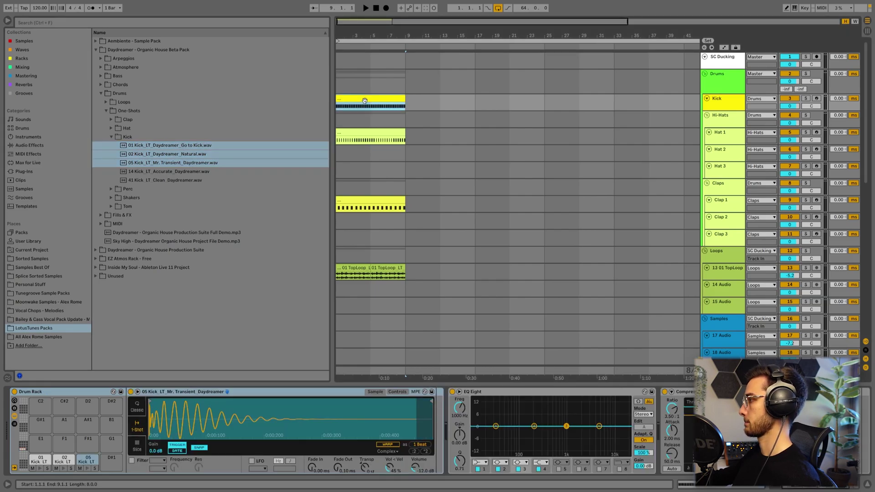
pyautogui.press('Down')
pyautogui.press('Down')
pyautogui.press('Down')
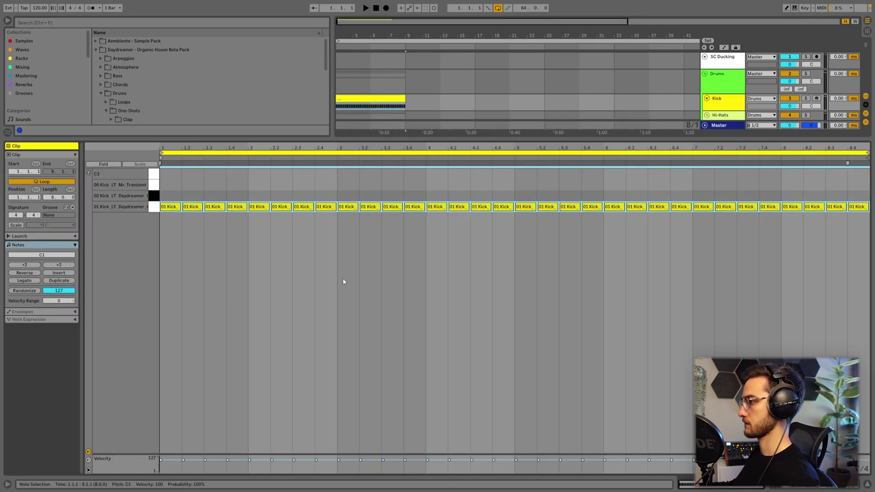
# Step: Lower the Kick track's volume to -7.8 dB during playback
pyautogui.press('space')
pyautogui.hotkey('shift', 'Tab')
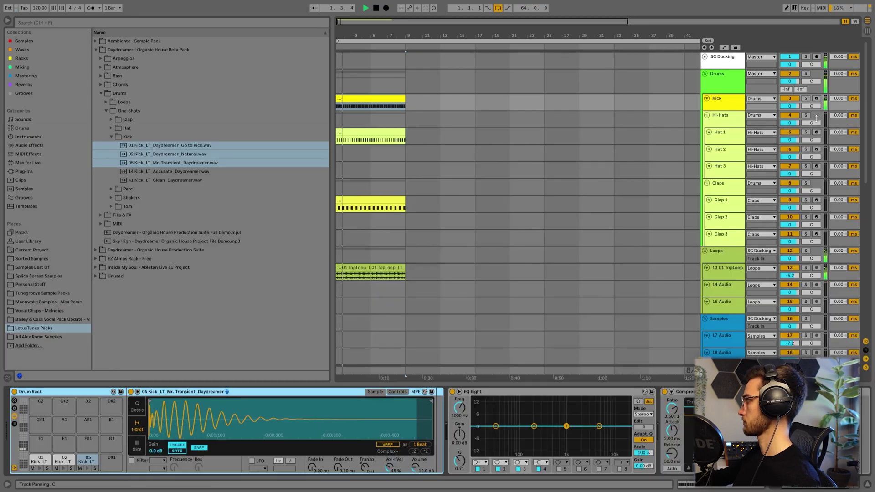
pyautogui.moveTo(789, 106); pyautogui.dragTo(789, 119)
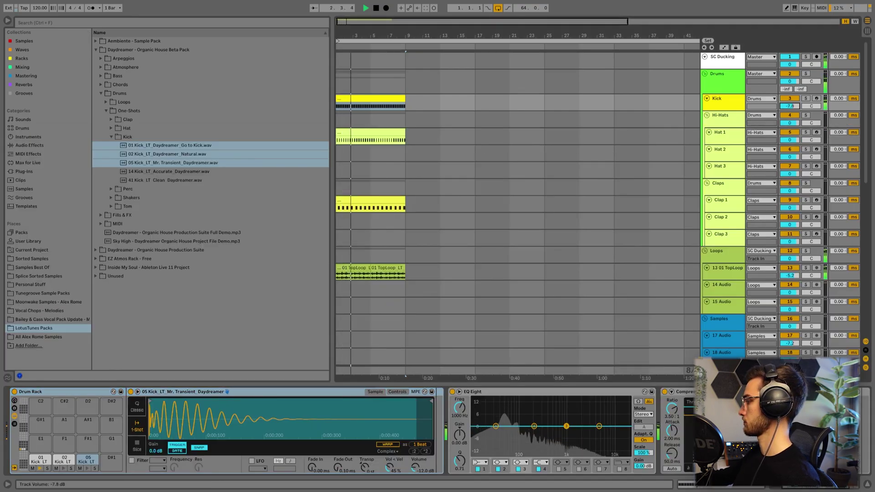
pyautogui.press('space')
# Step: Audition the three kick samples by shifting the Kick clip's notes between the 01, 02 and 05 Kick rows during playback
pyautogui.doubleClick(372, 99)
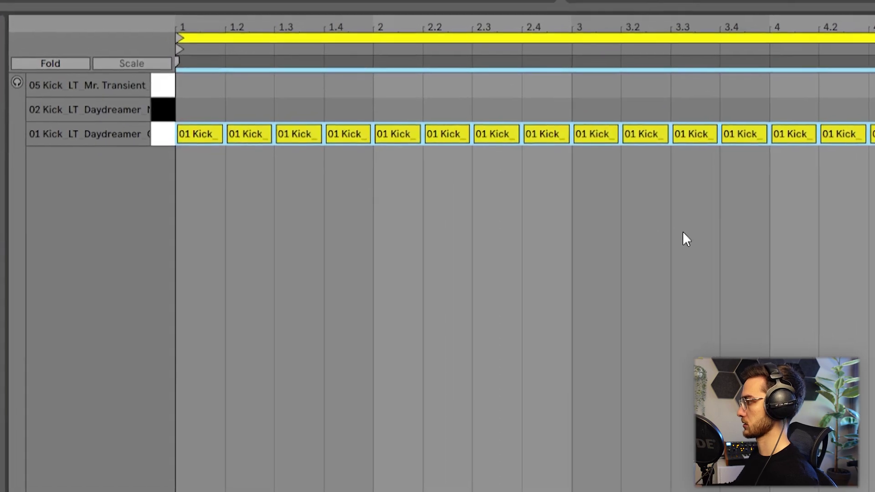
pyautogui.press('Up')
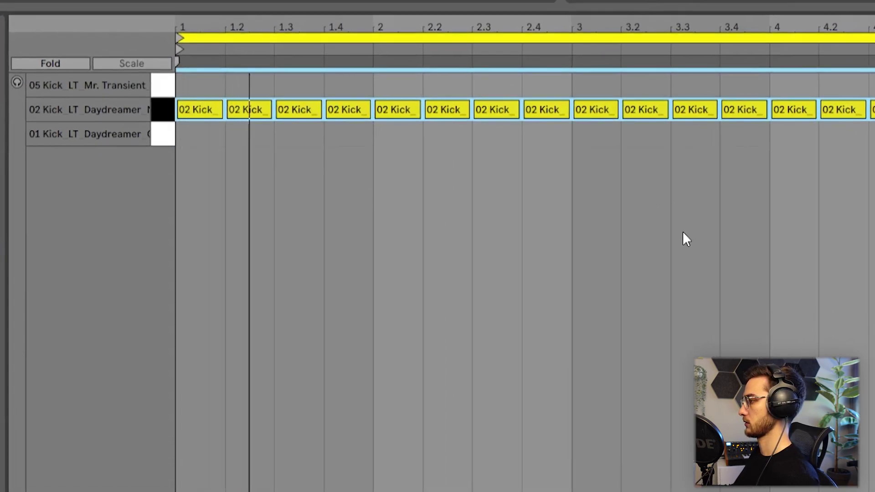
pyautogui.press('Up')
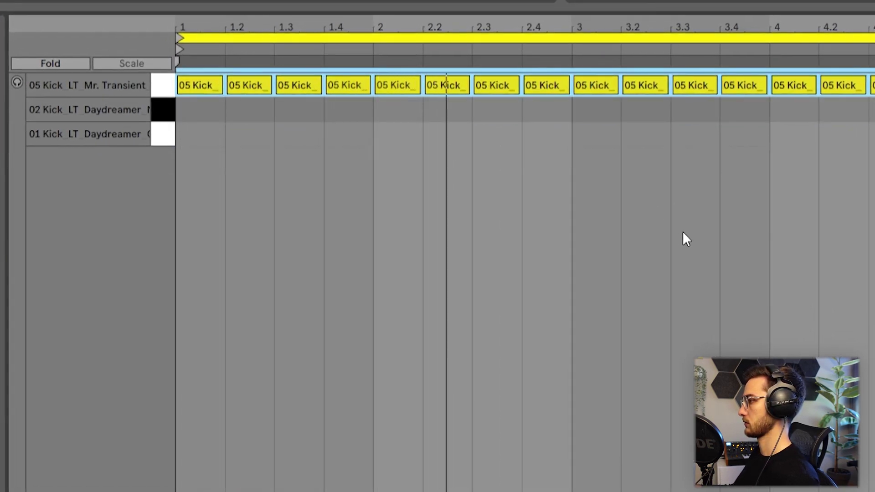
pyautogui.press('Down')
pyautogui.press('Down')
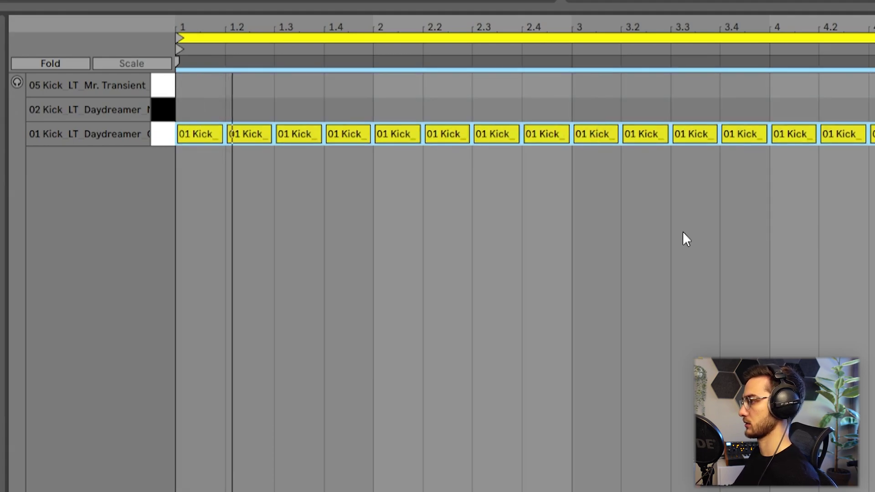
pyautogui.press('Up')
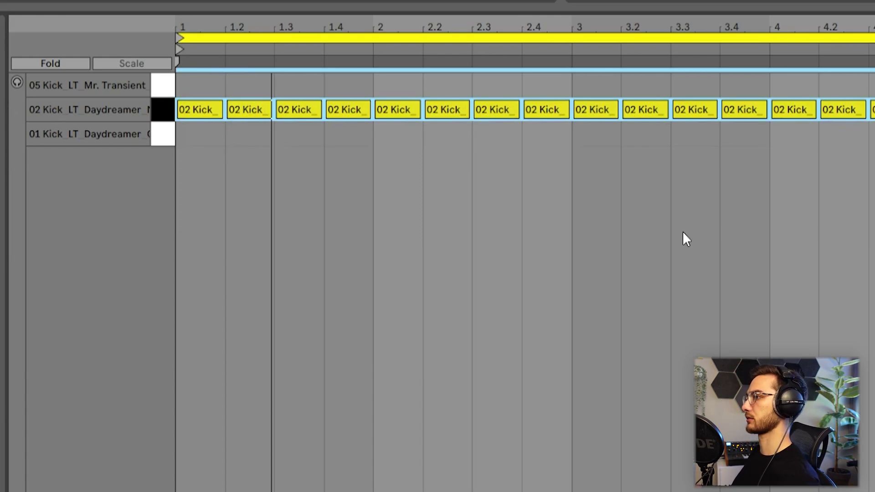
pyautogui.press('Up')
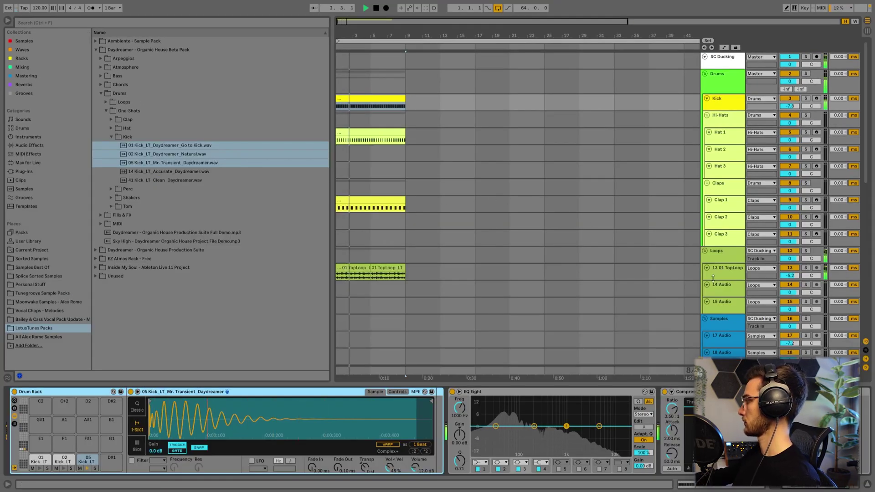
pyautogui.press('space')
pyautogui.hotkey('shift', 'Tab')
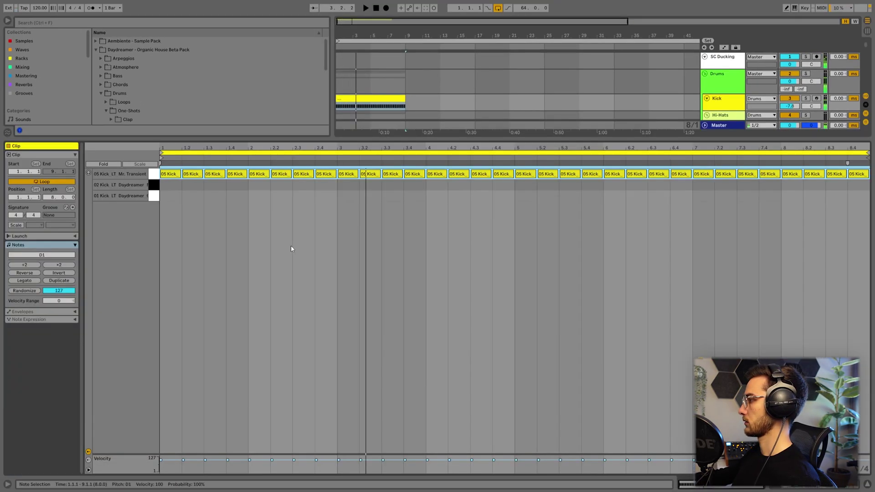
pyautogui.click(289, 258)
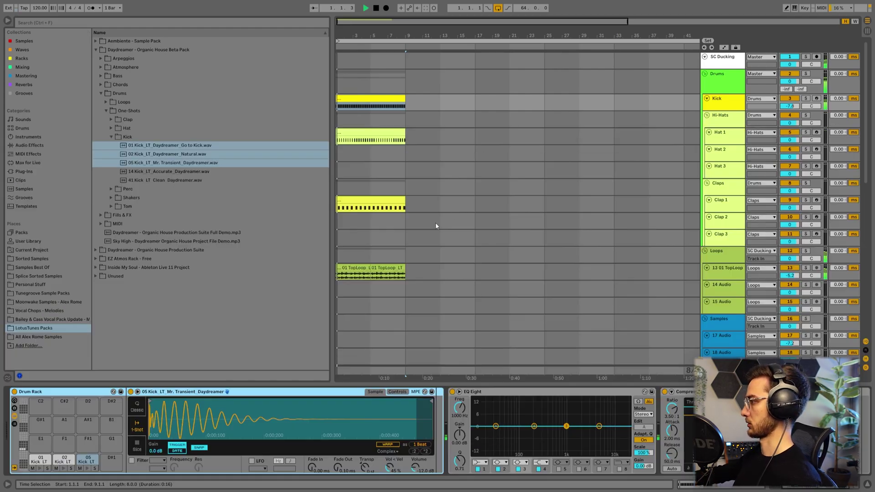
# Step: Enable the Old Ableton Compressor on the SC Ducking track
pyautogui.hotkey('ctrl', 'alt', 'e')
pyautogui.press('space')
pyautogui.click(720, 63)
pyautogui.click(42, 393)
pyautogui.press('space')
pyautogui.press('Delete')
pyautogui.click(725, 78)
pyautogui.click(728, 66)
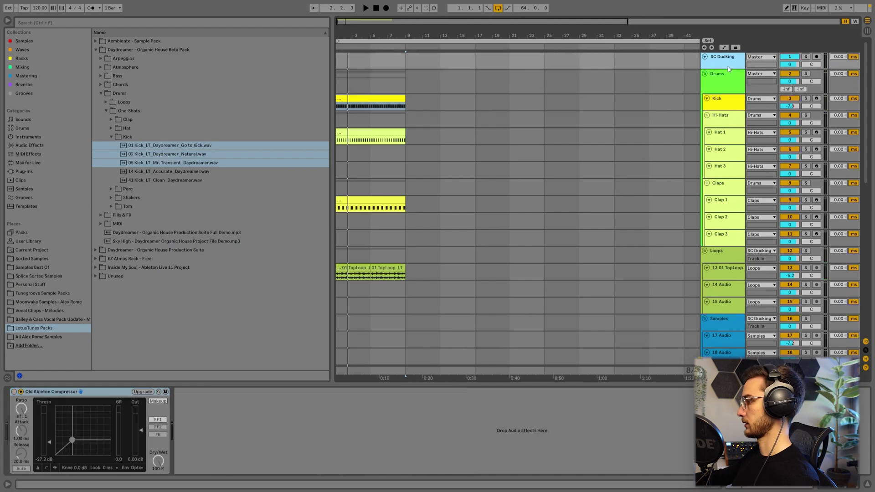
pyautogui.click(14, 392)
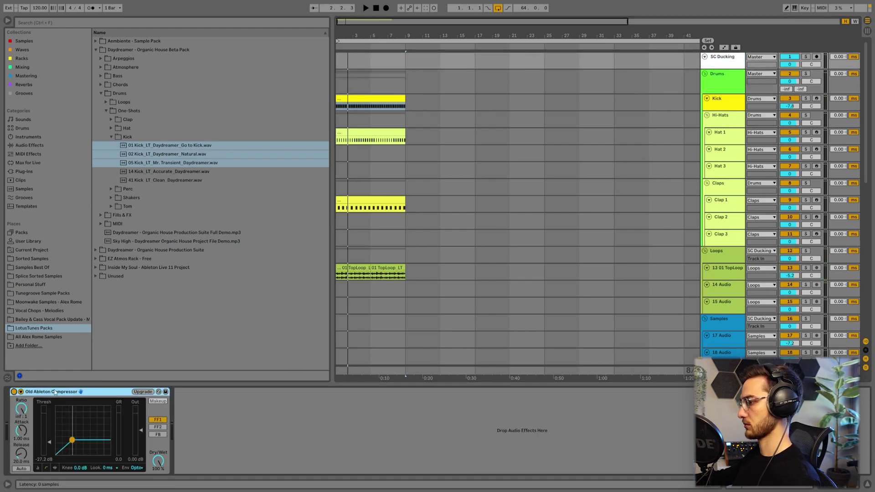
# Step: Lower the 01 TopLoop track's volume to -7.5 dB during playback
pyautogui.press('space')
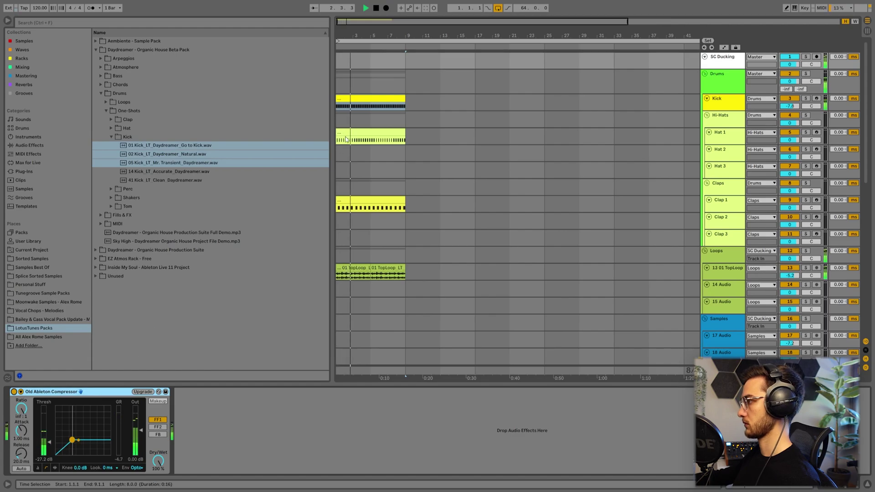
pyautogui.click(355, 97)
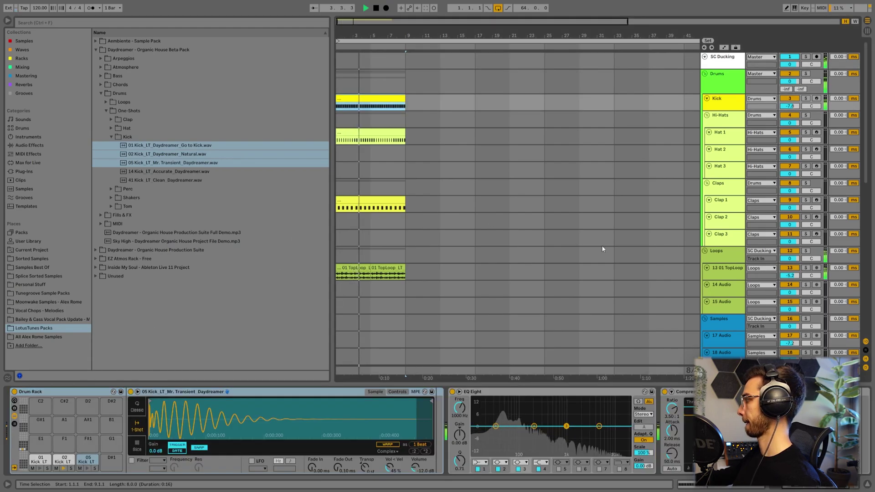
pyautogui.moveTo(789, 274); pyautogui.dragTo(784, 278)
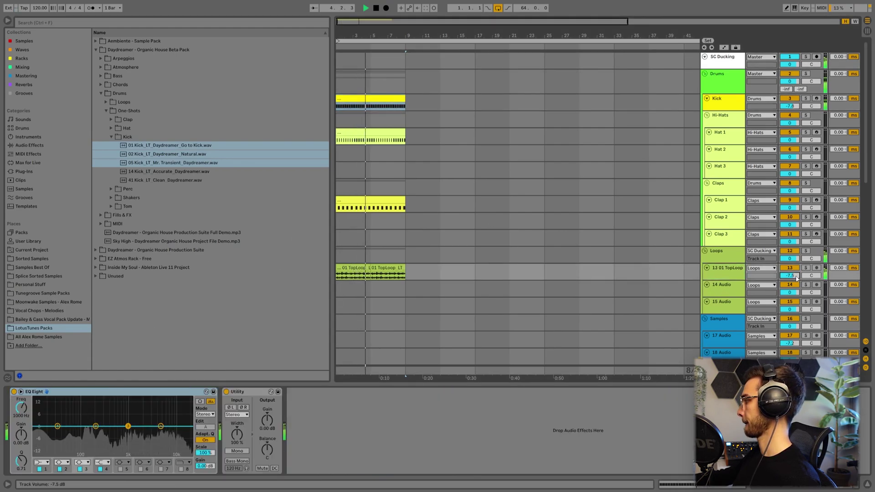
# Step: Move the Kick clip's notes to the 01 Kick row at C1 and lower the Kick track's volume to -9.8 dB
pyautogui.click(378, 98)
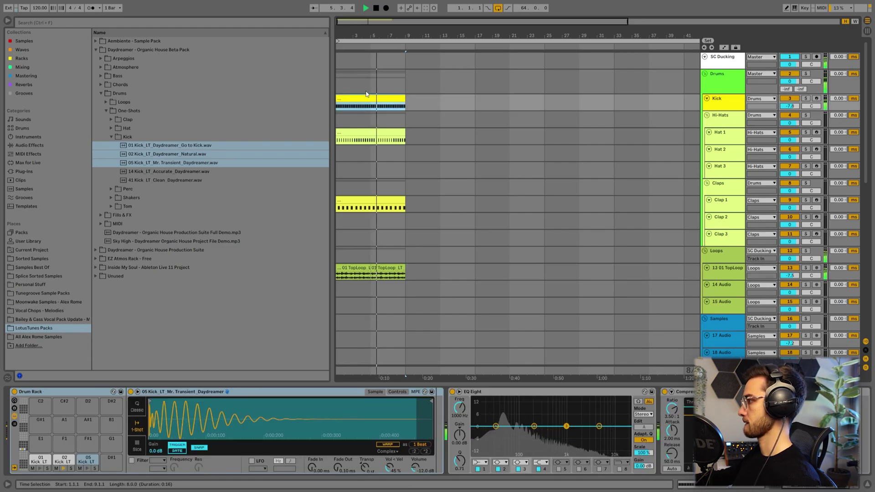
pyautogui.doubleClick(357, 99)
pyautogui.press('Down')
pyautogui.press('space')
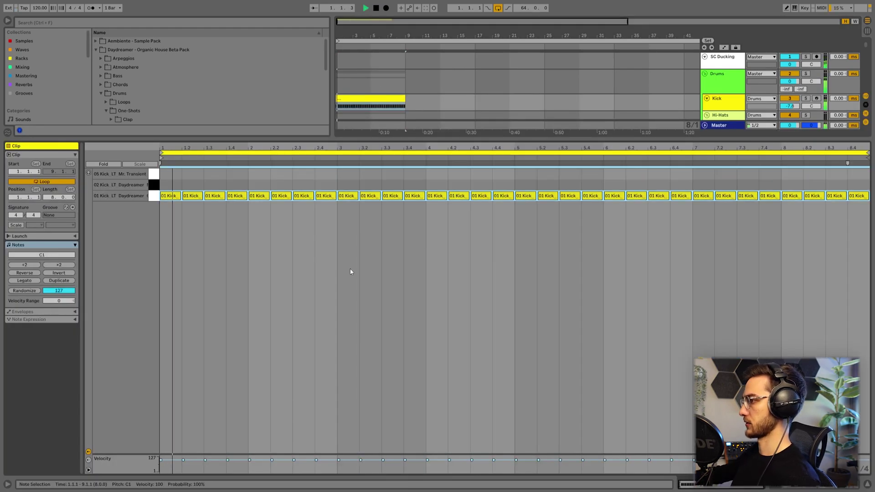
pyautogui.hotkey('shift', 'Tab')
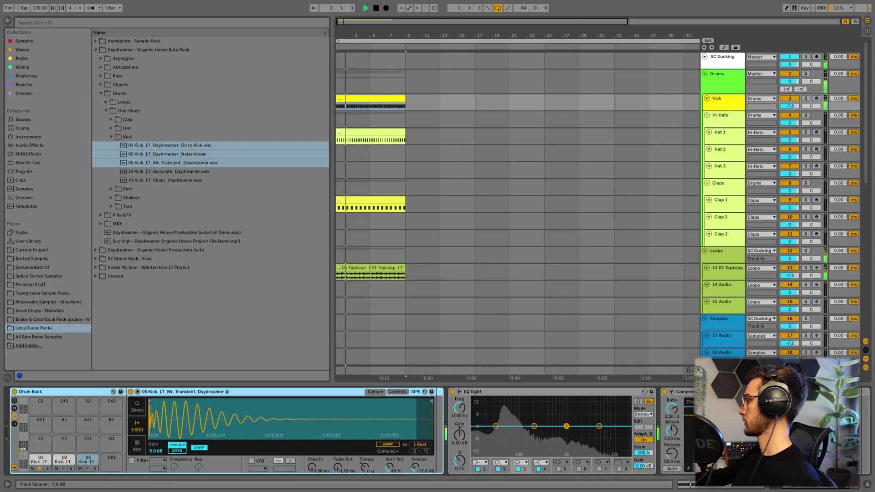
pyautogui.moveTo(789, 106); pyautogui.dragTo(789, 114)
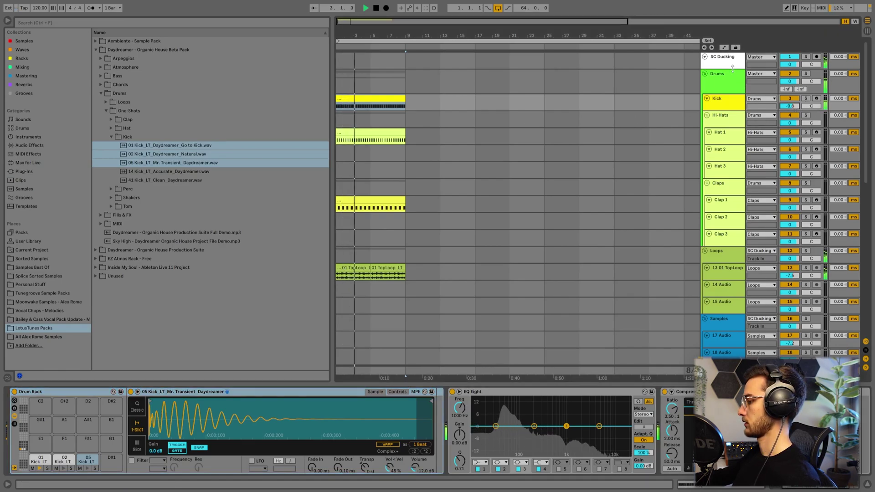
pyautogui.press('space')
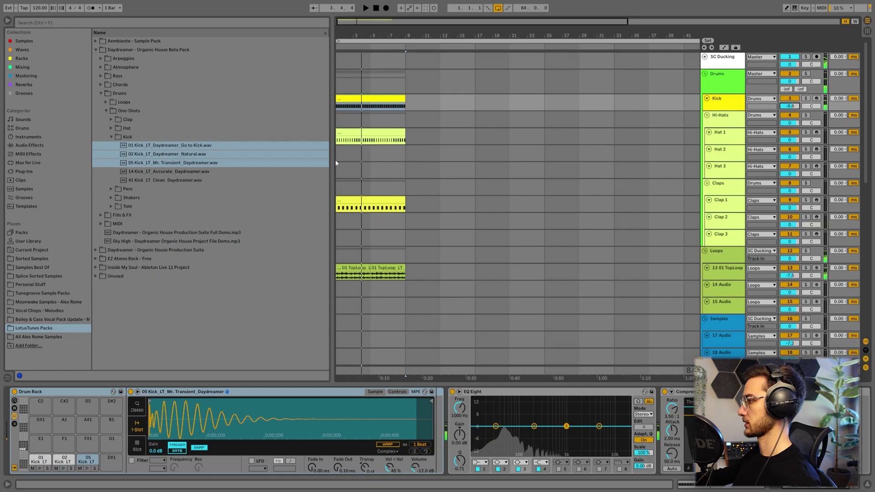
# Step: Audition the pack's one-shot claps and load 04 Clap_LT_Daydreamer_-7ms.wav onto the Clap 1 track
pyautogui.click(111, 120)
pyautogui.click(147, 128)
pyautogui.click(151, 138)
pyautogui.click(147, 144)
pyautogui.click(145, 154)
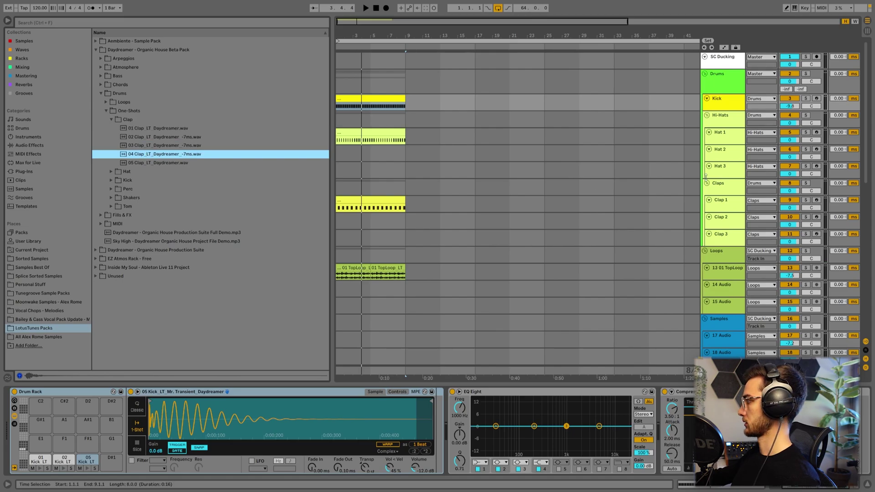
pyautogui.click(727, 207)
pyautogui.doubleClick(208, 155)
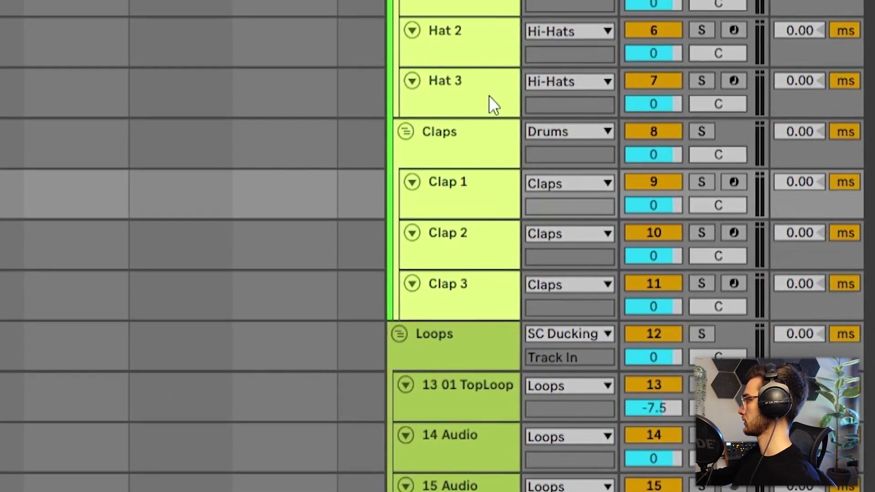
# Step: Set the Clap 1 track's delay to -7 ms and lower its volume to -5.1 dB during playback
pyautogui.click(499, 183)
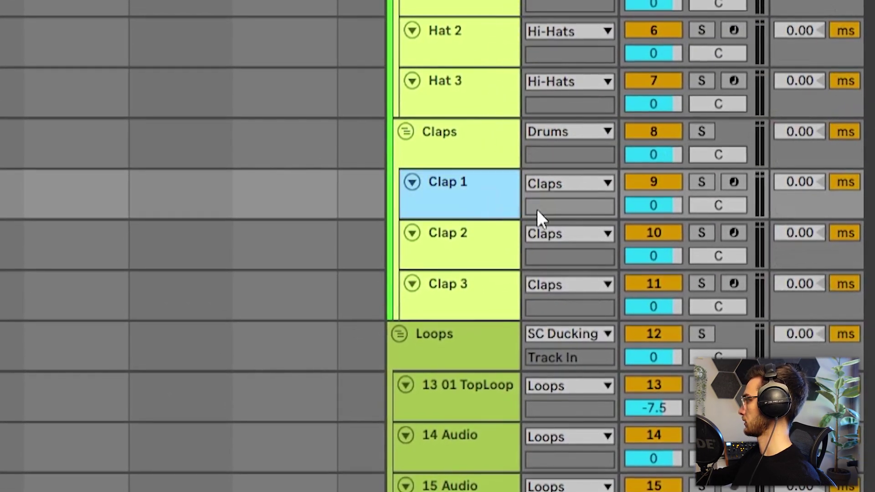
pyautogui.click(811, 183)
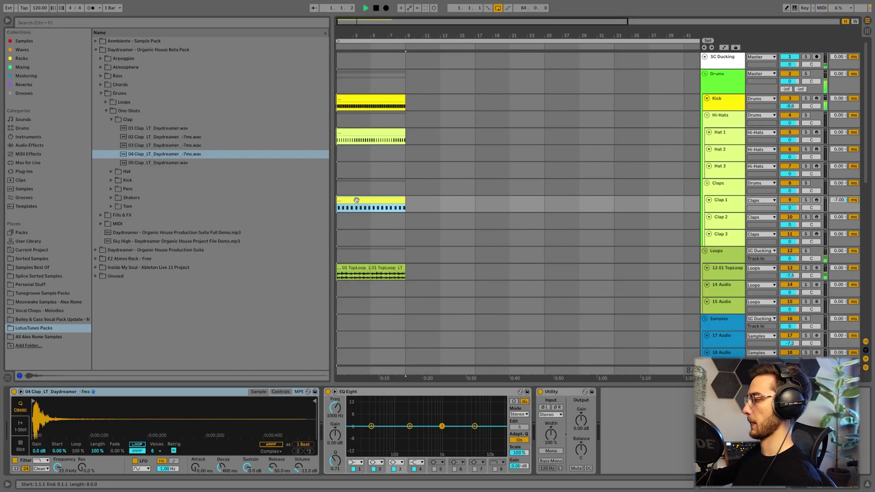
pyautogui.moveTo(793, 207); pyautogui.dragTo(792, 221)
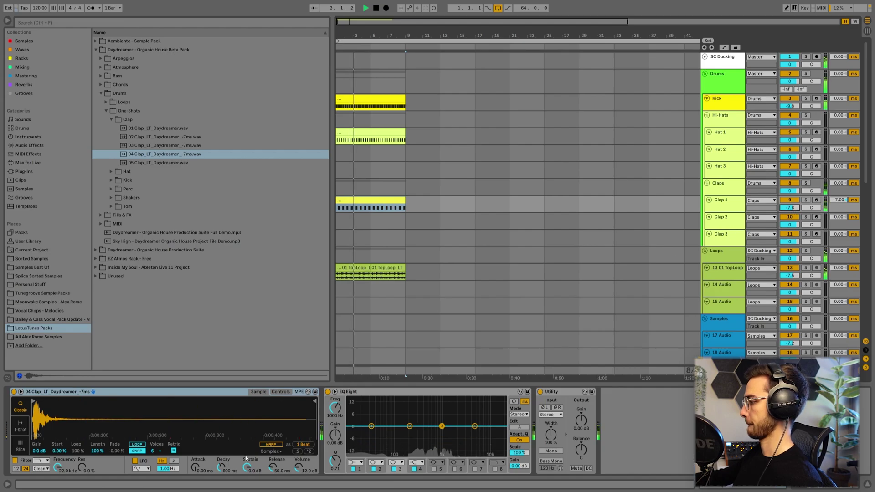
pyautogui.moveTo(790, 210); pyautogui.dragTo(790, 206)
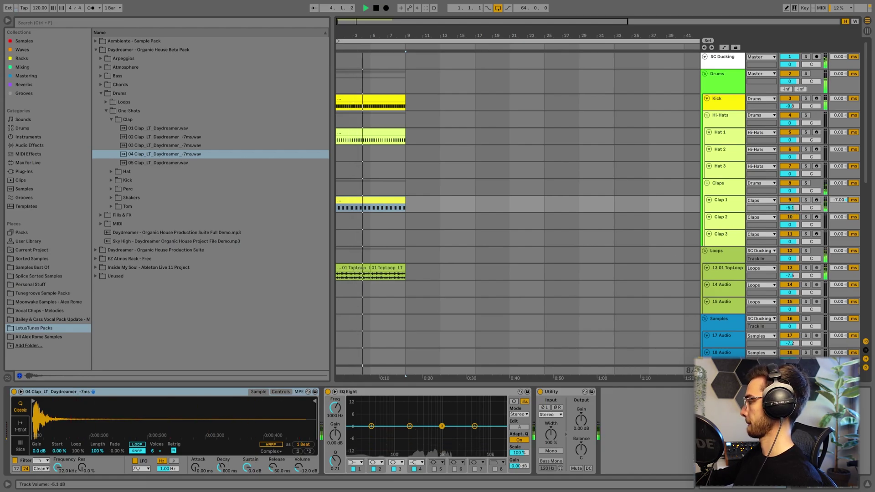
pyautogui.press('space')
# Step: Compare the pack's one-shot claps in the groove and replace Clap 1's sample with 02 Clap_LT_Daydreamer_-7ms.wav
pyautogui.click(155, 146)
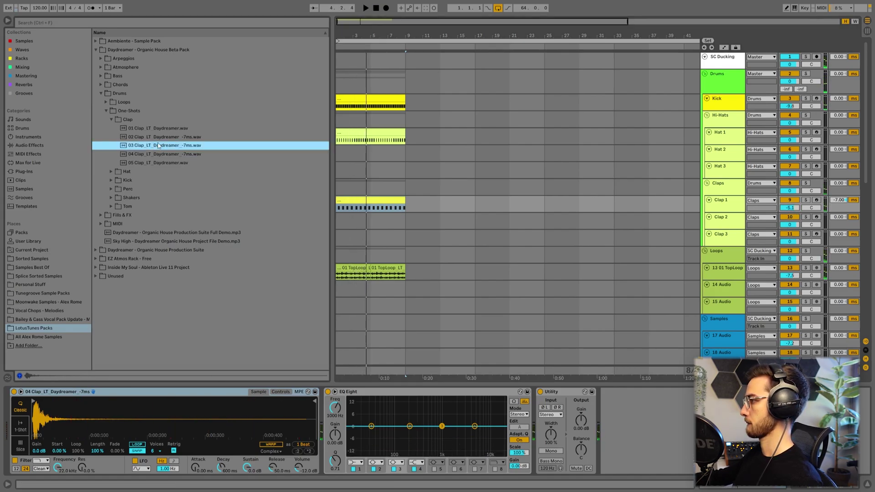
pyautogui.click(149, 140)
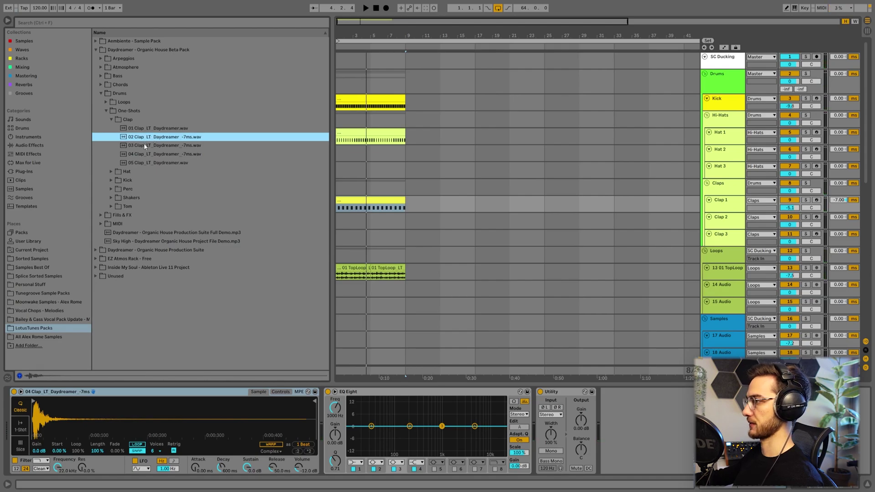
pyautogui.click(144, 145)
pyautogui.press('space')
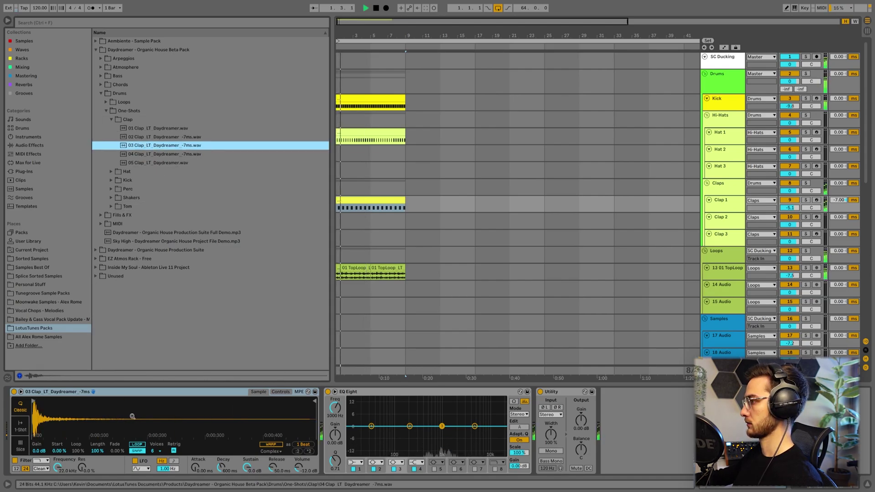
pyautogui.click(167, 155)
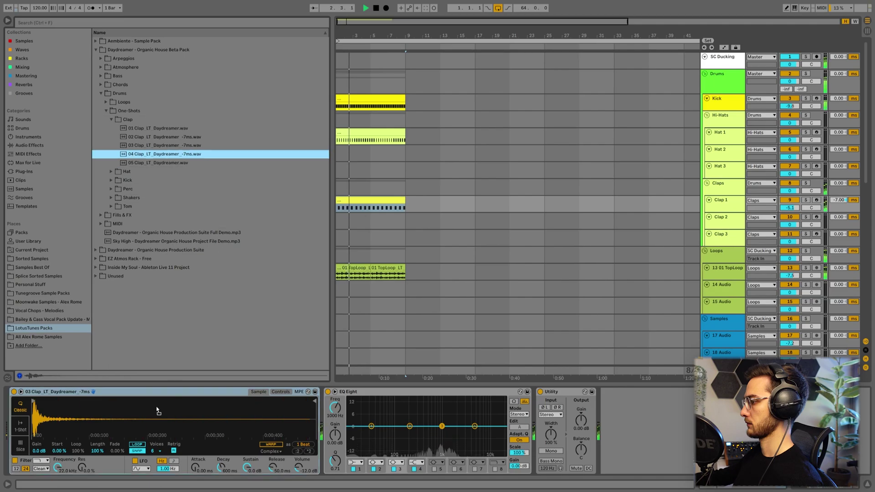
pyautogui.click(184, 138)
pyautogui.moveTo(135, 406); pyautogui.dragTo(131, 415)
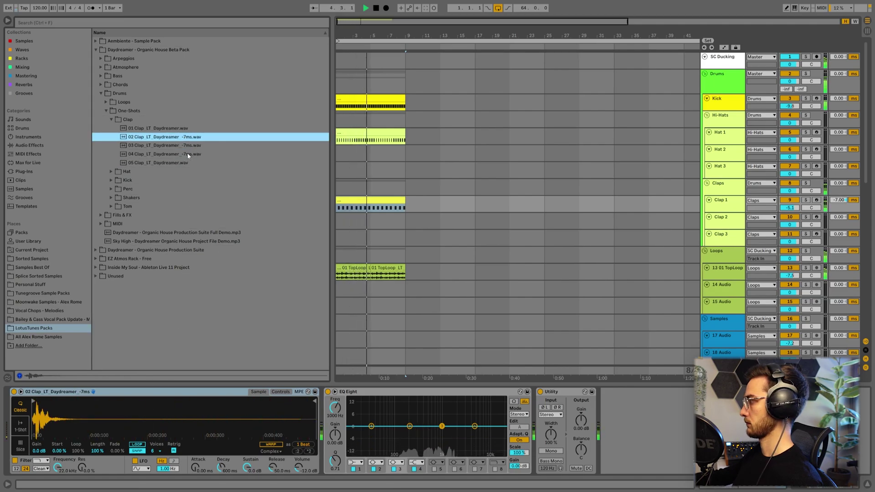
pyautogui.click(361, 199)
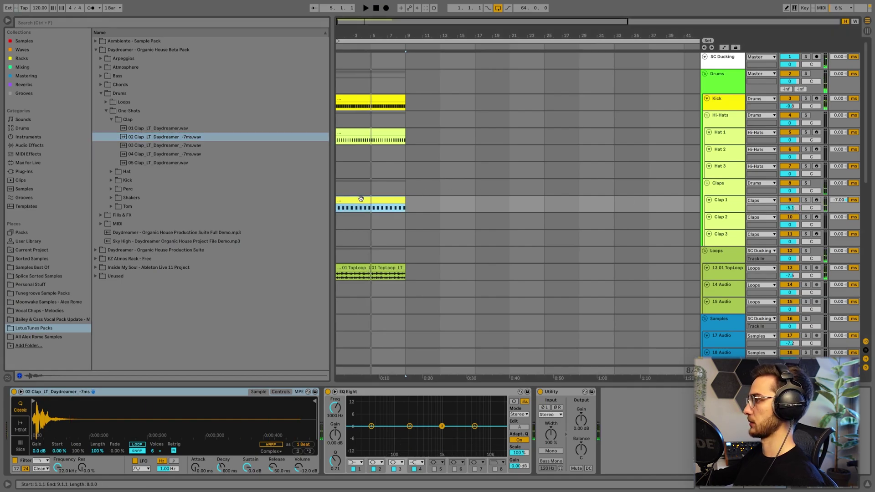
# Step: Audition the pack's closed hats and load 02 CL-Hat_LT_Daydreamer.wav onto the Hat 1 track
pyautogui.click(112, 119)
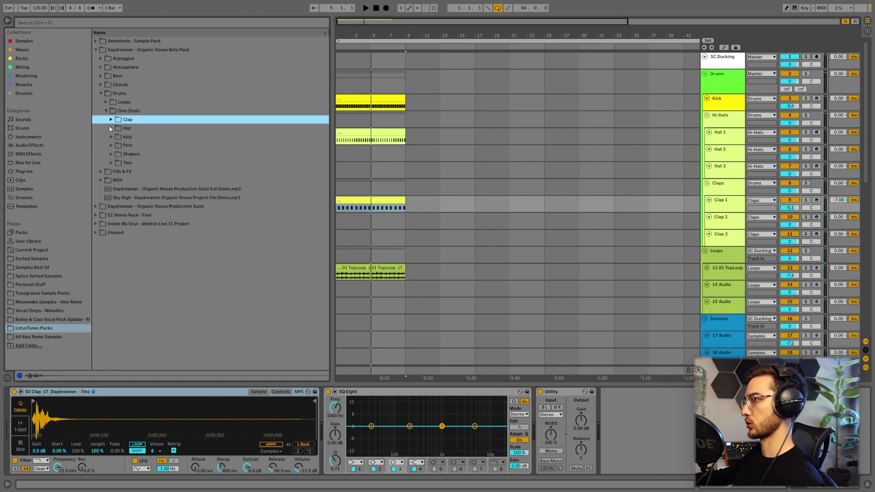
pyautogui.click(110, 129)
pyautogui.click(116, 136)
pyautogui.click(134, 145)
pyautogui.click(139, 154)
pyautogui.click(141, 162)
pyautogui.click(180, 155)
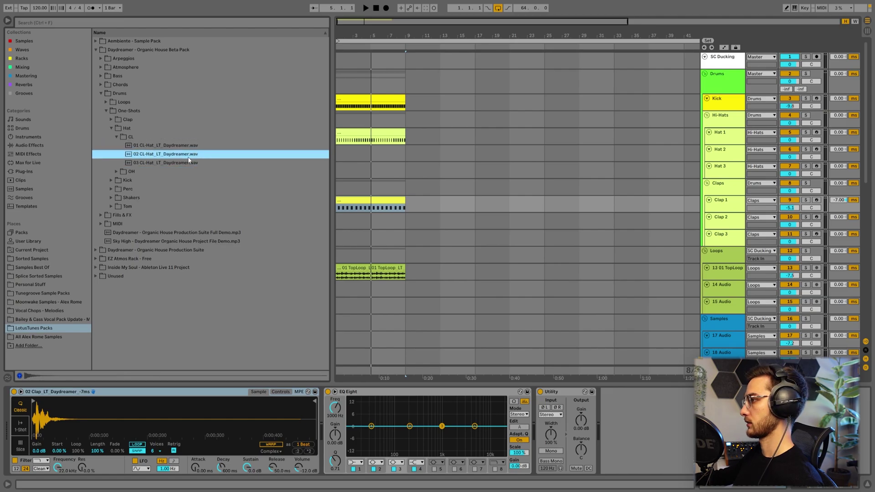
pyautogui.click(500, 136)
pyautogui.click(720, 139)
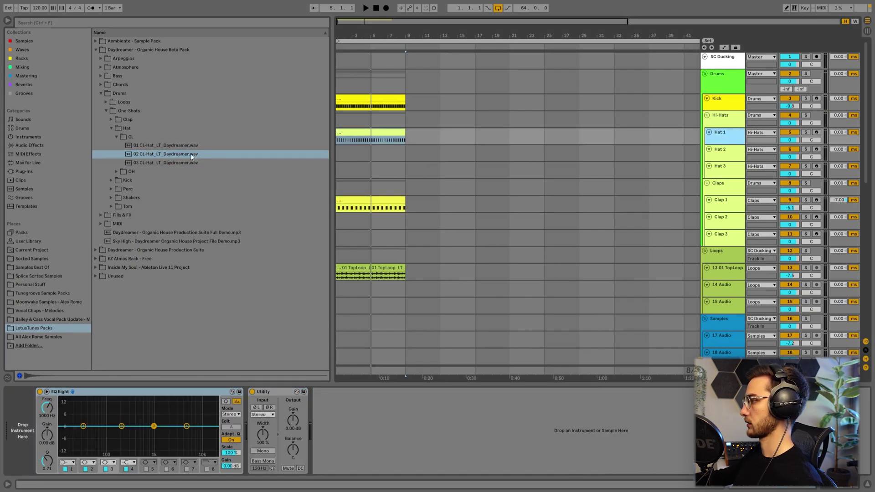
pyautogui.moveTo(191, 156); pyautogui.dragTo(14, 425)
pyautogui.press('space')
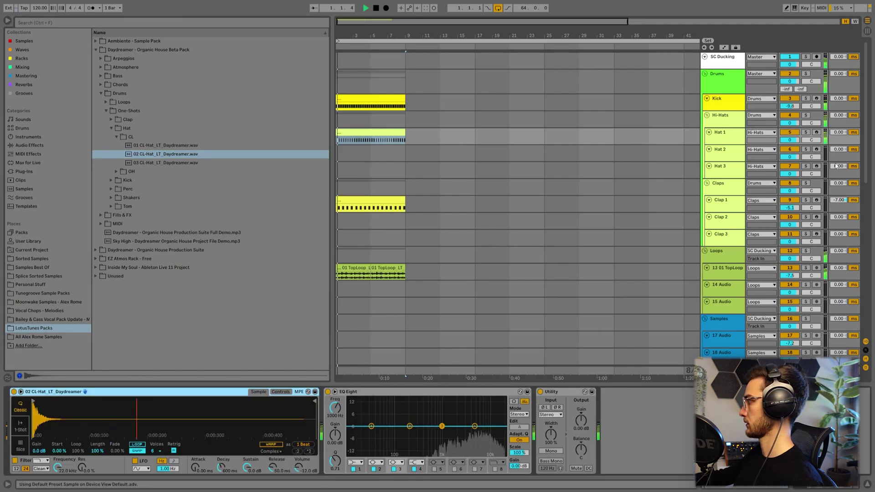
# Step: Lower the Hat 1 track's volume to -4.5 dB while checking it soloed and in the groove
pyautogui.click(807, 132)
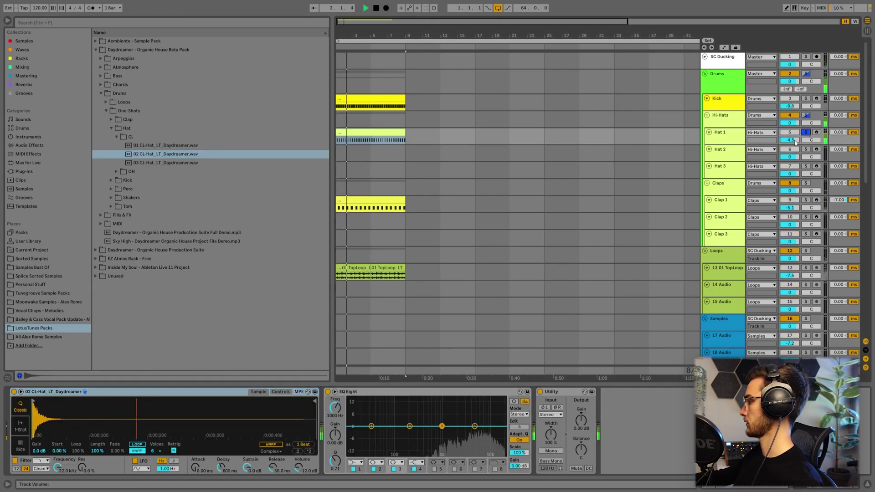
pyautogui.click(806, 133)
pyautogui.press('space')
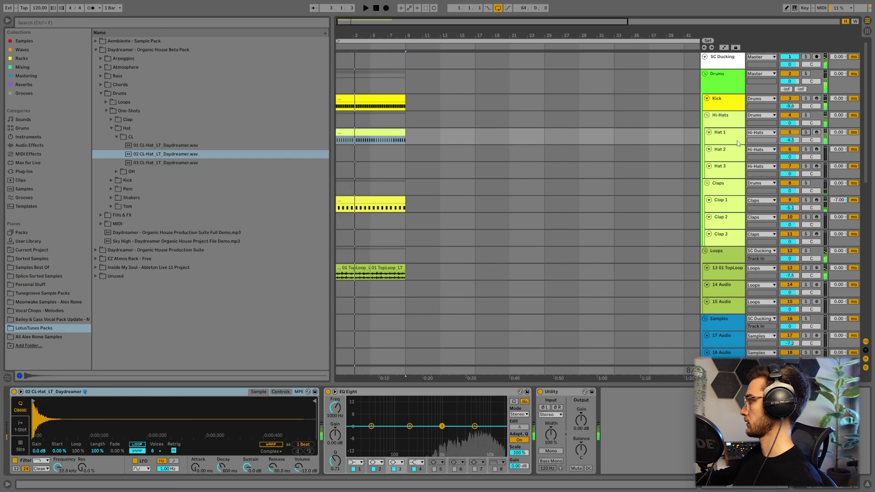
# Step: Duplicate the Hat 1 track and replace the copy's sample with the open hat 01 O-Hat_LT_Daydreamer.wav
pyautogui.click(732, 142)
pyautogui.hotkey('ctrl', 'd')
pyautogui.click(366, 158)
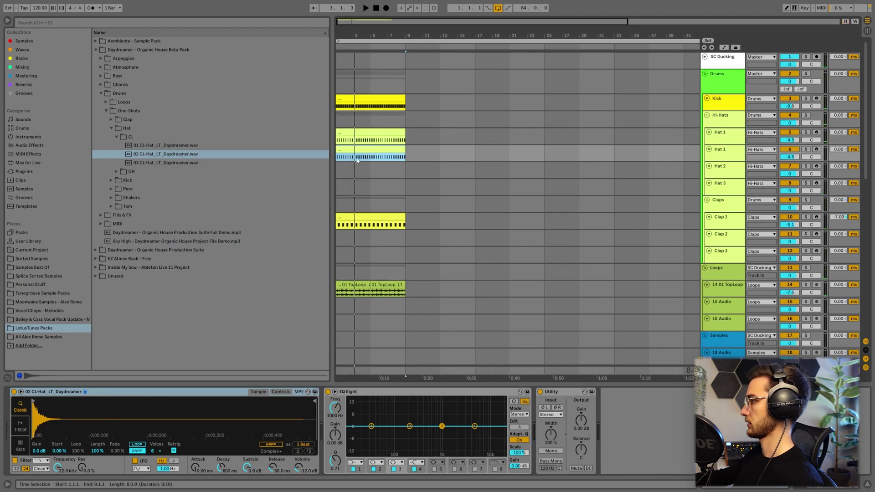
pyautogui.press('Left')
pyautogui.press('Left')
pyautogui.press('Down')
pyautogui.press('Right')
pyautogui.press('Down')
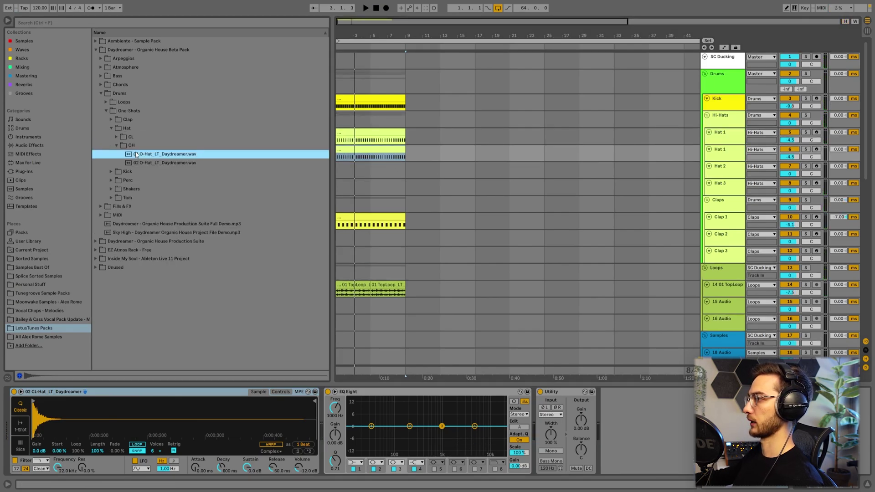
pyautogui.click(142, 163)
pyautogui.moveTo(145, 159); pyautogui.dragTo(141, 423)
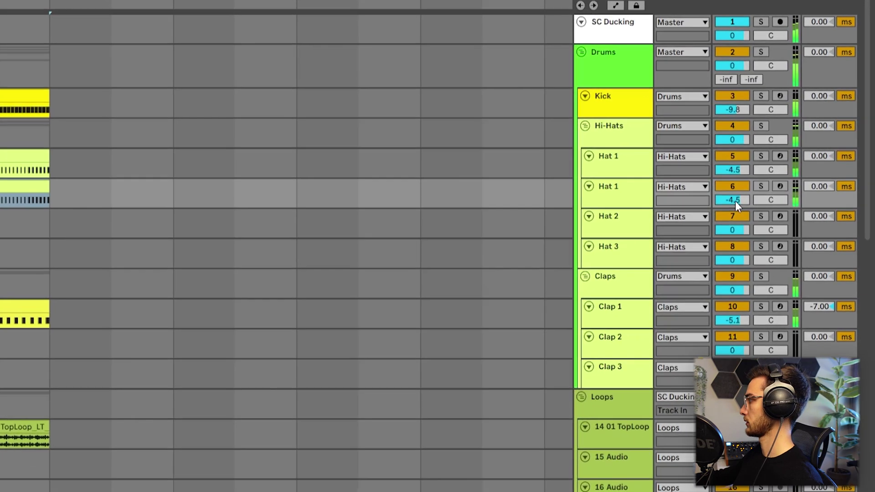
# Step: Lower the open hat track's volume to -10.3 dB and delete the unused Hat 2 and Hat 3 tracks
pyautogui.moveTo(735, 201); pyautogui.dragTo(735, 214)
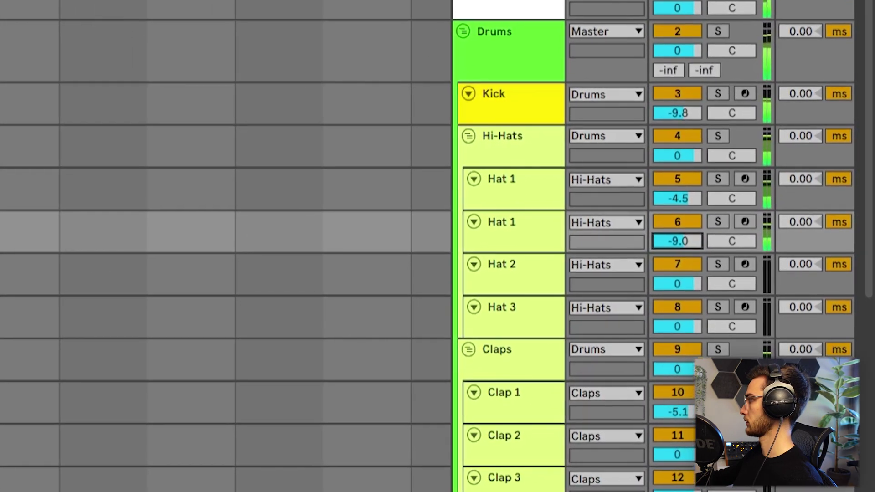
pyautogui.click(550, 235)
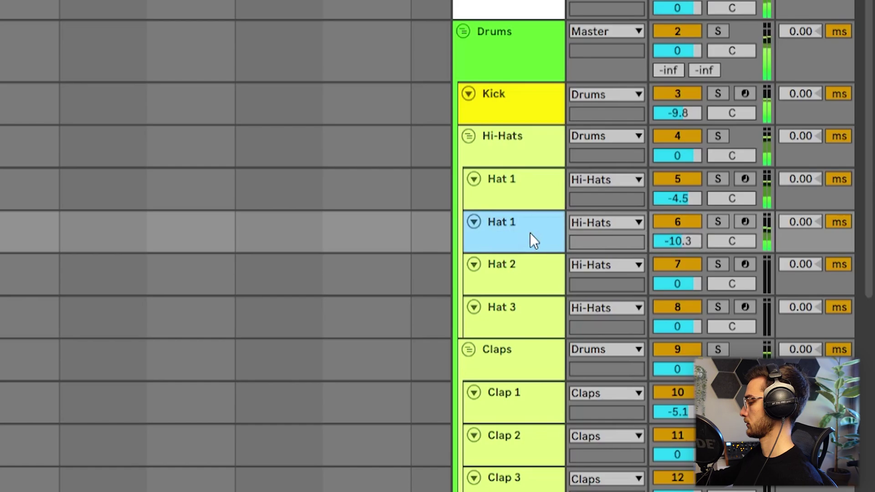
pyautogui.click(511, 273)
pyautogui.keyDown('shift'); pyautogui.click(516, 319); pyautogui.keyUp('shift')
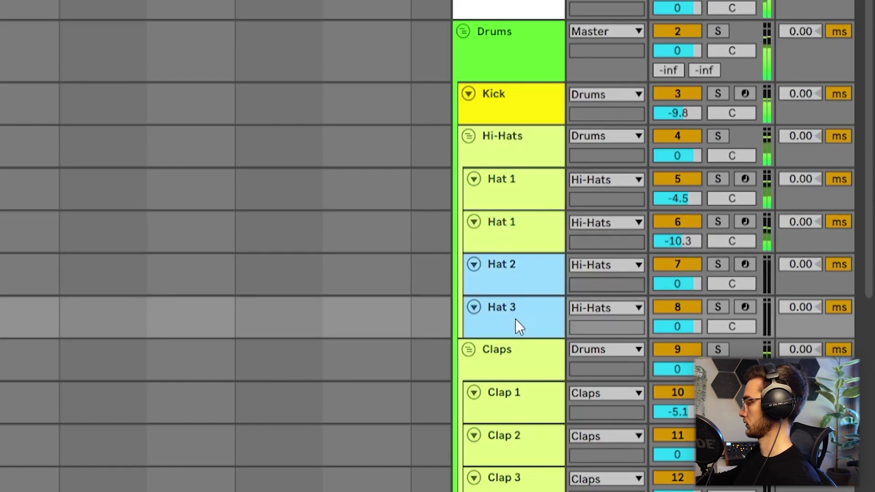
pyautogui.press('Delete')
# Step: Rename the open hat track as OH and the closed hat track as CL
pyautogui.click(519, 244)
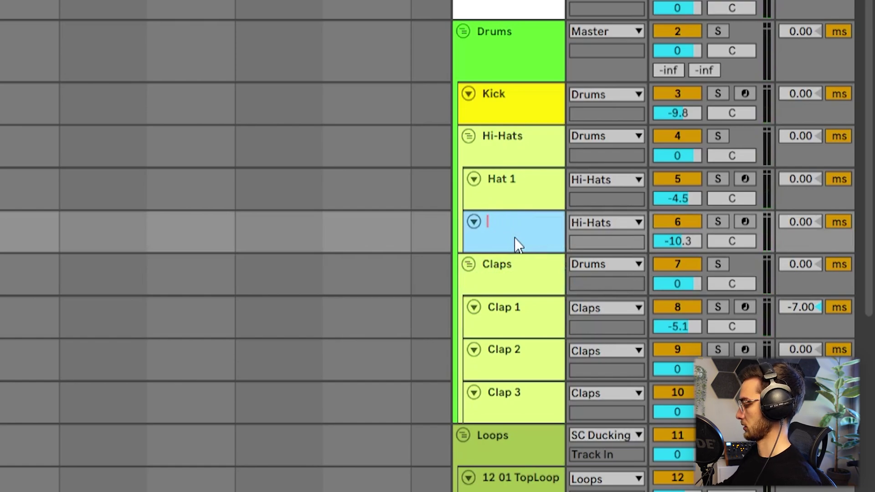
pyautogui.click(494, 188)
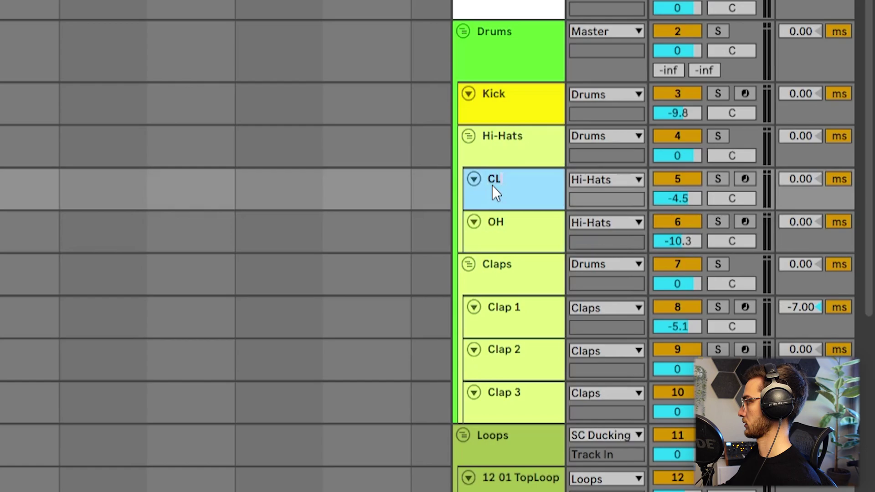
pyautogui.press('Return')
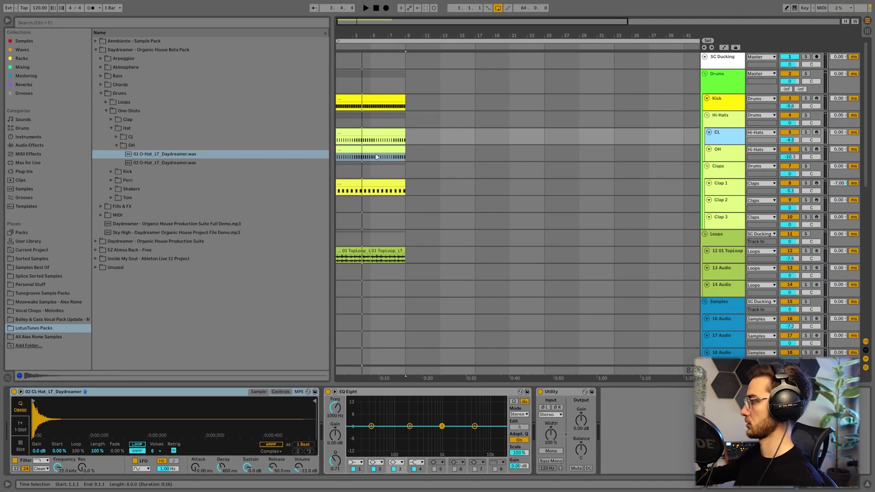
# Step: Play the groove and lower Clap 1's volume to -7.3 dB and the 01 TopLoop track's volume to -11.0 dB
pyautogui.click(377, 156)
pyautogui.press('space')
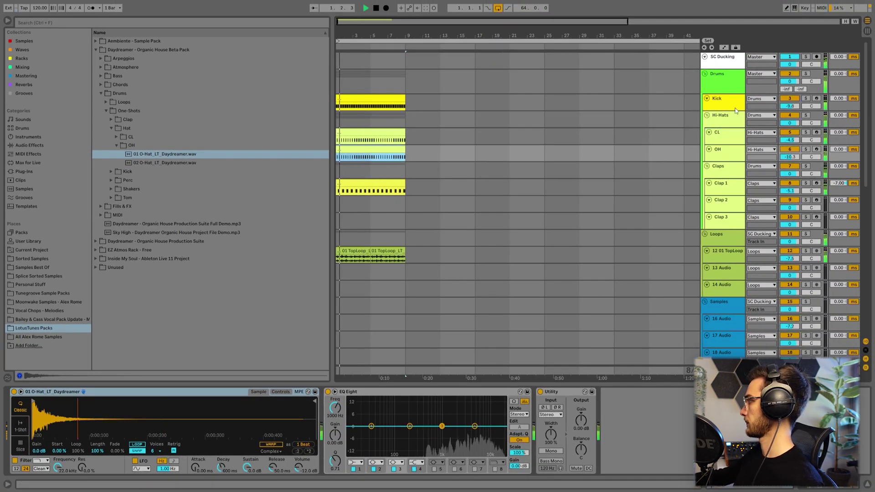
pyautogui.click(722, 189)
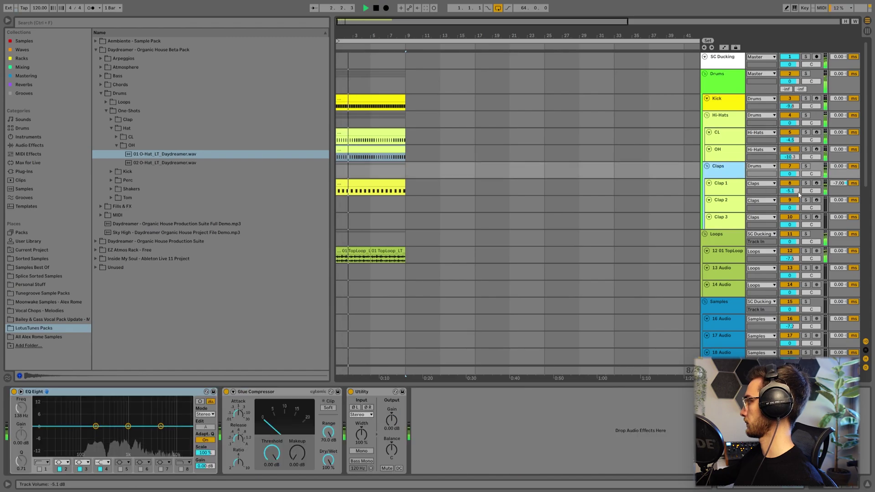
pyautogui.scroll(-2, 738, 200)
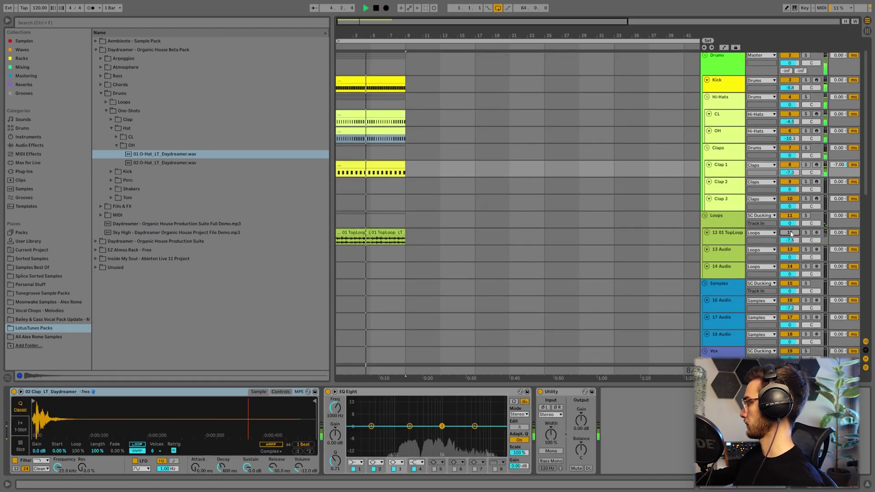
pyautogui.press('space')
pyautogui.scroll(2, 790, 236)
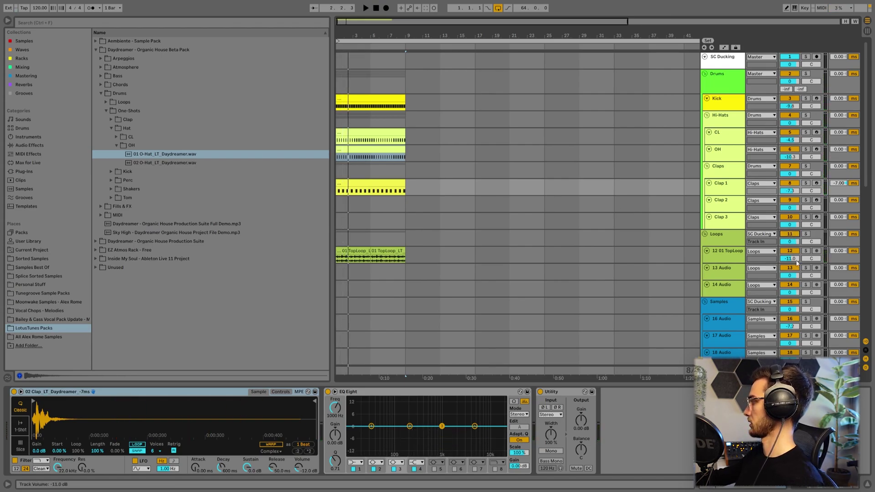
# Step: Place 01 PercLoop_LT_Daydreamer_122BPM.wav from the pack's Perc Loops on the 13 Audio track, repeat it across eight bars and play it
pyautogui.click(355, 253)
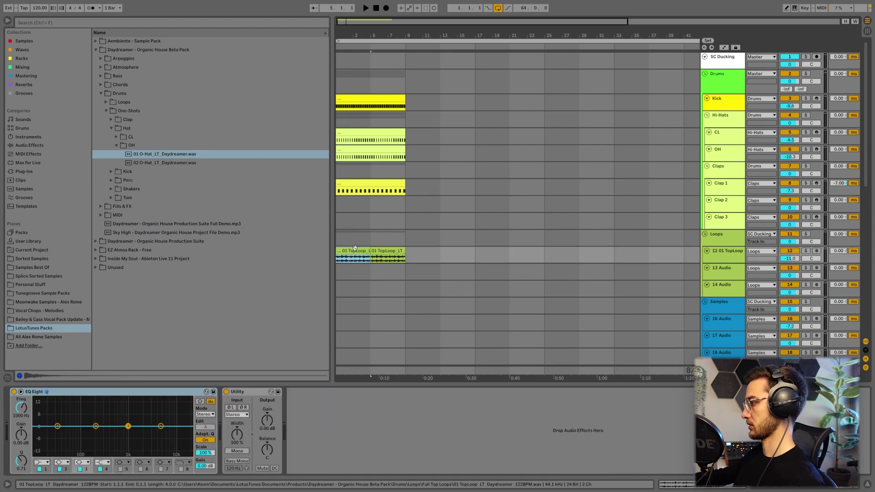
pyautogui.click(132, 145)
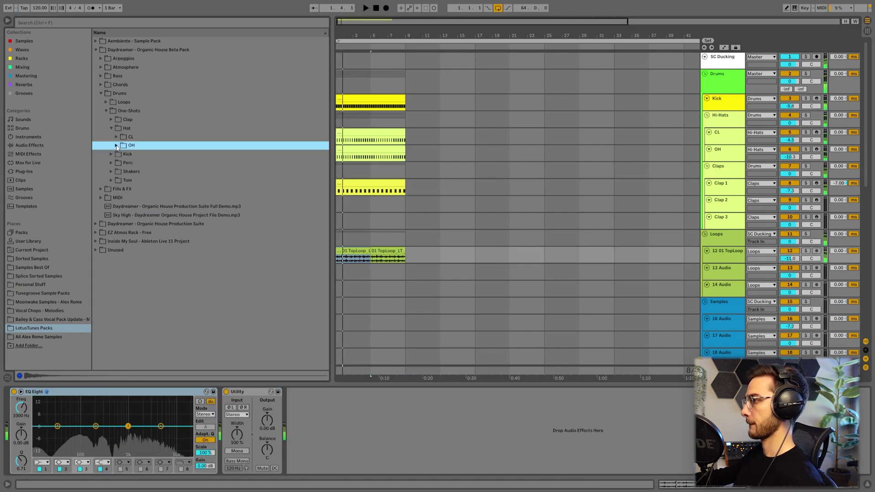
pyautogui.click(114, 128)
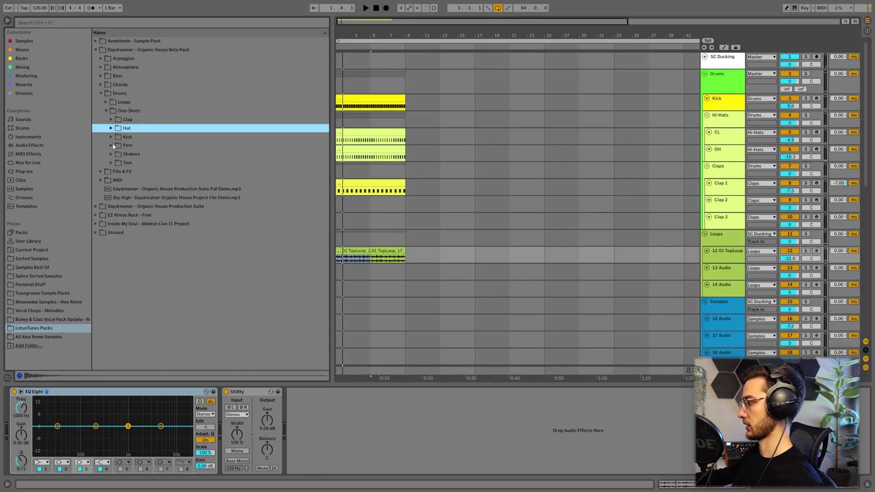
pyautogui.click(112, 145)
pyautogui.click(106, 111)
pyautogui.click(105, 102)
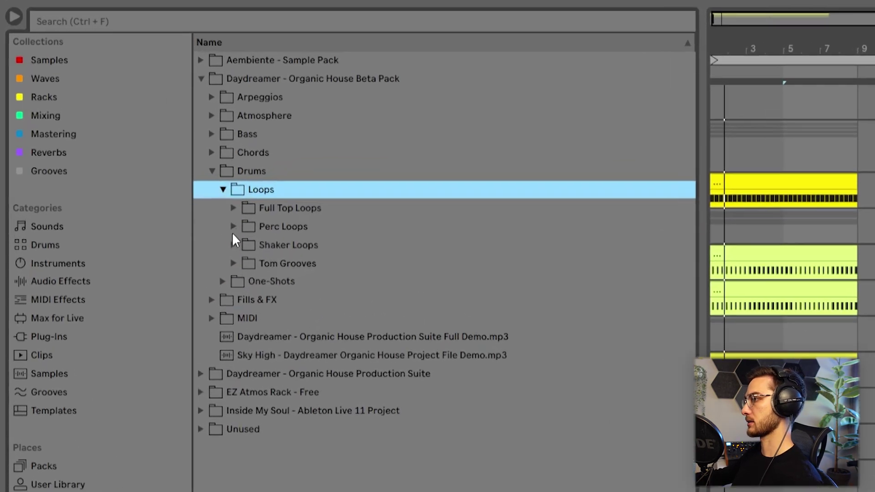
pyautogui.click(232, 228)
pyautogui.click(258, 246)
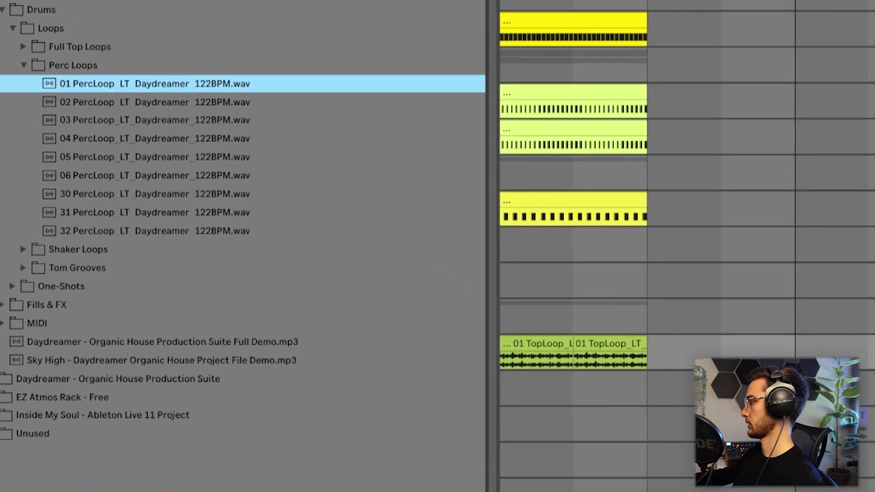
pyautogui.moveTo(388, 247); pyautogui.dragTo(381, 274)
pyautogui.click(388, 265)
pyautogui.press('space')
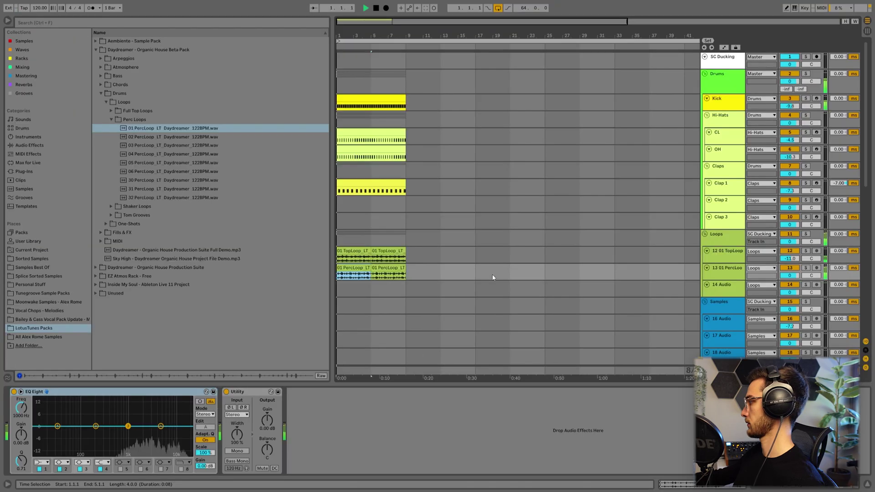
# Step: Lower the 01 PercLoop track's volume to -9.1 dB and enable Bass Mono at 281 Hz in the 01 TopLoop track's Utility
pyautogui.moveTo(790, 275); pyautogui.dragTo(790, 297)
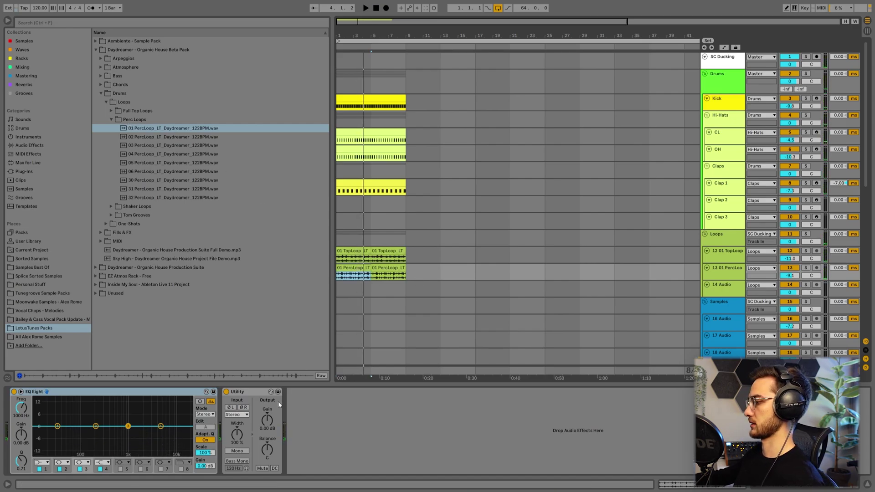
pyautogui.press('Up')
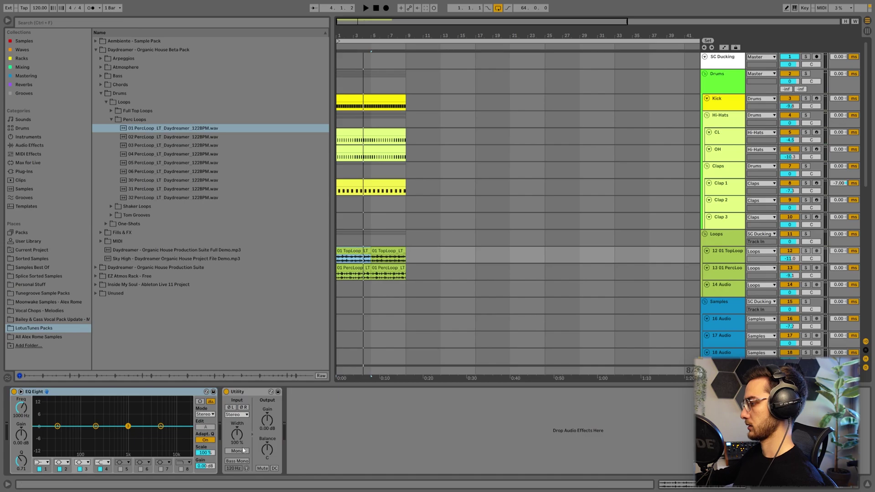
pyautogui.click(237, 461)
pyautogui.press('space')
pyautogui.moveTo(234, 468); pyautogui.dragTo(233, 447)
pyautogui.press('space')
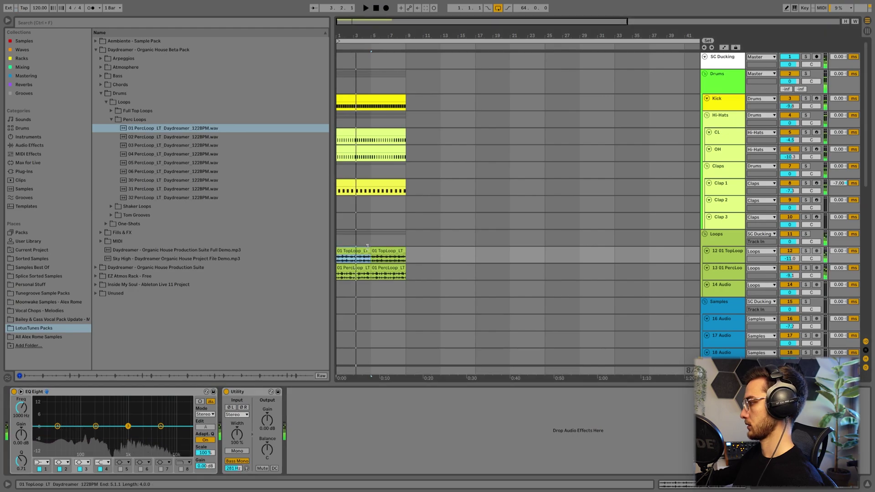
pyautogui.click(360, 251)
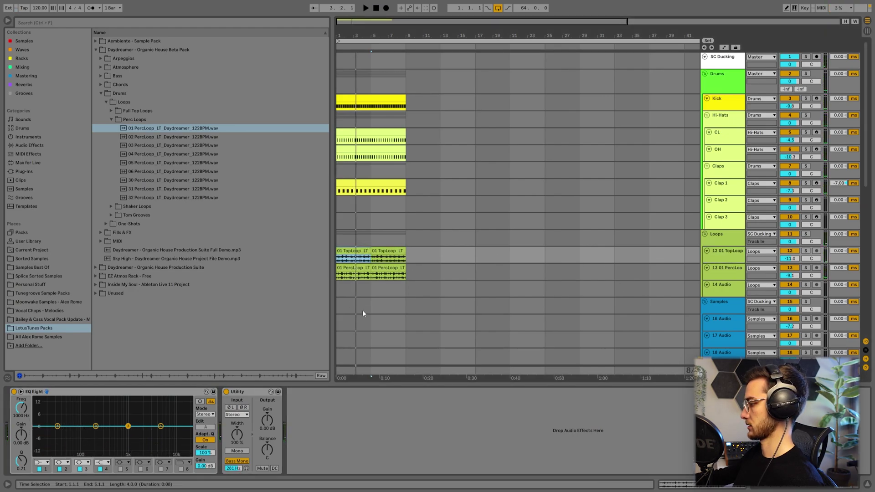
pyautogui.press('space')
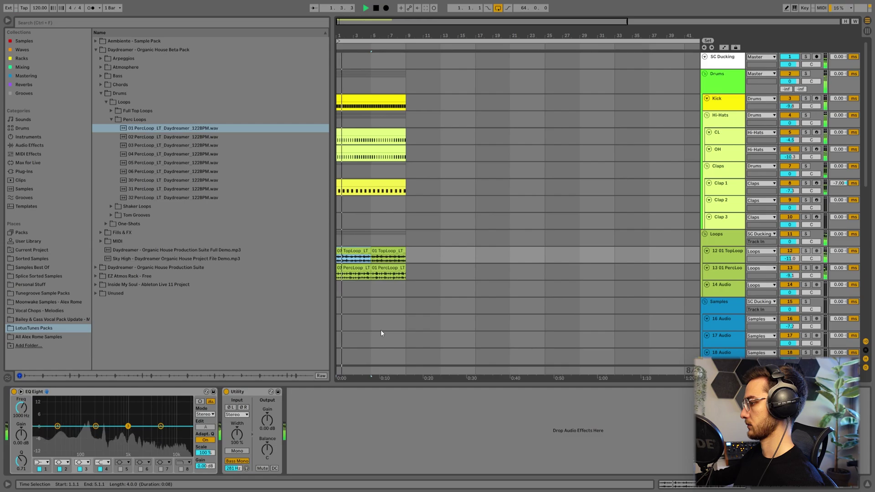
# Step: Audition the pack's Shaker Loops, place 02 ShakerLoop_LT_Daydreamer_122BPM.wav on the 14 Audio track and repeat it across eight bars
pyautogui.click(112, 120)
pyautogui.click(111, 129)
pyautogui.click(128, 138)
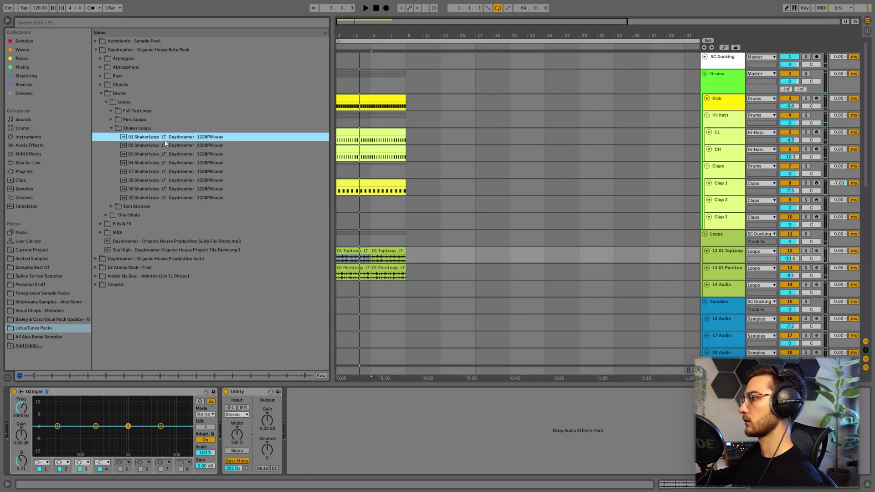
pyautogui.click(418, 279)
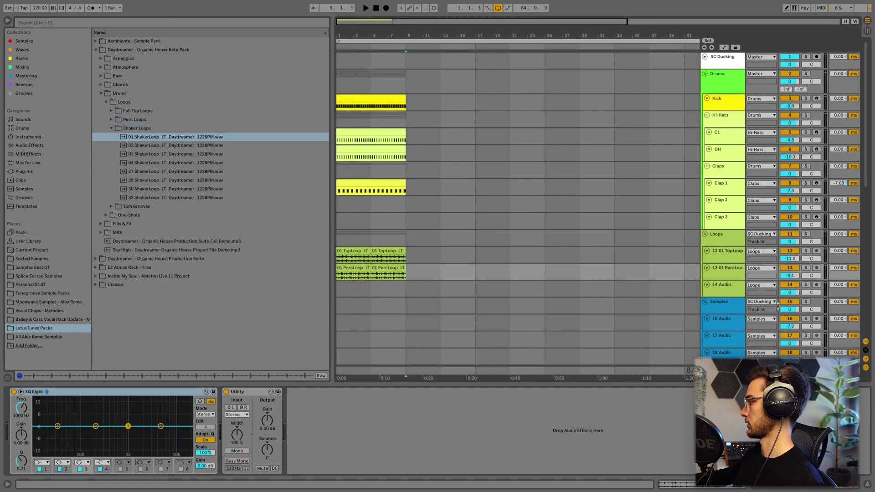
pyautogui.click(729, 289)
pyautogui.moveTo(728, 297); pyautogui.dragTo(728, 322)
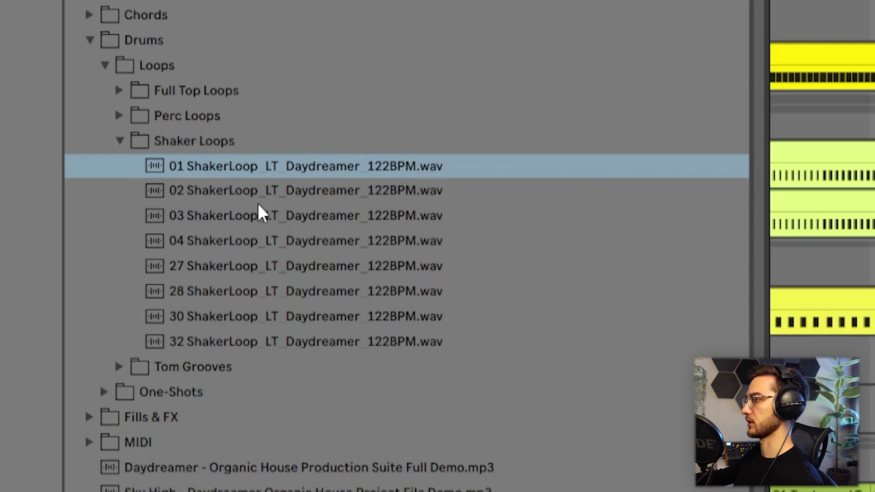
pyautogui.click(252, 188)
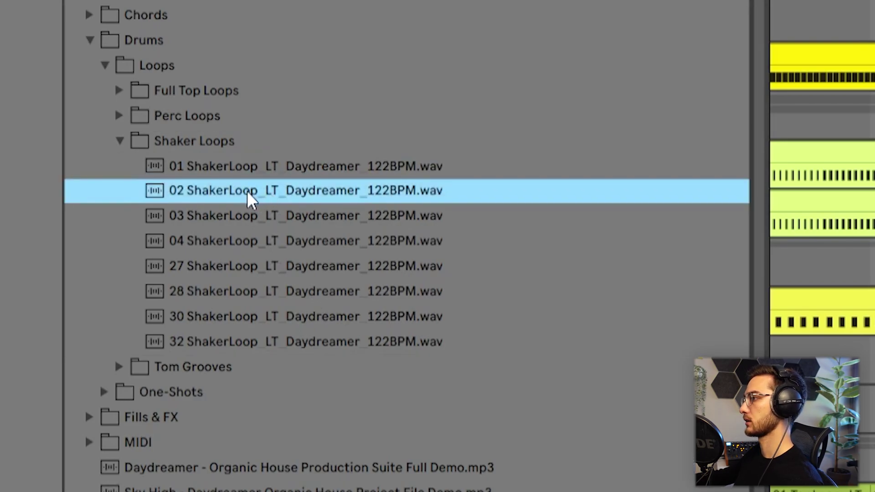
pyautogui.moveTo(263, 201); pyautogui.dragTo(817, 252)
pyautogui.hotkey('ctrl', 'd')
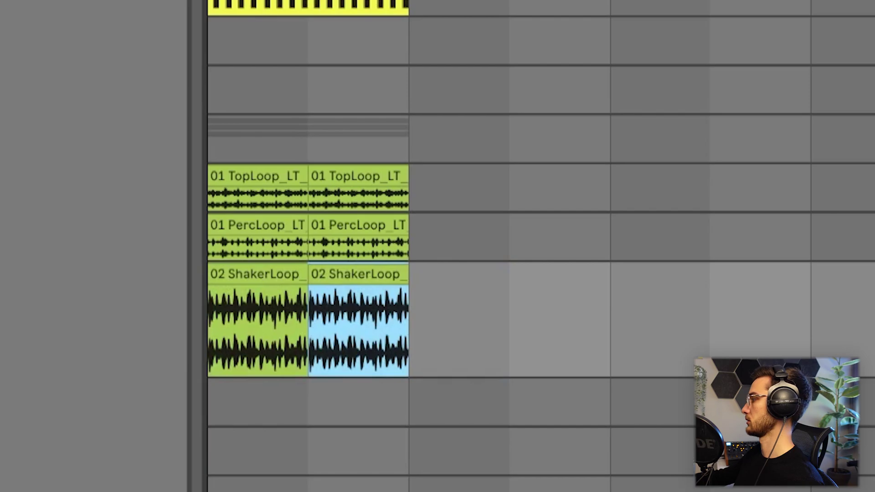
# Step: Play the groove, lower the 02 ShakerLoop track's volume to -28.8 dB and add an EQ Eight low cut at about 255 Hz
pyautogui.press('space')
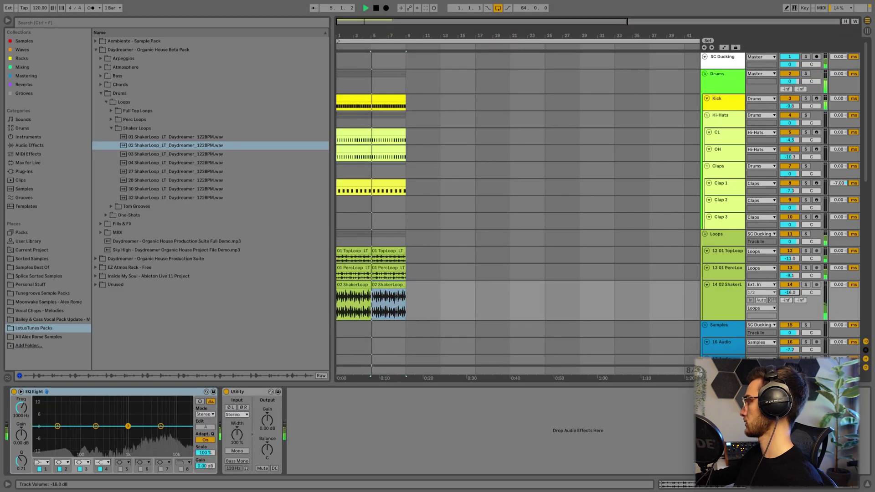
pyautogui.moveTo(790, 293); pyautogui.dragTo(777, 294)
pyautogui.click(359, 284)
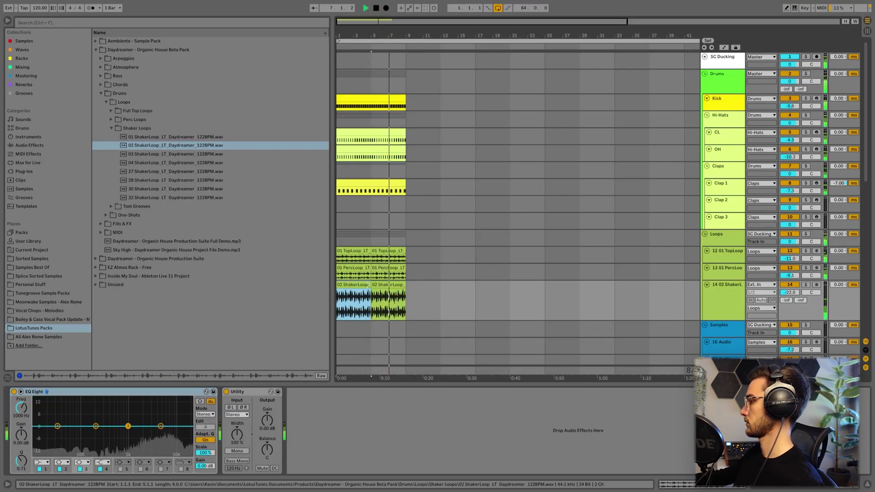
pyautogui.moveTo(58, 427); pyautogui.dragTo(125, 433)
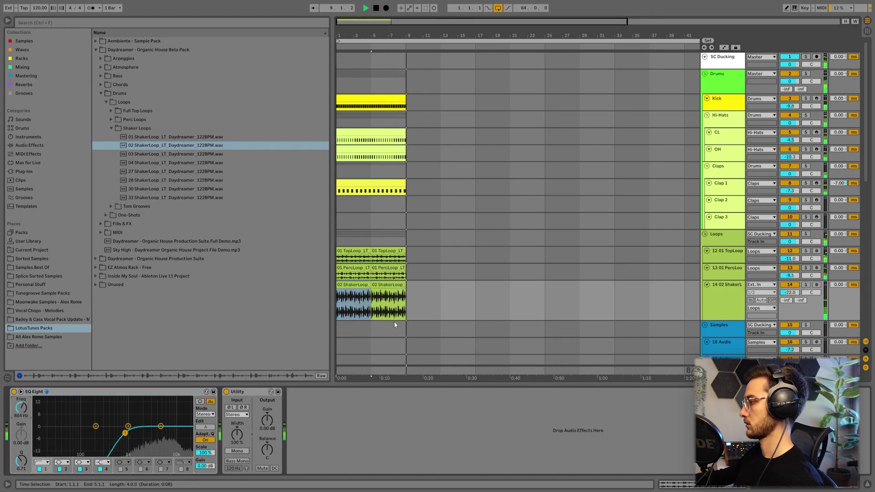
pyautogui.moveTo(789, 293); pyautogui.dragTo(790, 312)
pyautogui.moveTo(125, 433); pyautogui.dragTo(100, 433)
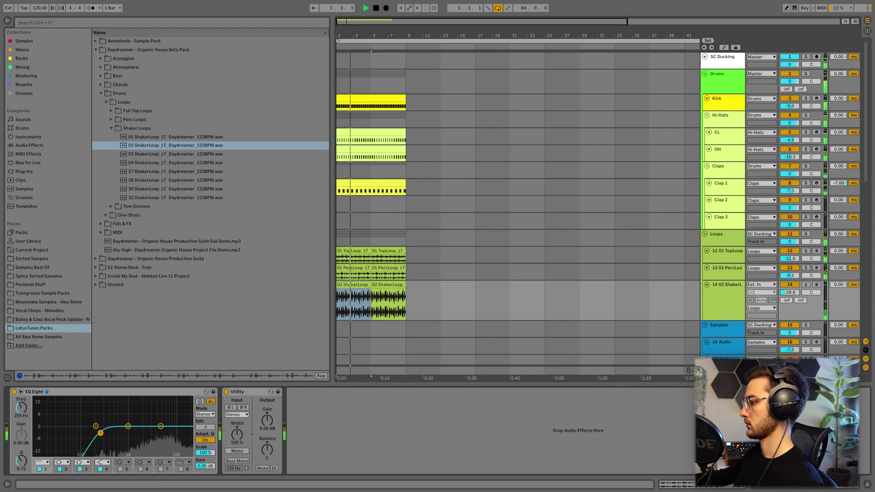
pyautogui.click(355, 284)
pyautogui.press('space')
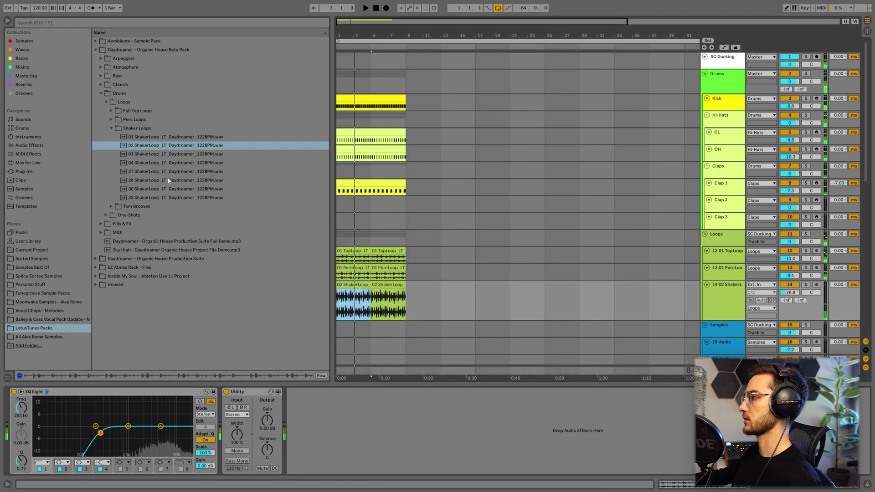
# Step: Audition the pack's Tom Grooves, place 03_LT_Tom Groove_122BPM.wav on a new track below the shaker loop and repeat it across eight bars
pyautogui.click(111, 128)
pyautogui.click(111, 136)
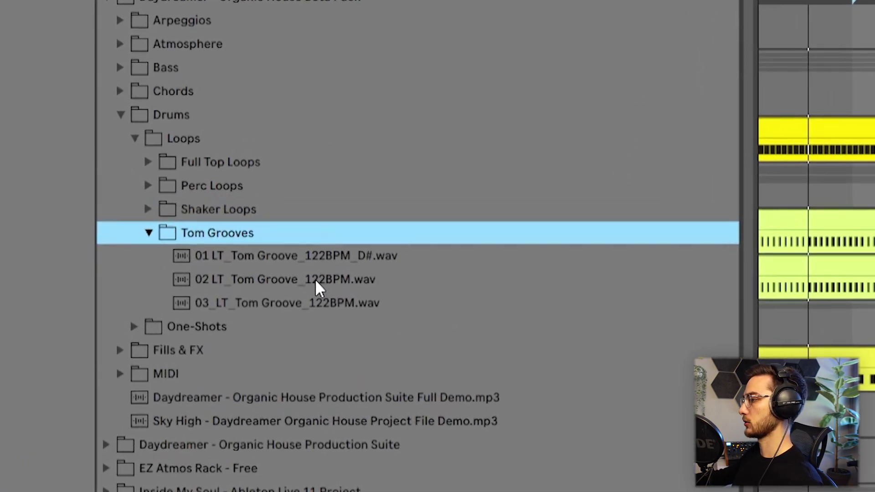
pyautogui.click(315, 280)
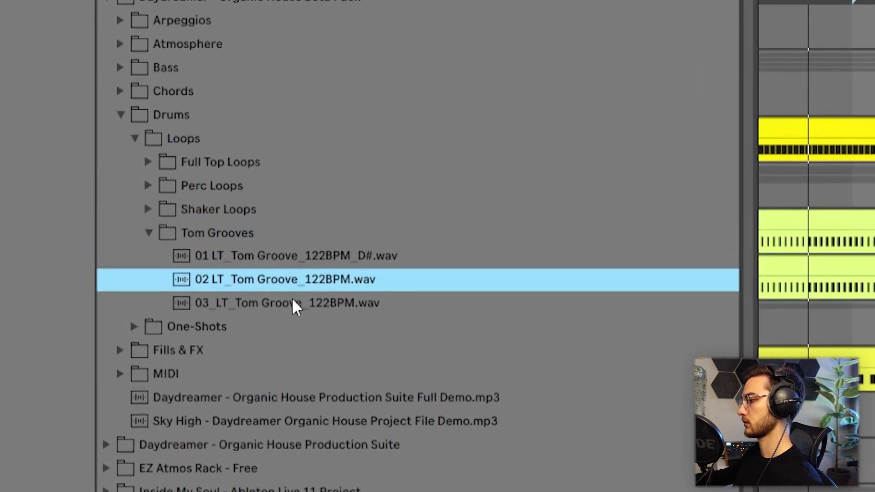
pyautogui.click(293, 298)
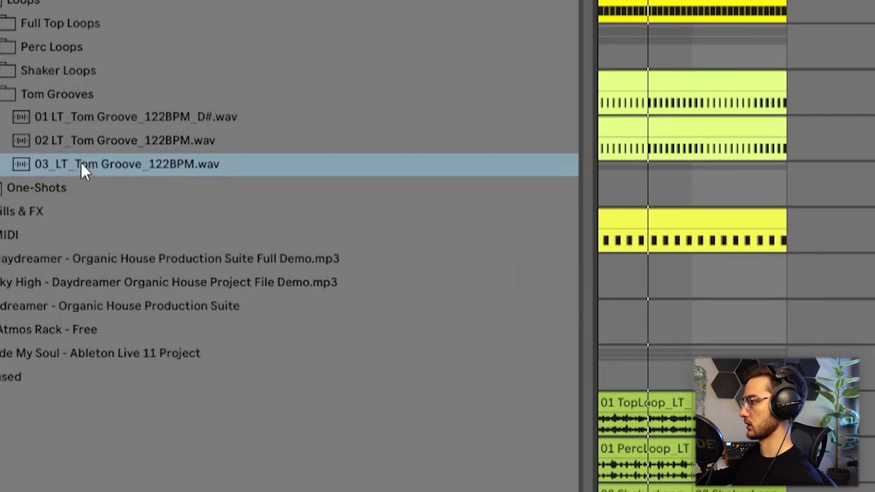
pyautogui.moveTo(81, 162); pyautogui.dragTo(328, 340)
pyautogui.hotkey('ctrl', 'd')
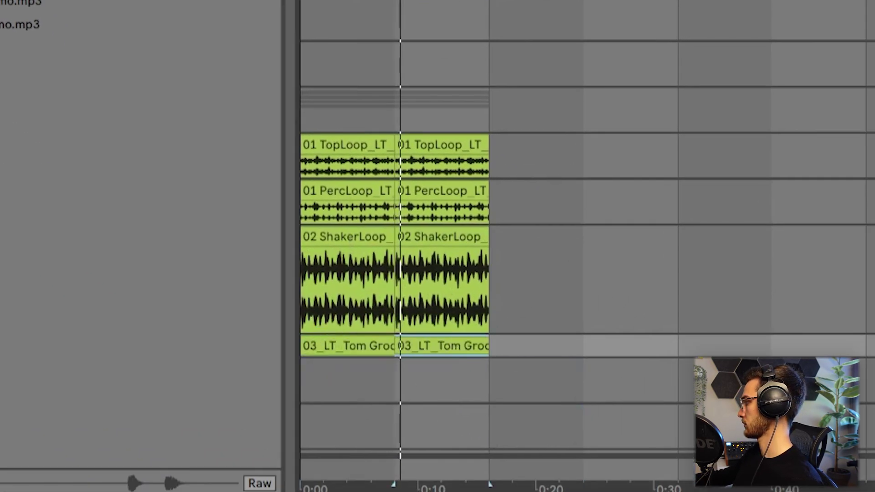
# Step: Set the tom groove track's volume to -14.7 dB, fit the tracks to the arrangement height and play the groove
pyautogui.press('u')
pyautogui.press('space')
pyautogui.moveTo(790, 328); pyautogui.dragTo(790, 351)
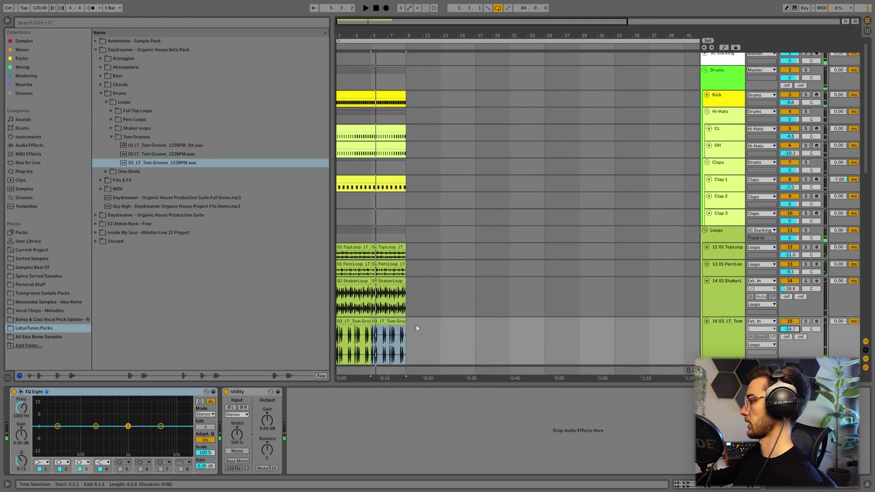
pyautogui.press('h')
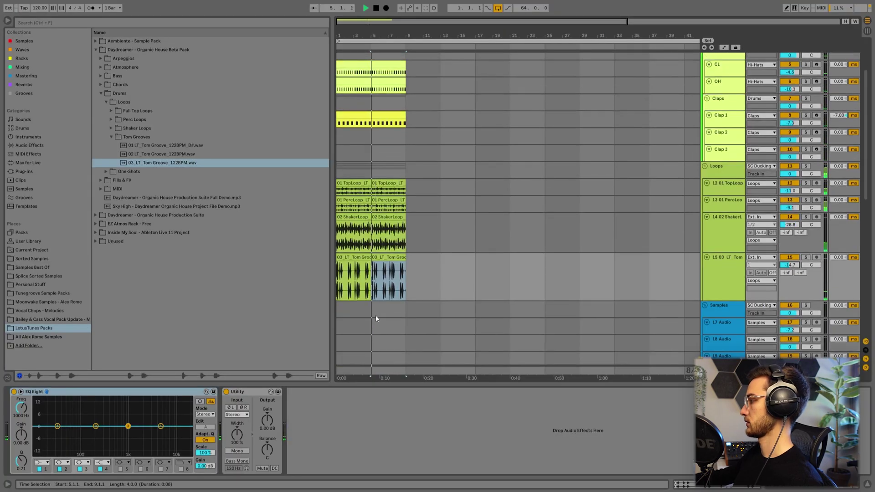
pyautogui.press('space')
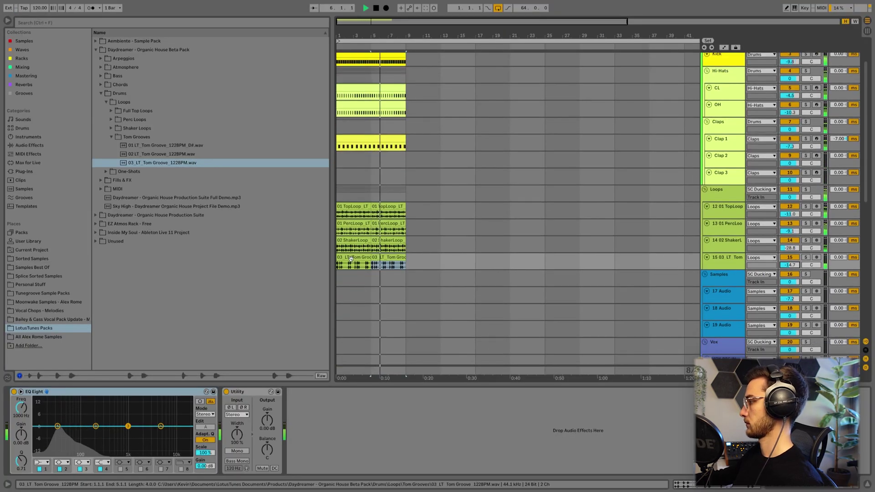
# Step: Lower the 01 PercLoop track's volume to -16.2 dB while the groove plays, and stop playback
pyautogui.scroll(3, 363, 281)
pyautogui.scroll(-2, 390, 280)
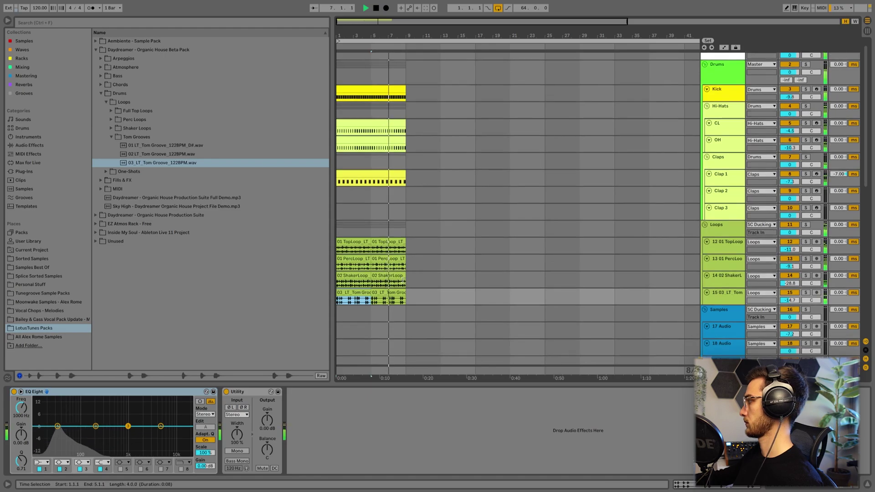
pyautogui.click(794, 252)
pyautogui.moveTo(794, 252); pyautogui.dragTo(793, 274)
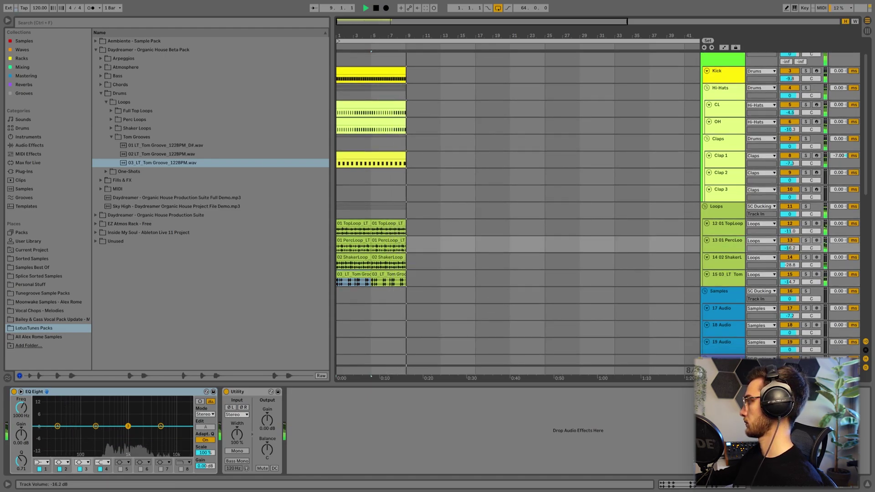
pyautogui.press('space')
# Step: Duplicate the entire eight-bar arrangement to reach 16 bars and set the loop region over all 16 bars
pyautogui.scroll(2, 346, 226)
pyautogui.click(351, 250)
pyautogui.keyDown('shift'); pyautogui.click(385, 253); pyautogui.keyUp('shift')
pyautogui.hotkey('ctrl', 'l')
pyautogui.click(383, 237)
pyautogui.hotkey('ctrl', 'a')
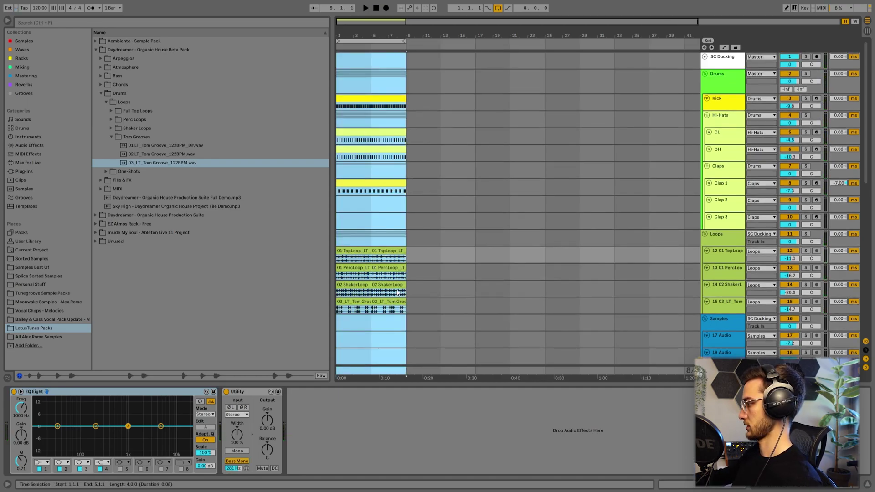
pyautogui.hotkey('ctrl', 'd')
pyautogui.hotkey('ctrl', 'a')
pyautogui.hotkey('ctrl', 'l')
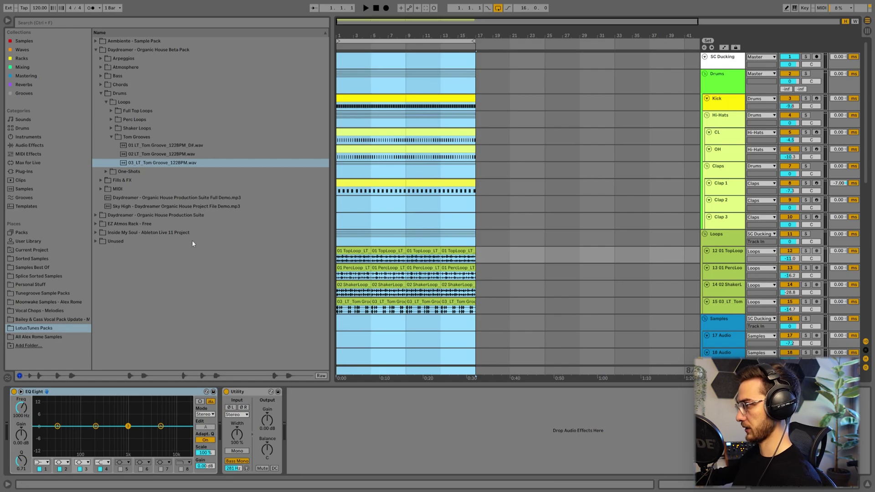
# Step: Place 15 LT_Chords_Miran_122BPM_Dmin.wav from the pack's Chords on the 17 Audio track and repeat it across 16 bars
pyautogui.click(111, 137)
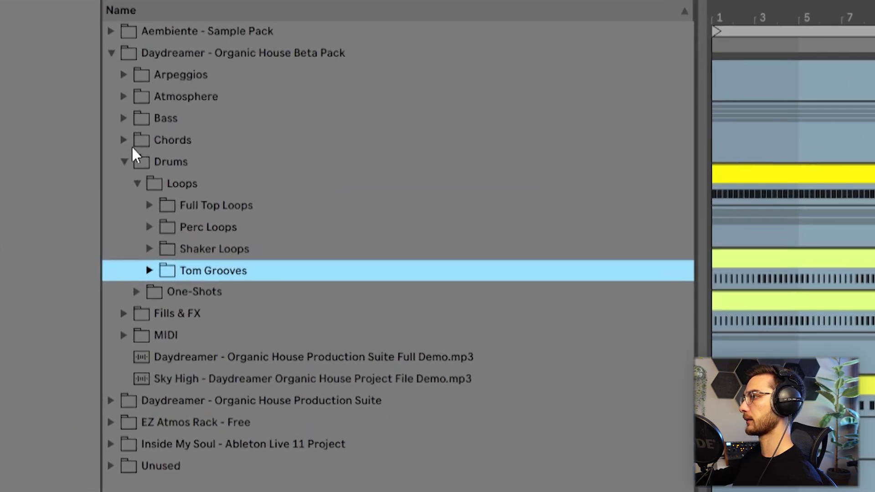
pyautogui.click(100, 93)
pyautogui.click(101, 85)
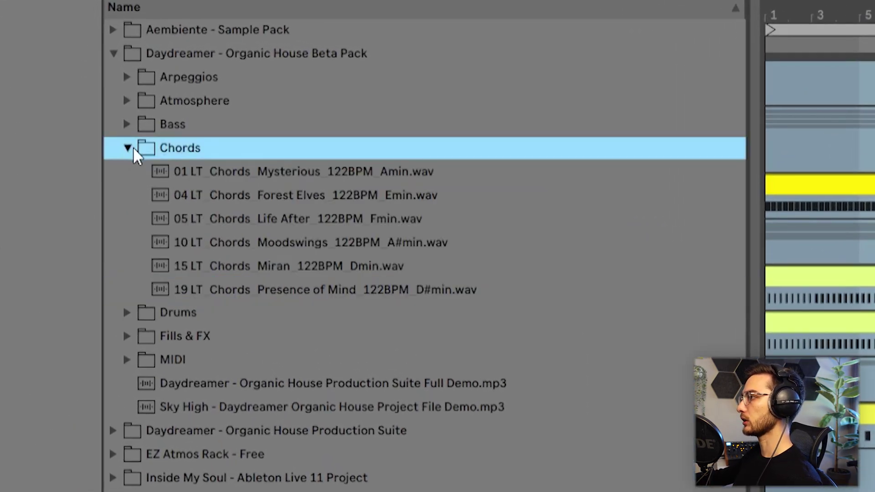
pyautogui.click(300, 266)
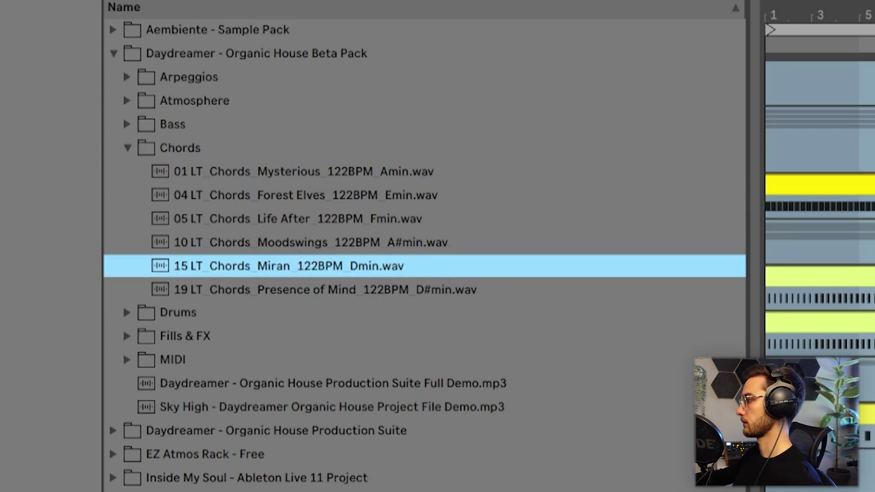
pyautogui.click(767, 59)
pyautogui.scroll(-3, 820, 205)
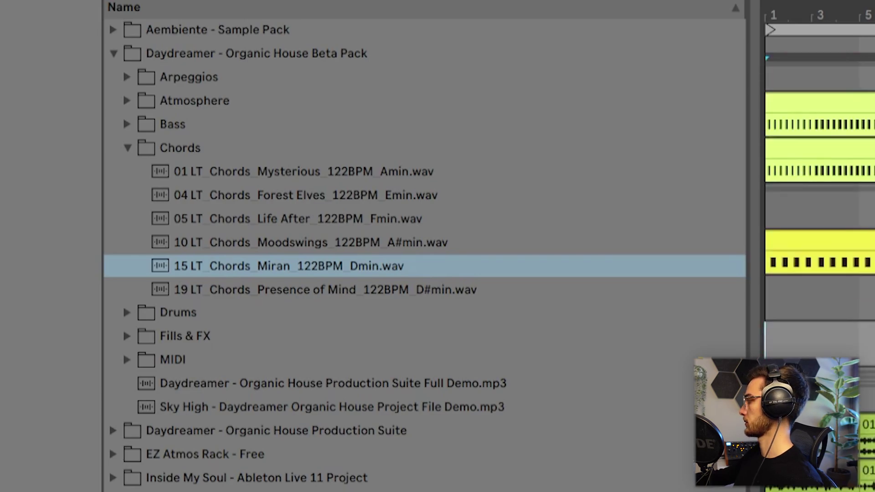
pyautogui.moveTo(358, 266); pyautogui.dragTo(790, 491)
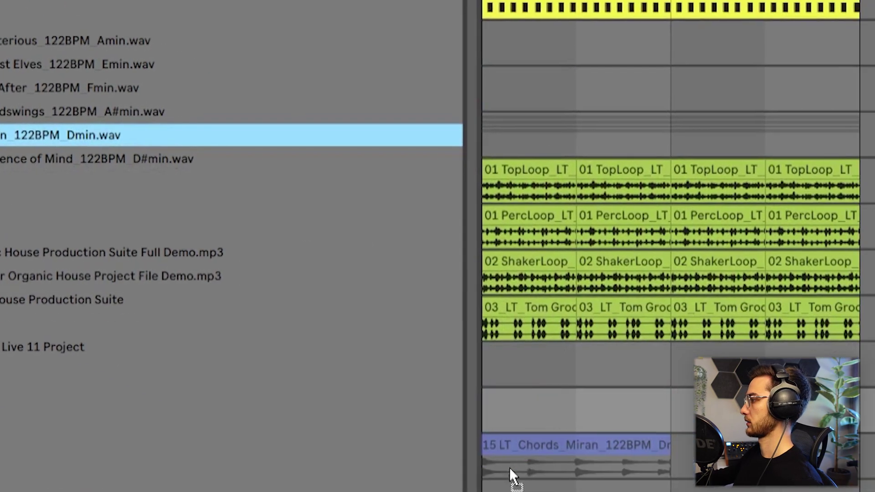
pyautogui.moveTo(263, 357); pyautogui.dragTo(279, 283)
pyautogui.hotkey('ctrl', 'd')
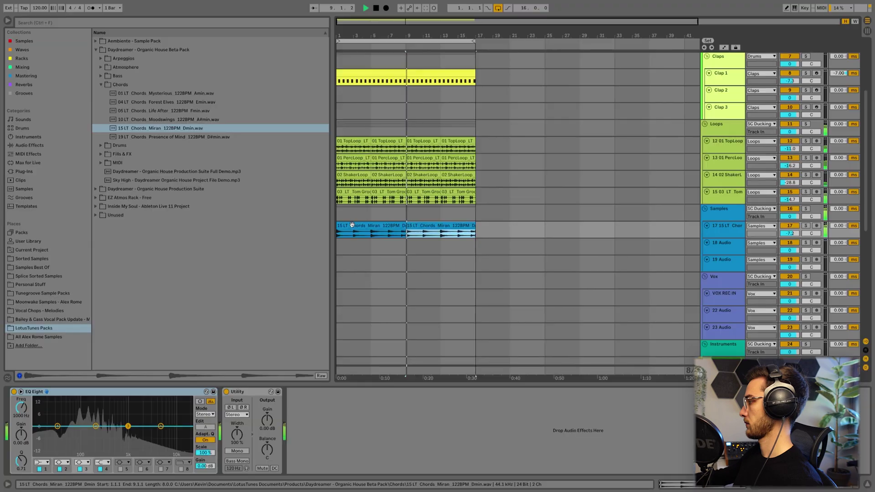
# Step: Lower the Miran chords track's volume to -15.7 dB, play the arrangement from the start and collapse the Chords folder
pyautogui.moveTo(789, 233); pyautogui.dragTo(788, 249)
pyautogui.press('space')
pyautogui.press('space')
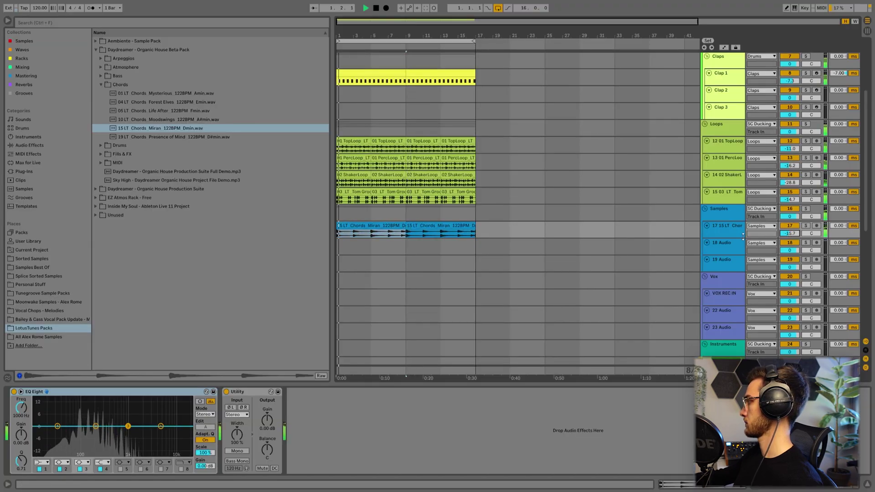
pyautogui.scroll(3, 502, 246)
pyautogui.scroll(3, 371, 257)
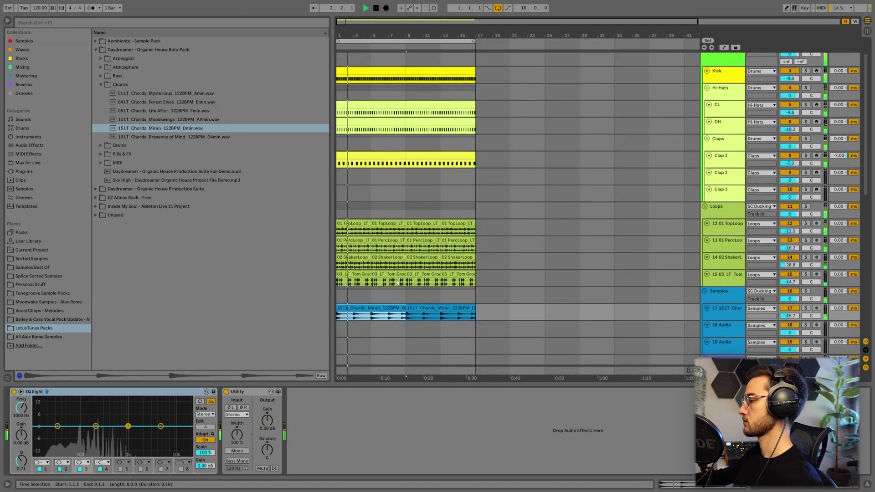
pyautogui.click(102, 85)
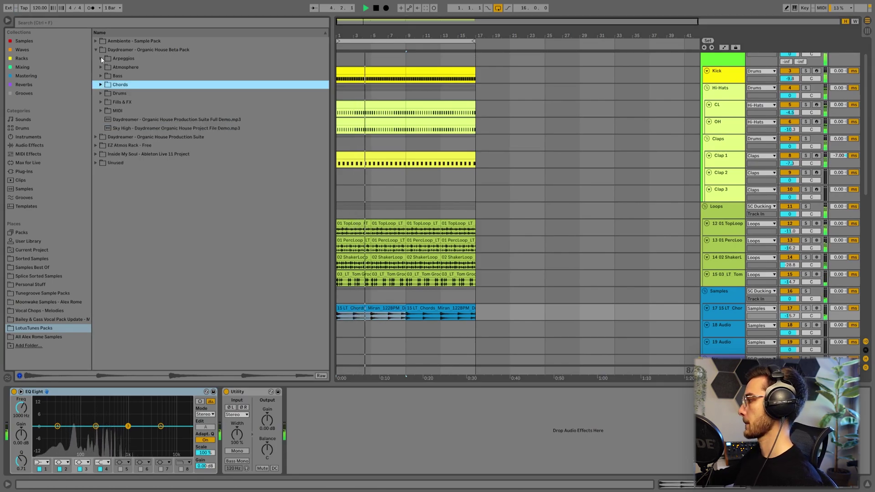
# Step: Stop playback and load the Shifter effect onto the 12 01 TopLoop track by searching the Mixing collection for "shif"
pyautogui.rightClick(101, 59)
pyautogui.press('Escape')
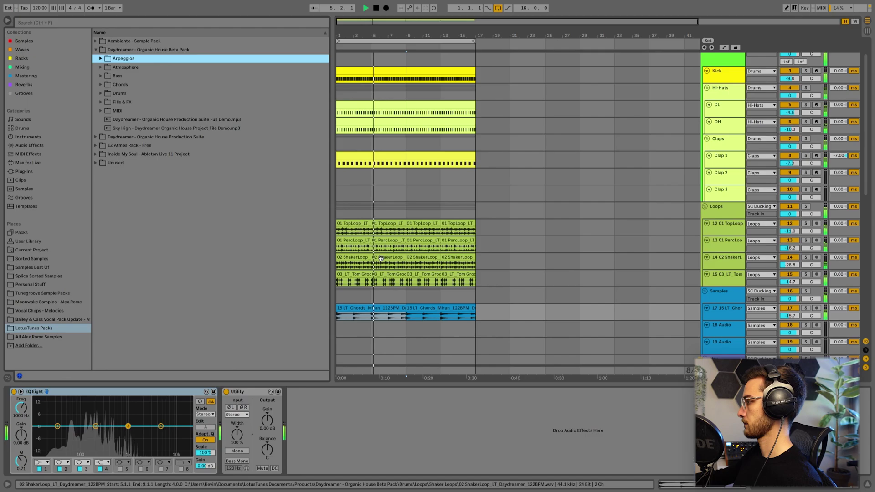
pyautogui.click(385, 224)
pyautogui.click(729, 228)
pyautogui.press('space')
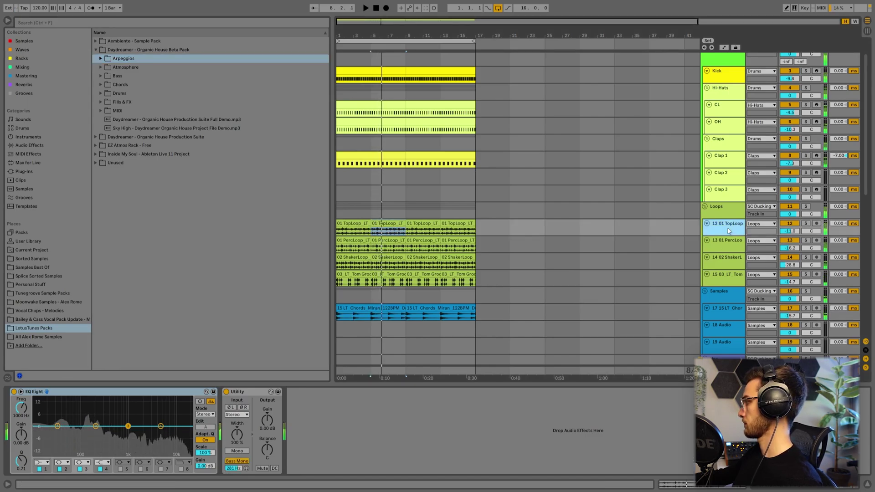
pyautogui.click(52, 23)
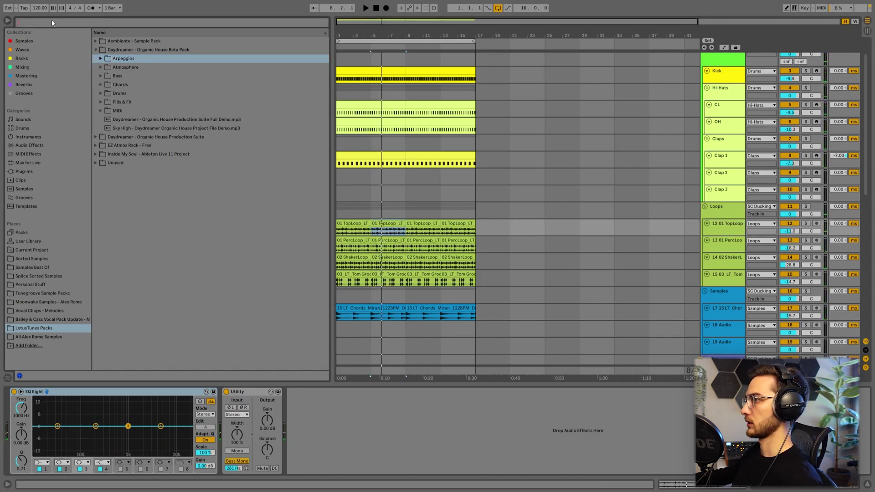
pyautogui.click(23, 68)
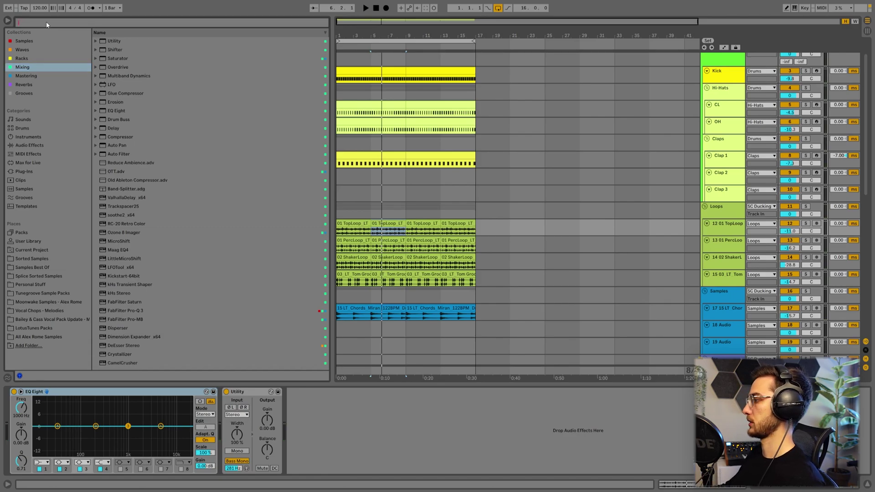
pyautogui.write('shif')
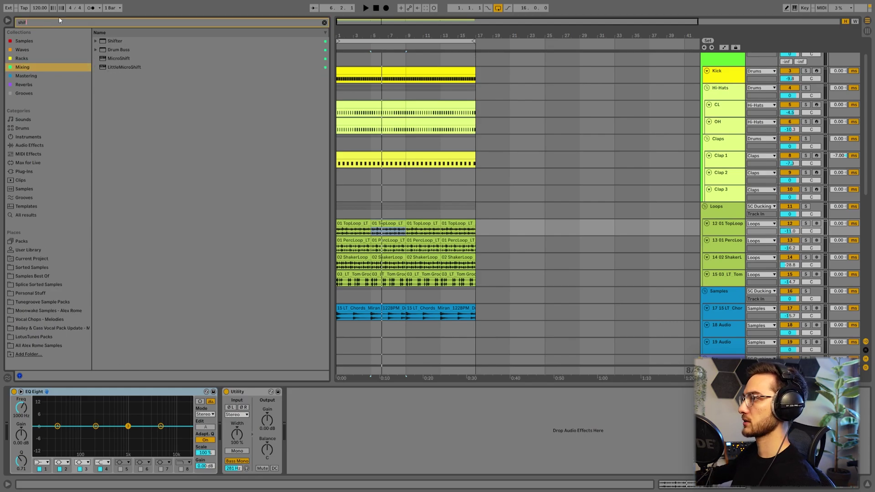
pyautogui.click(110, 42)
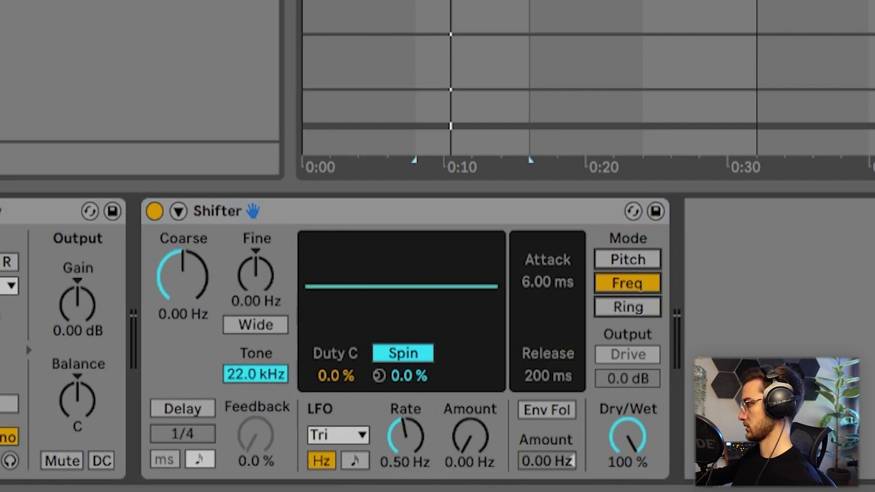
# Step: Set the TopLoop Shifter's Fine frequency shift to -4.41 Hz and play the arrangement from bar 1
pyautogui.moveTo(256, 273); pyautogui.dragTo(256, 298)
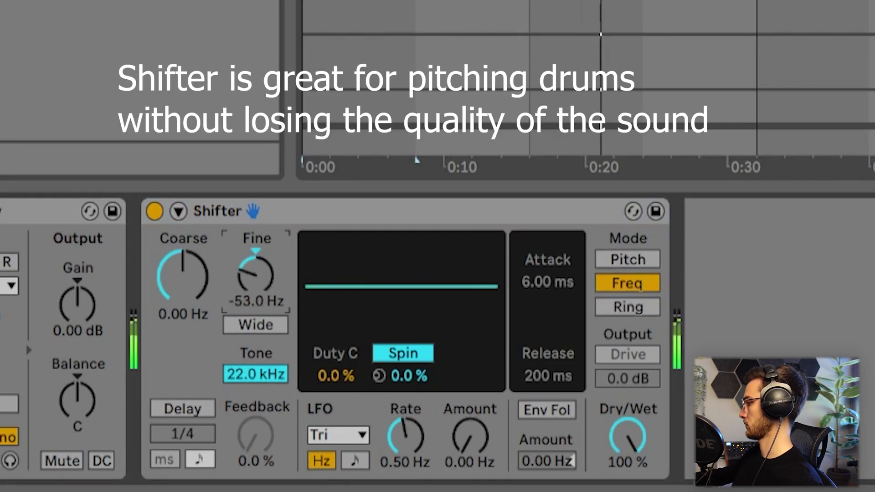
pyautogui.moveTo(256, 292); pyautogui.dragTo(256, 269)
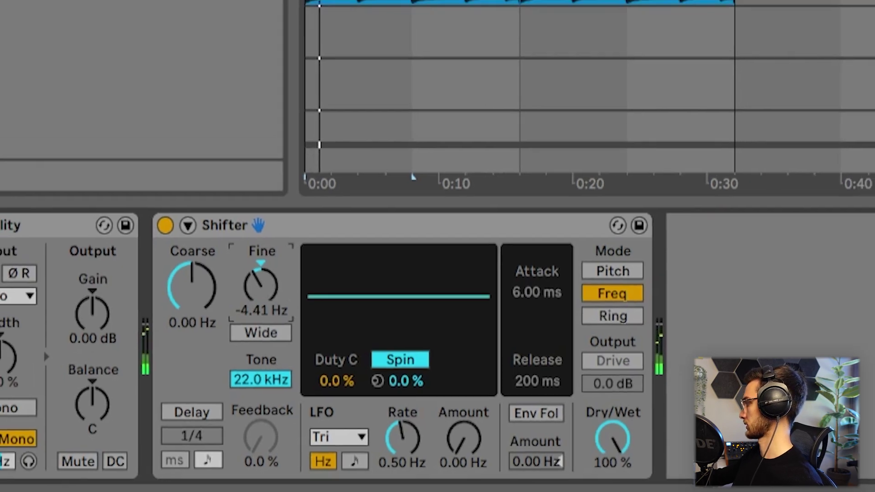
pyautogui.click(358, 10)
pyautogui.click(353, 189)
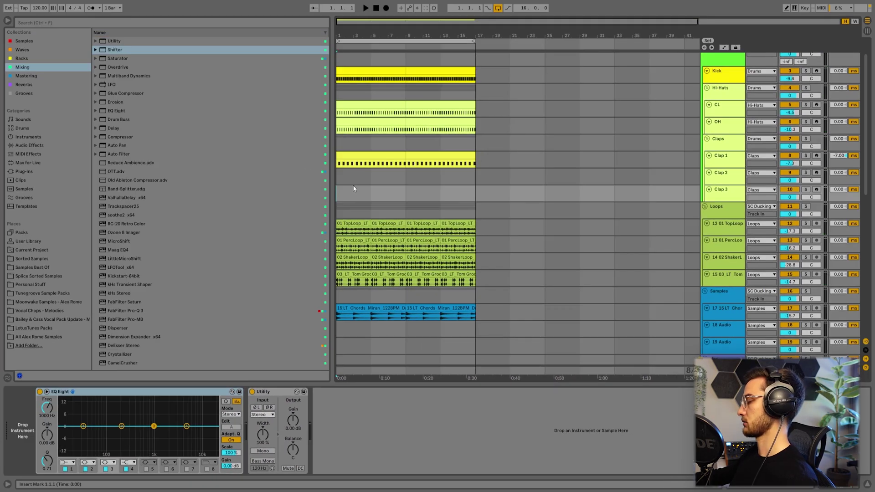
pyautogui.click(363, 221)
pyautogui.press('space')
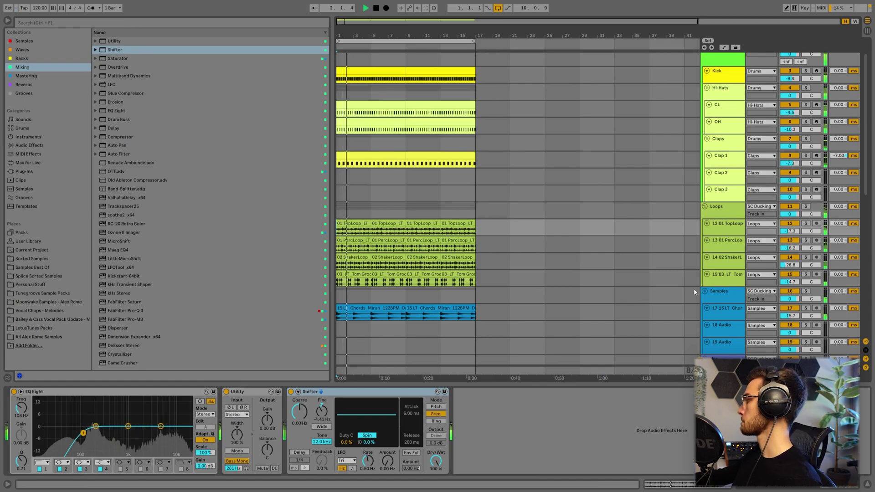
# Step: Return to the LotusTunes Packs during playback and examine the Fills & FX folder of the Daydreamer beta pack
pyautogui.scroll(-2, 713, 283)
pyautogui.click(734, 273)
pyautogui.scroll(2, 752, 192)
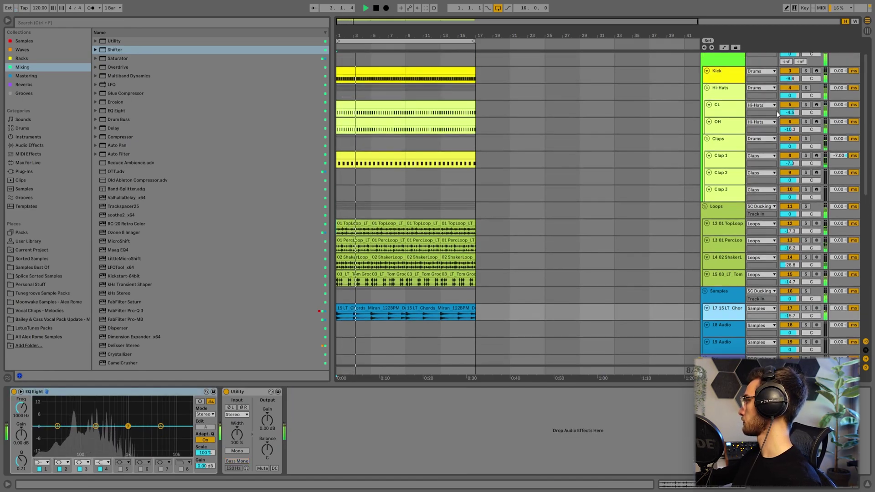
pyautogui.scroll(-2, 404, 307)
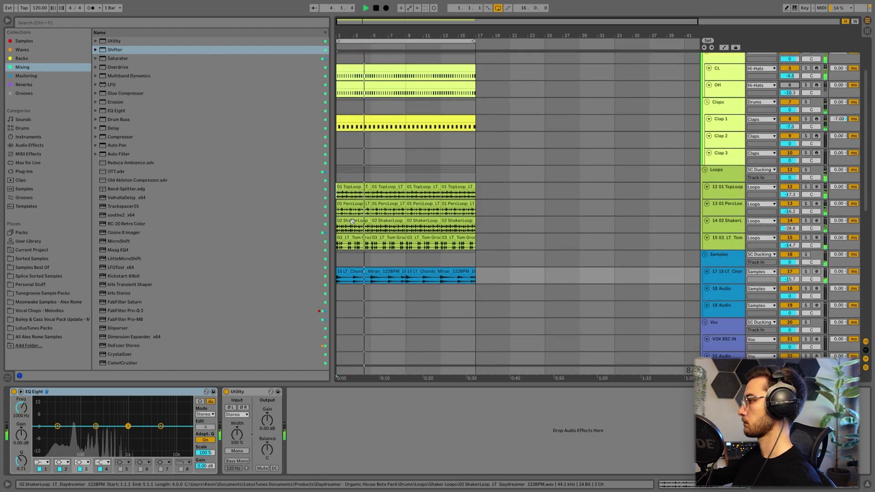
pyautogui.scroll(-4, 404, 307)
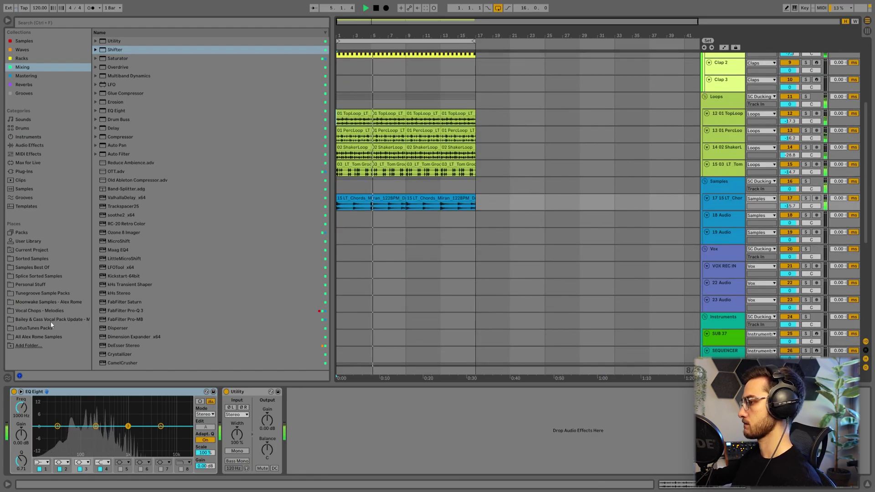
pyautogui.click(344, 237)
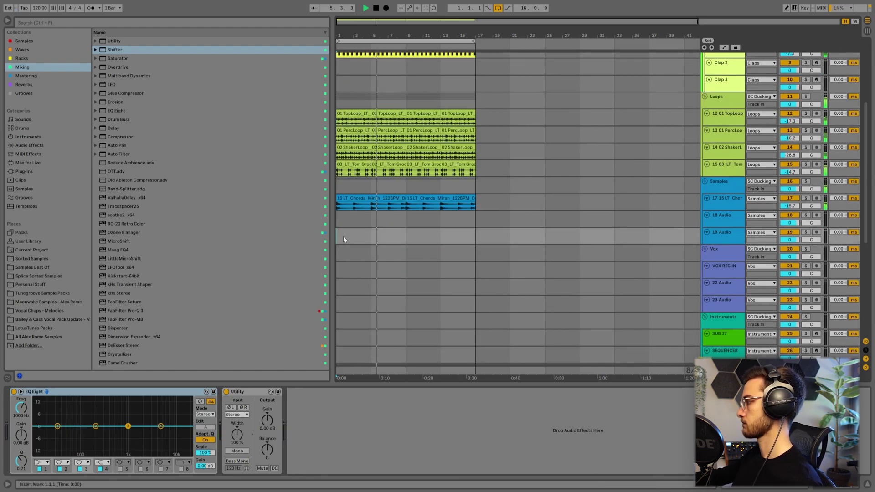
pyautogui.click(37, 328)
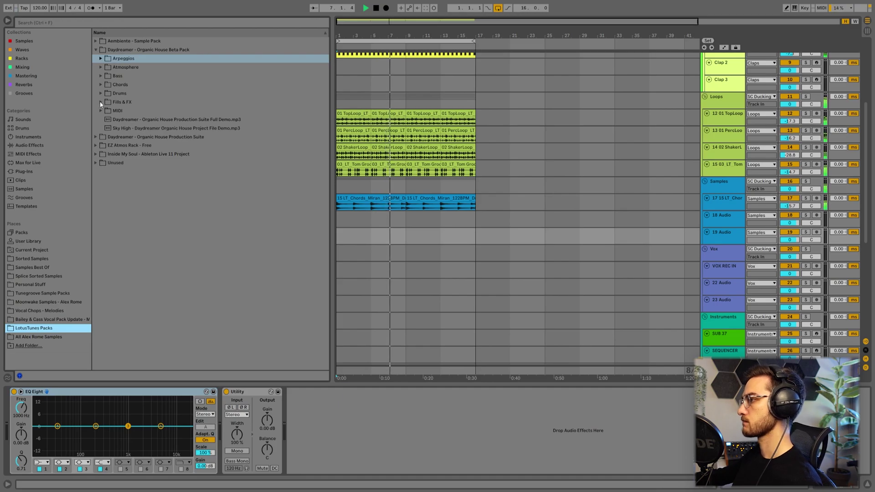
pyautogui.click(101, 102)
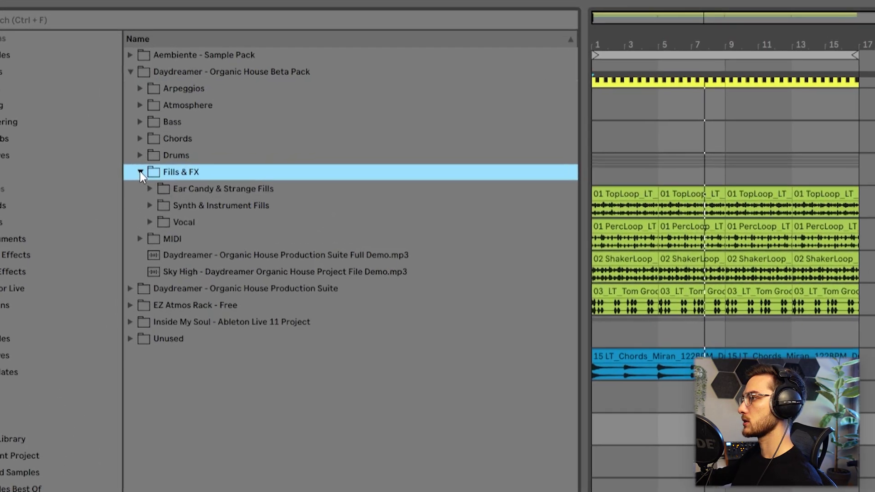
pyautogui.click(140, 171)
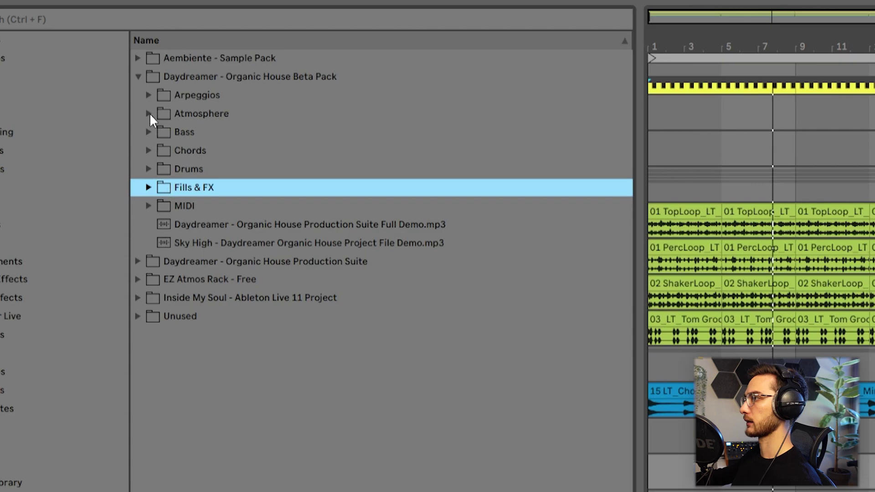
# Step: Place 15 LT_ARP_Miran_122BPM_Dmin.wav from the pack's Arpeggios on the 19 Audio track and repeat it across 16 bars
pyautogui.click(150, 97)
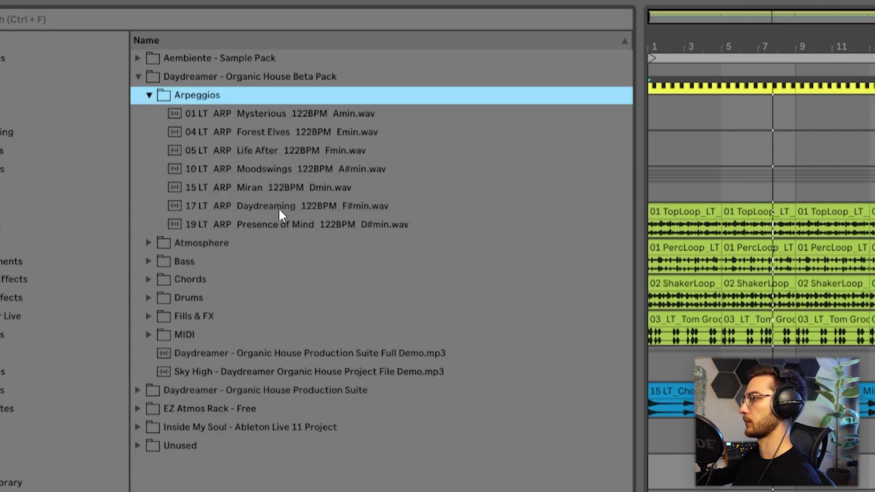
pyautogui.click(297, 191)
pyautogui.moveTo(264, 187); pyautogui.dragTo(696, 464)
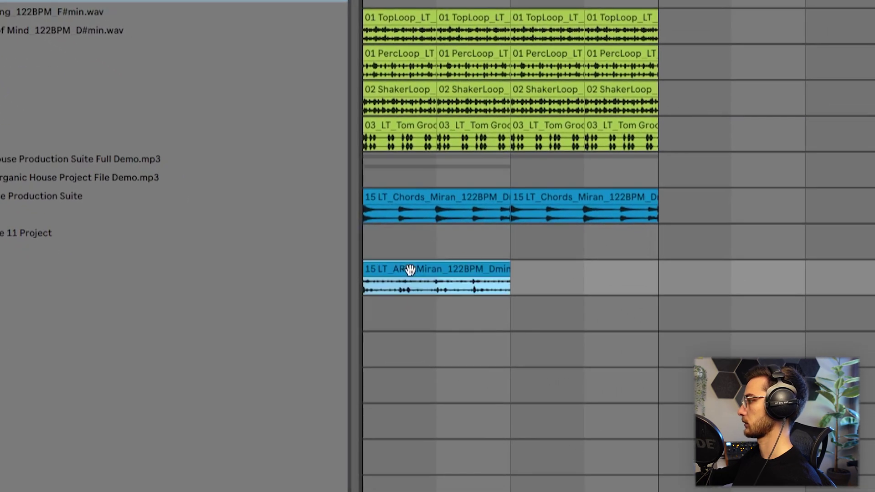
pyautogui.hotkey('ctrl', 'd')
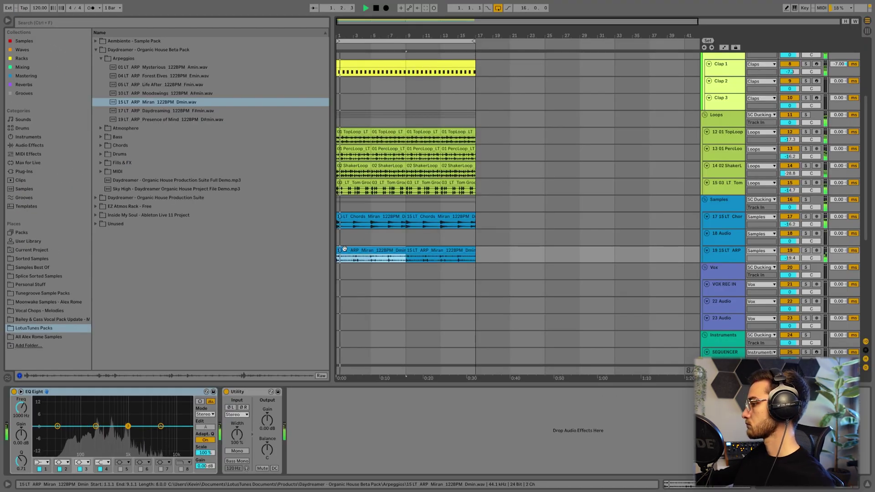
# Step: Cut the Miran arpeggio's lows below 138 Hz with EQ Eight's first band and lower its track volume to -20.6 dB
pyautogui.click(42, 462)
pyautogui.click(42, 408)
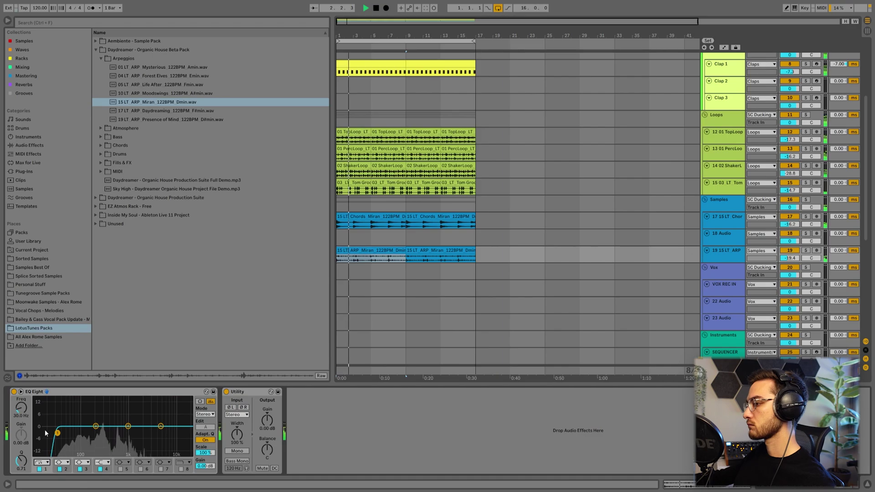
pyautogui.moveTo(58, 432); pyautogui.dragTo(88, 433)
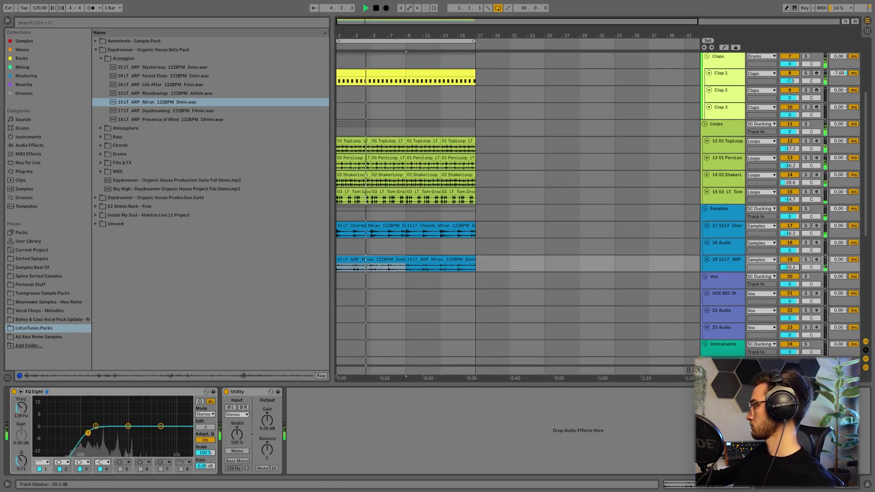
pyautogui.moveTo(789, 268); pyautogui.dragTo(789, 270)
# Step: Filter the Miran chords track in EQ Eight with a low cut at 55.3 Hz and a high cut on band 8
pyautogui.scroll(1, 478, 253)
pyautogui.click(456, 245)
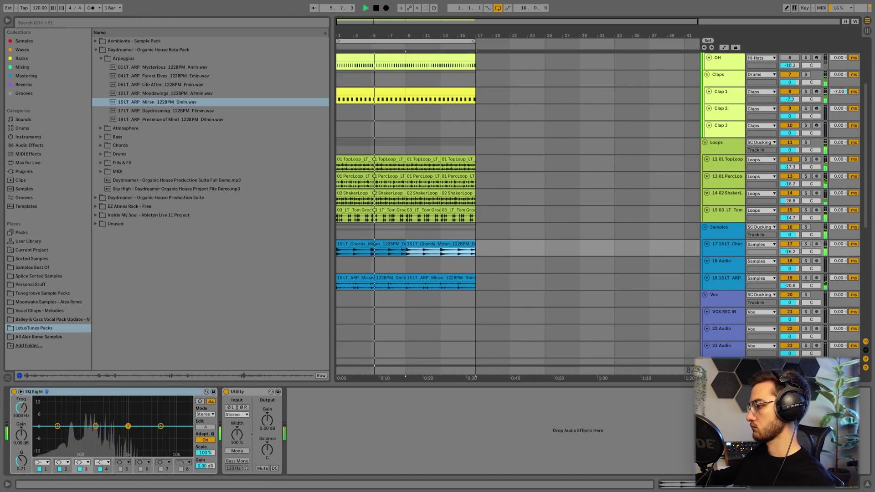
pyautogui.click(181, 469)
pyautogui.moveTo(187, 436); pyautogui.dragTo(69, 433)
pyautogui.click(40, 463)
pyautogui.click(39, 415)
pyautogui.click(355, 257)
pyautogui.scroll(3, 491, 338)
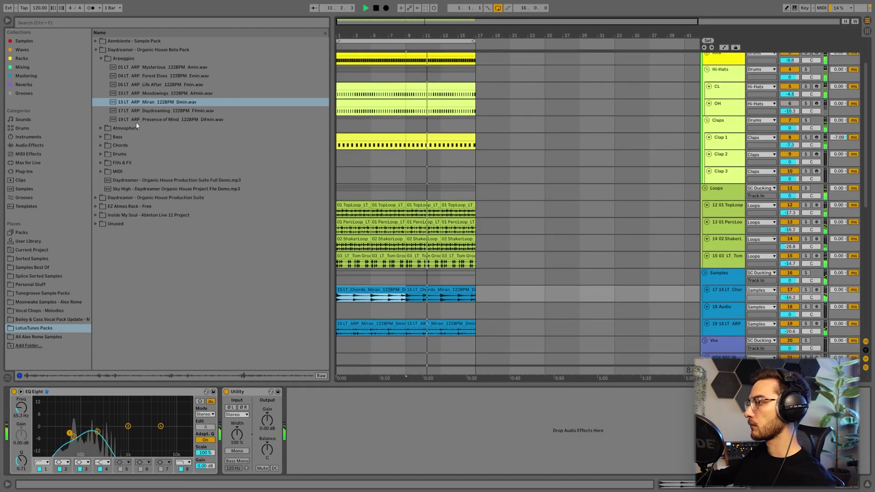
# Step: Place 15 LT_Bassline_Miran_122BPM_Dmin.wav on an audio track in the Basses group, repeat it across 16 bars and adjust its volume during playback
pyautogui.click(114, 91)
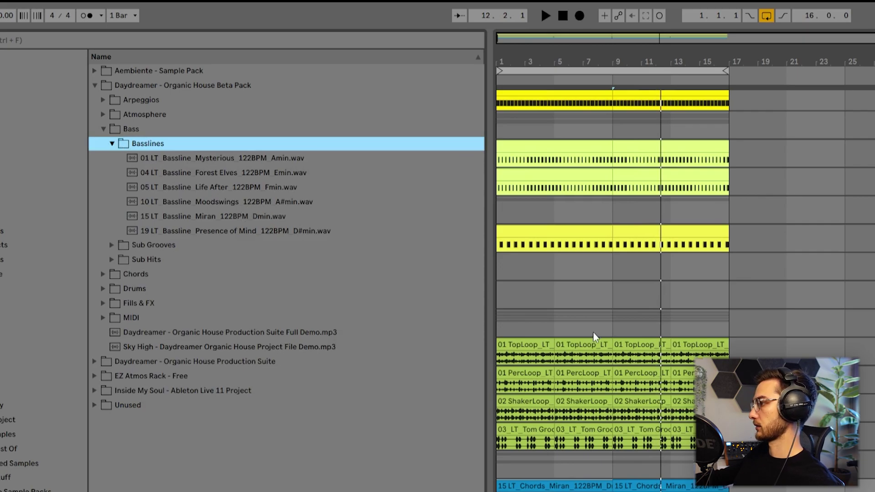
pyautogui.scroll(-20, 594, 337)
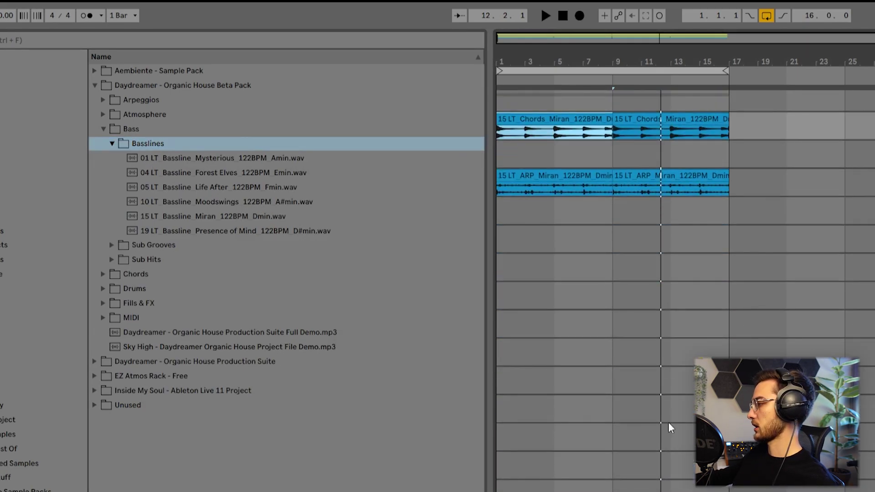
pyautogui.click(867, 486)
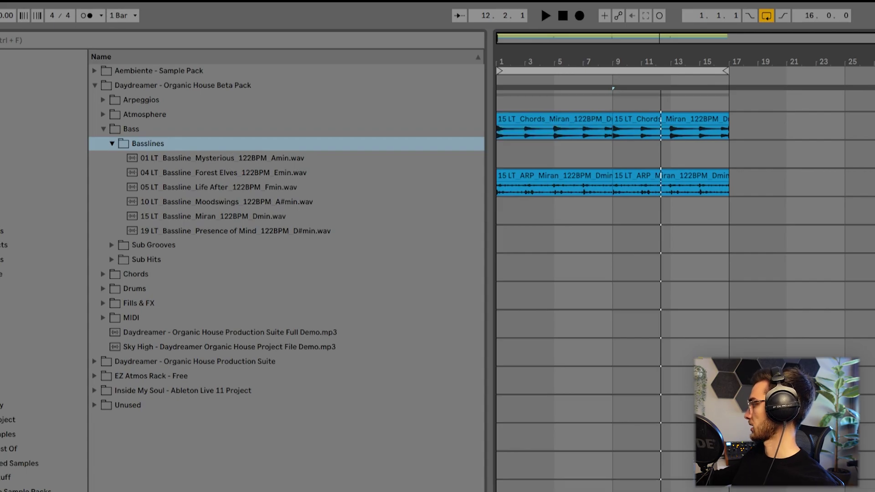
pyautogui.moveTo(210, 216); pyautogui.dragTo(532, 491)
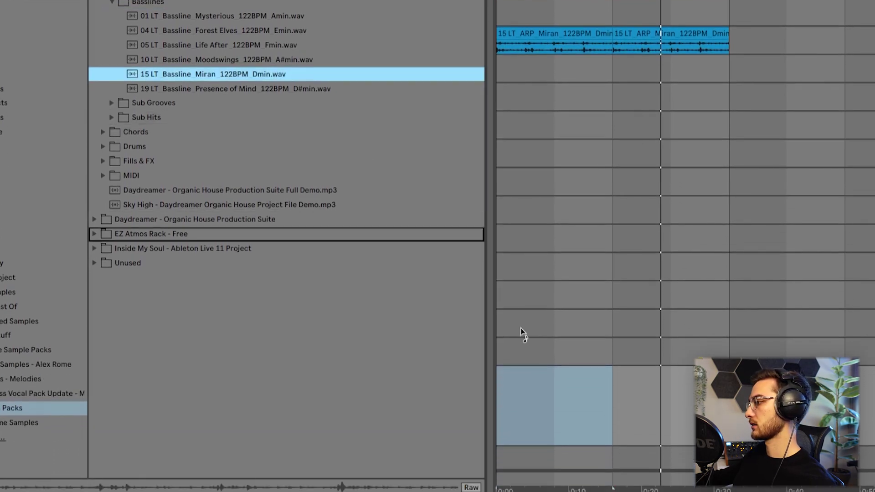
pyautogui.hotkey('ctrl', 'd')
pyautogui.moveTo(789, 315); pyautogui.dragTo(789, 349)
pyautogui.press('space')
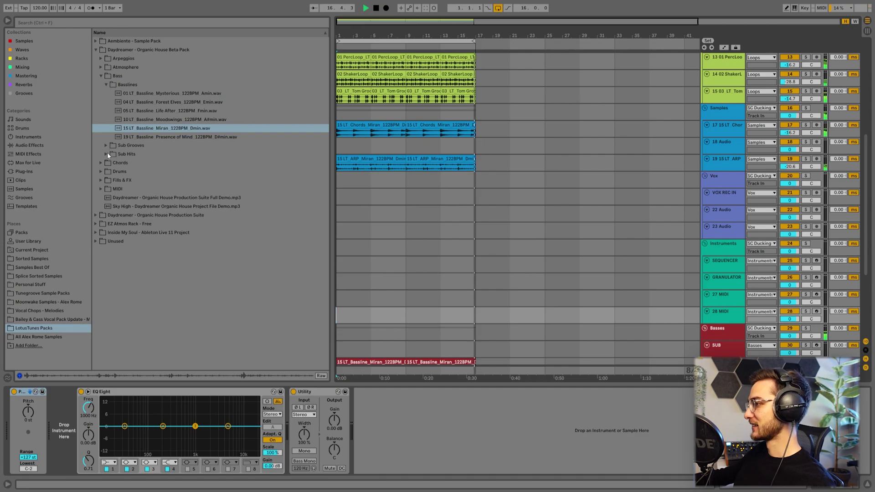
# Step: Stop playback and audition the Humble Forest, Crackling Bird Nest and Vinyl Crackle samples in the pack's Atmosphere Organic Textures
pyautogui.click(107, 85)
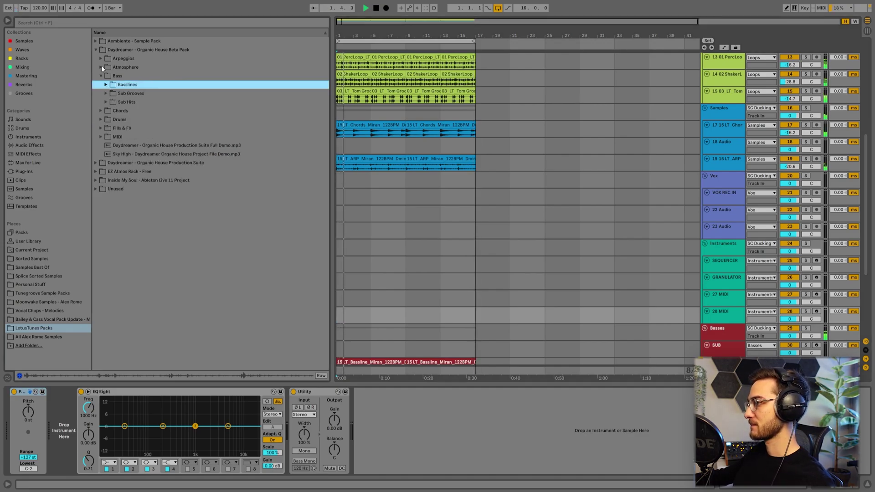
pyautogui.click(103, 67)
pyautogui.click(106, 76)
pyautogui.press('space')
pyautogui.click(122, 86)
pyautogui.click(141, 95)
pyautogui.click(141, 102)
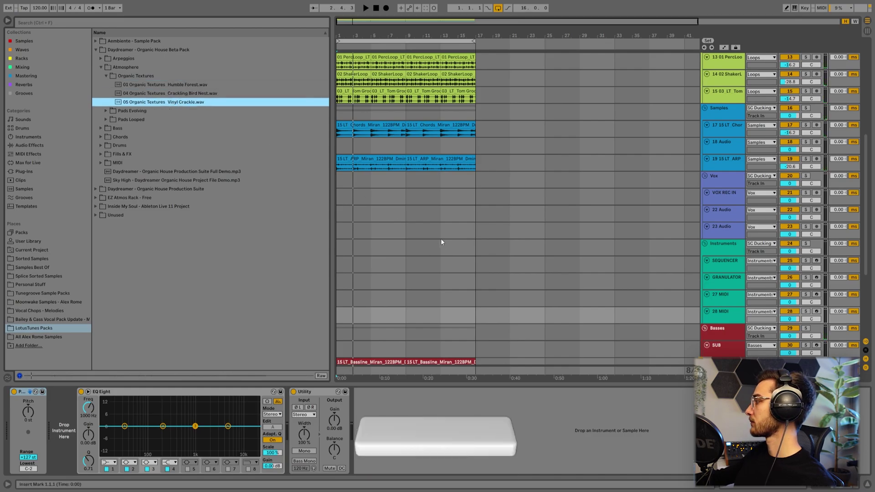
# Step: Place 05 Organic Textures_Vinyl Crackle.wav on the 18 Audio track, repeat it across 16 bars and lower its volume to -24.0 dB
pyautogui.click(413, 231)
pyautogui.click(721, 213)
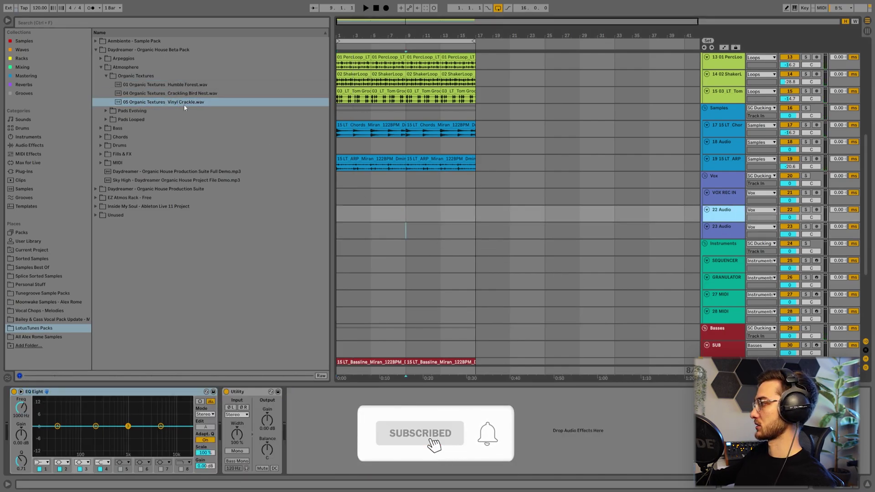
pyautogui.scroll(2, 553, 255)
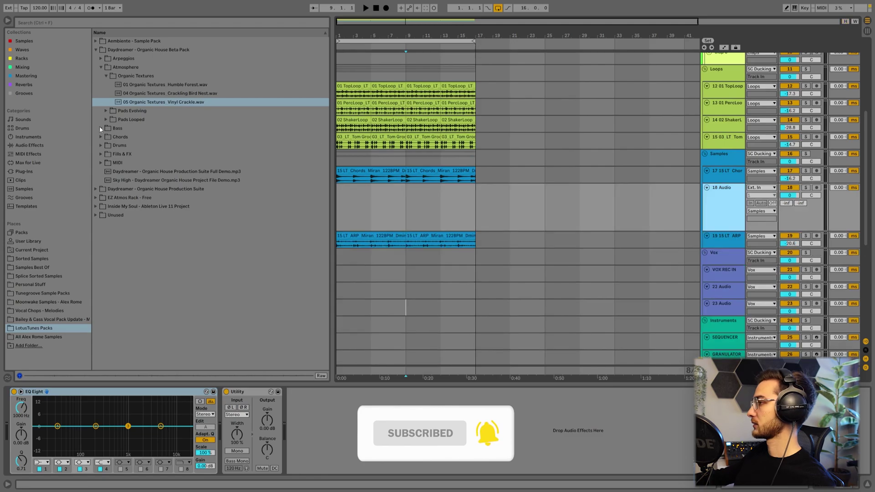
pyautogui.moveTo(141, 107); pyautogui.dragTo(357, 187)
pyautogui.hotkey('ctrl', 'd')
pyautogui.moveTo(790, 195)
pyautogui.mouseDown()
pyautogui.moveTo(789, 218)
pyautogui.moveTo(789, 183)
pyautogui.mouseUp()
pyautogui.press('space')
# Step: Turn off warping for both Vinyl Crackle clips and return to the track's device view
pyautogui.click(387, 188)
pyautogui.click(444, 188)
pyautogui.keyDown('shift'); pyautogui.click(368, 187); pyautogui.keyUp('shift')
pyautogui.doubleClick(367, 188)
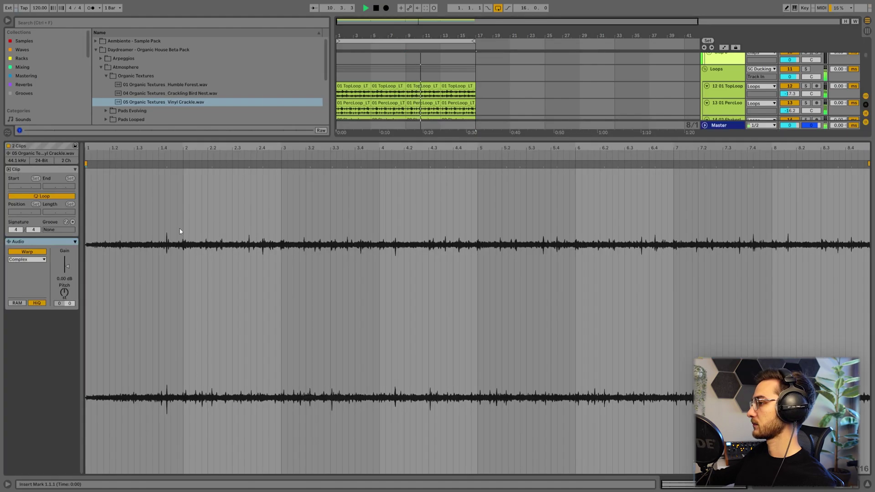
pyautogui.click(29, 253)
pyautogui.hotkey('shift', 'Tab')
pyautogui.click(367, 191)
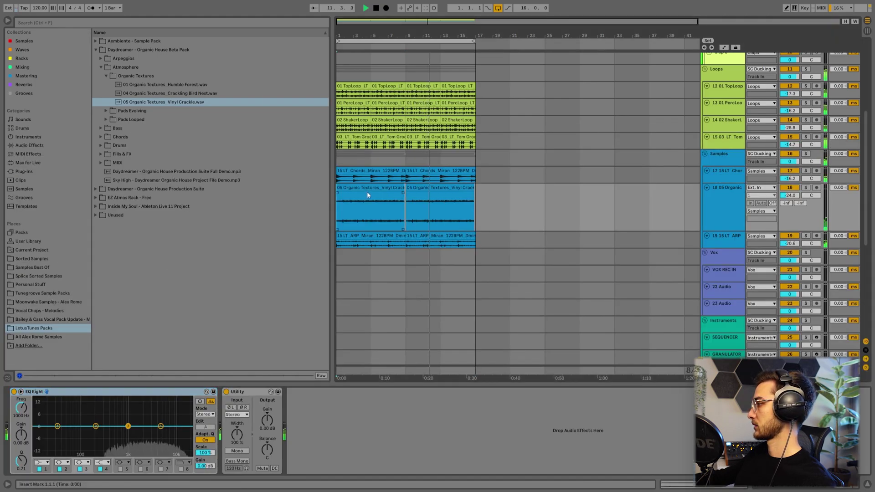
# Step: Select both Vinyl Crackle clips, adjust their shared clip settings and return to the track's device view
pyautogui.click(399, 188)
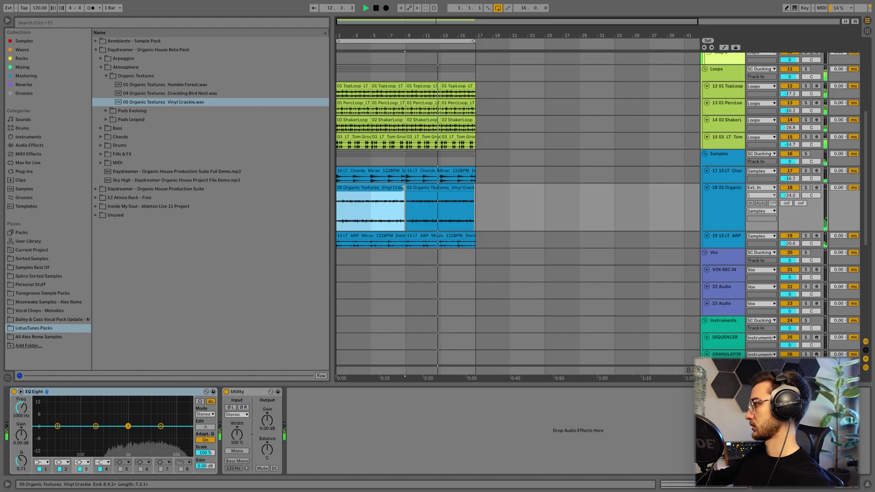
pyautogui.click(400, 188)
pyautogui.keyDown('shift'); pyautogui.click(443, 188); pyautogui.keyUp('shift')
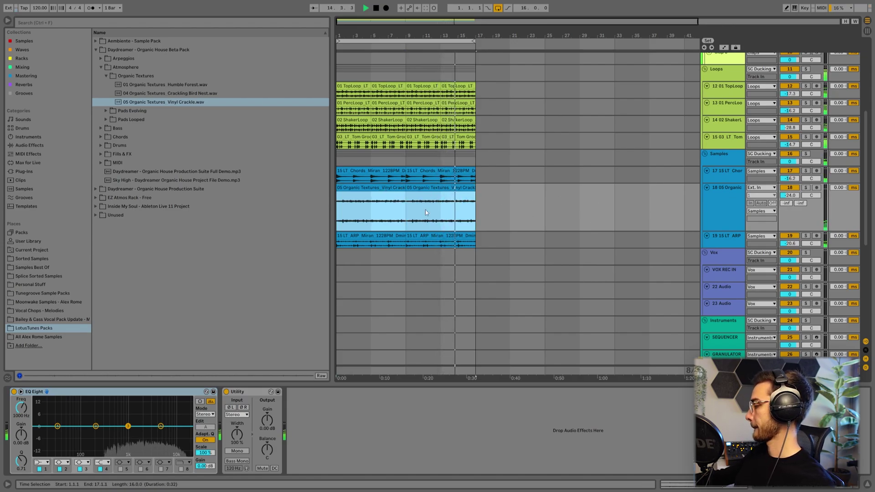
pyautogui.hotkey('shift', 'Tab')
pyautogui.click(28, 260)
pyautogui.click(18, 302)
pyautogui.moveTo(28, 285); pyautogui.dragTo(29, 286)
pyautogui.hotkey('shift', 'Tab')
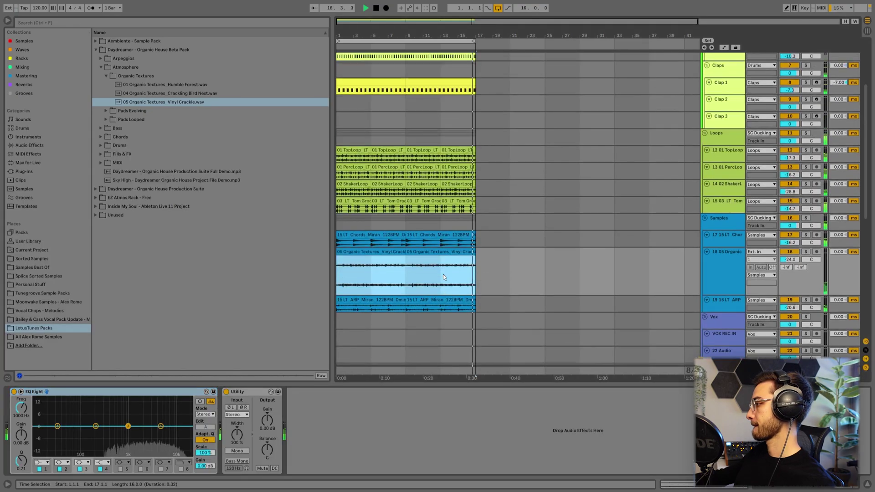
# Step: On the SC Ducking track's compressor, set the ratio to 6.00:1, release to 174 ms and threshold to -23.2 dB
pyautogui.scroll(2, 609, 245)
pyautogui.click(730, 61)
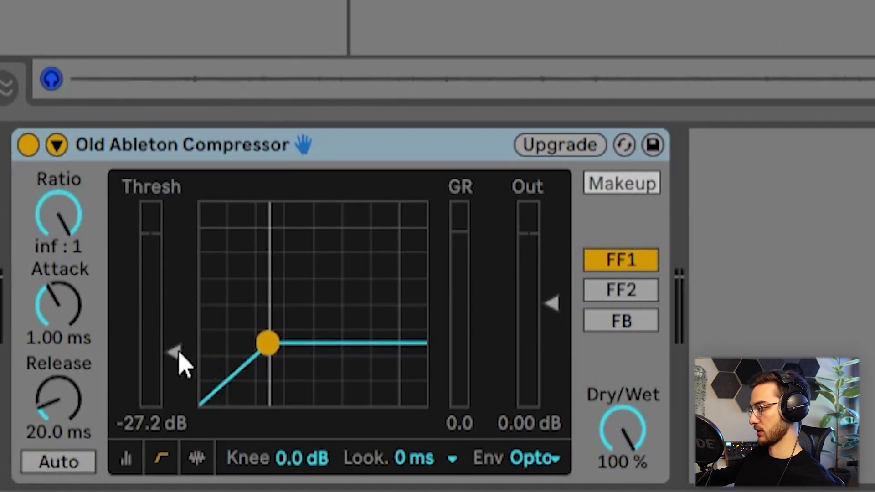
pyautogui.moveTo(150, 370); pyautogui.dragTo(178, 341)
pyautogui.moveTo(68, 228)
pyautogui.mouseDown()
pyautogui.moveTo(68, 246)
pyautogui.moveTo(65, 217)
pyautogui.mouseUp()
pyautogui.moveTo(59, 401); pyautogui.dragTo(58, 374)
pyautogui.moveTo(174, 337)
pyautogui.mouseDown()
pyautogui.moveTo(175, 354)
pyautogui.moveTo(173, 343)
pyautogui.mouseUp()
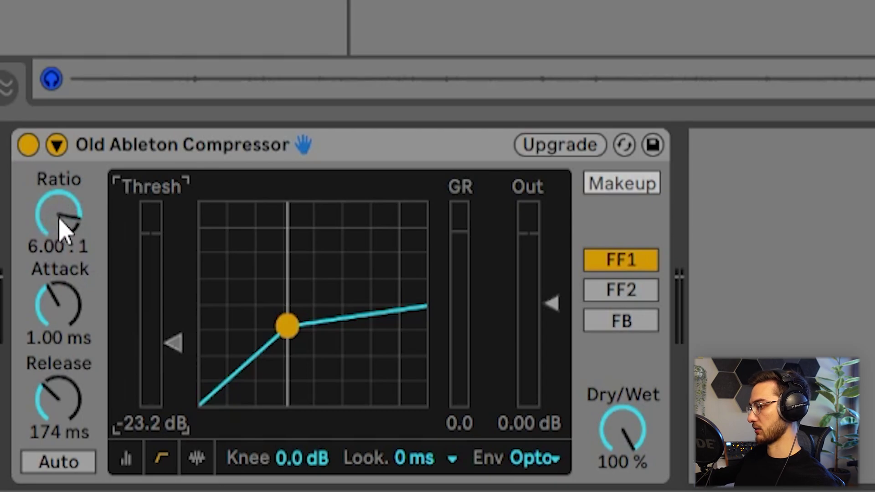
# Step: Try the ducking compressor's ratio at inf:1 and return it to 6.00:1
pyautogui.moveTo(64, 230); pyautogui.dragTo(64, 196)
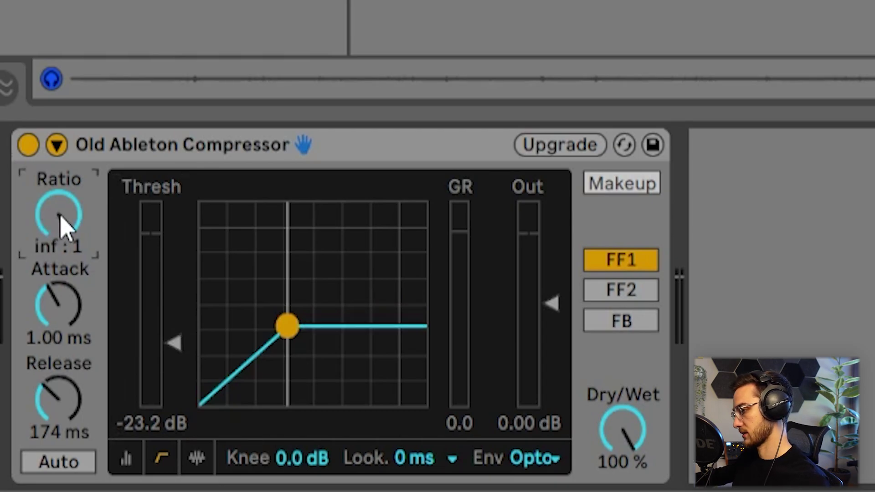
pyautogui.hotkey('ctrl', 'z')
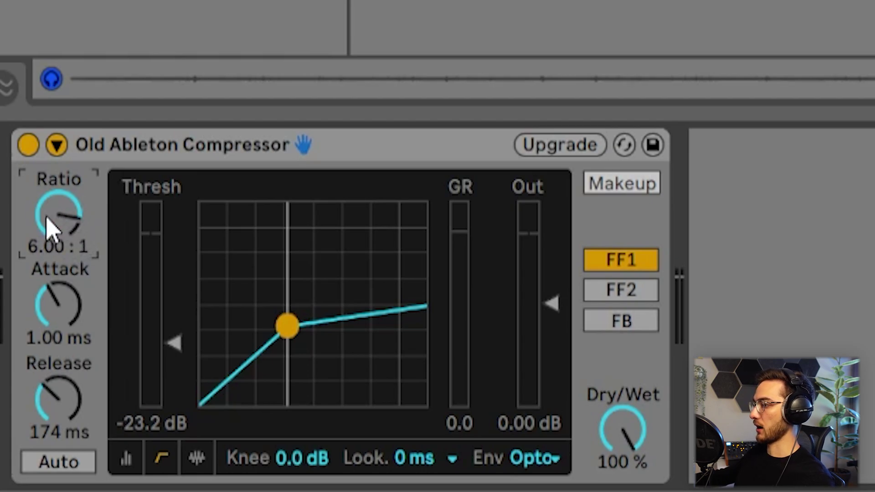
pyautogui.moveTo(48, 225); pyautogui.dragTo(49, 192)
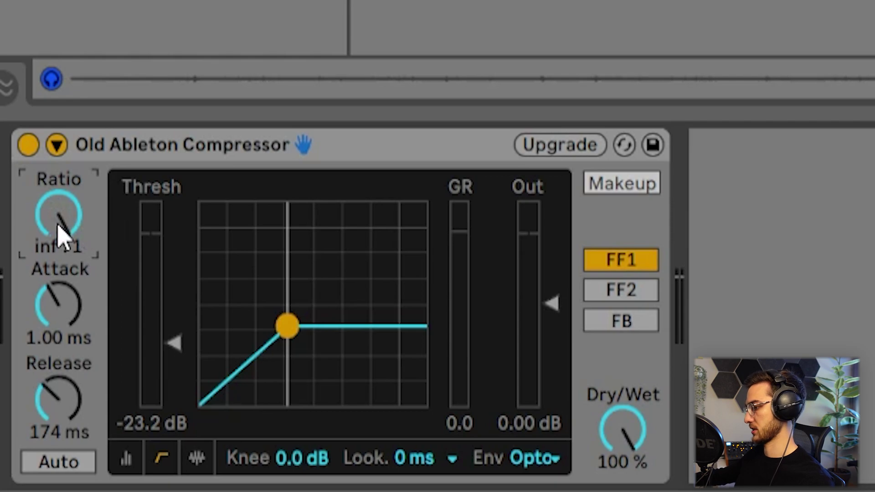
pyautogui.moveTo(69, 235); pyautogui.dragTo(117, 225)
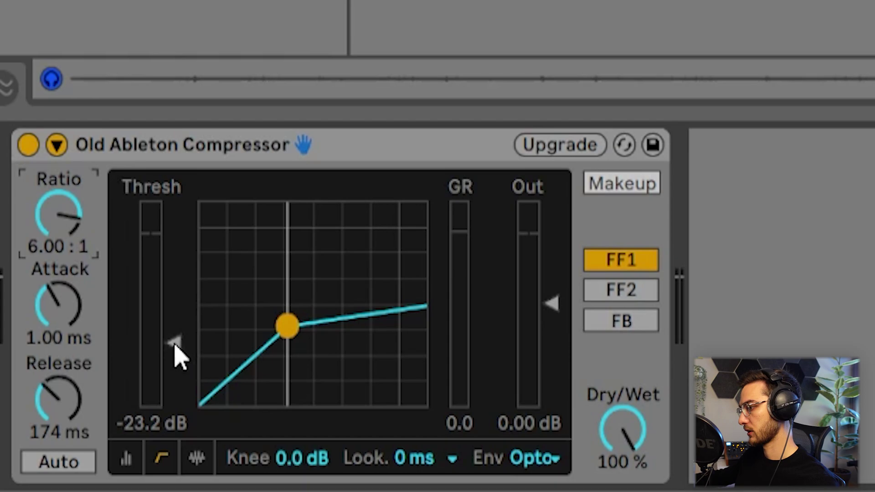
# Step: Play the loop and try longer compressor release times of 863 ms, 582 ms and 560 ms
pyautogui.press('space')
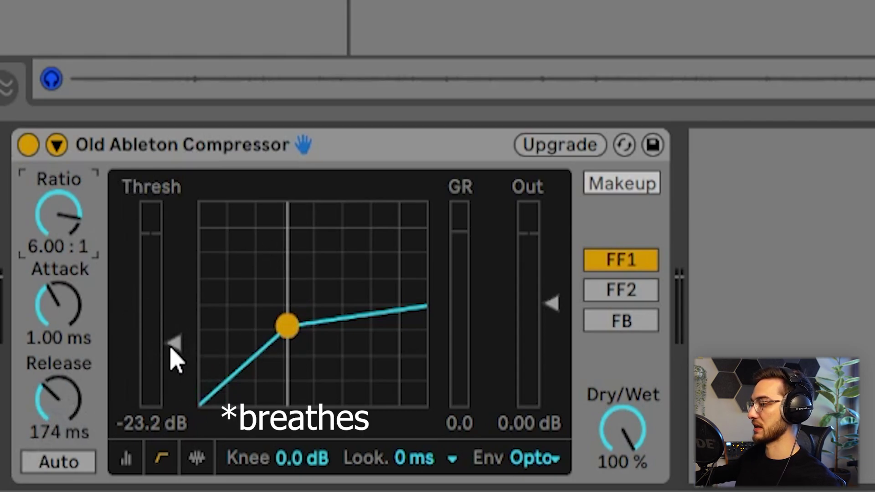
pyautogui.press('space')
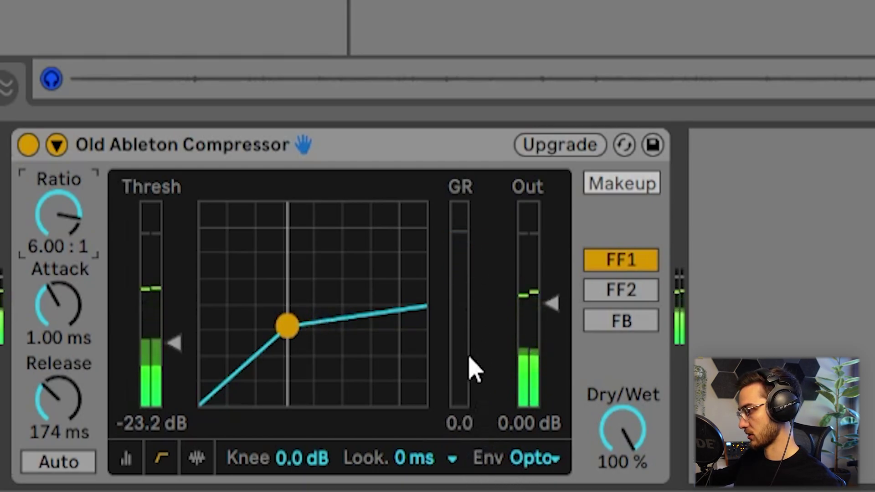
pyautogui.moveTo(66, 424); pyautogui.dragTo(66, 395)
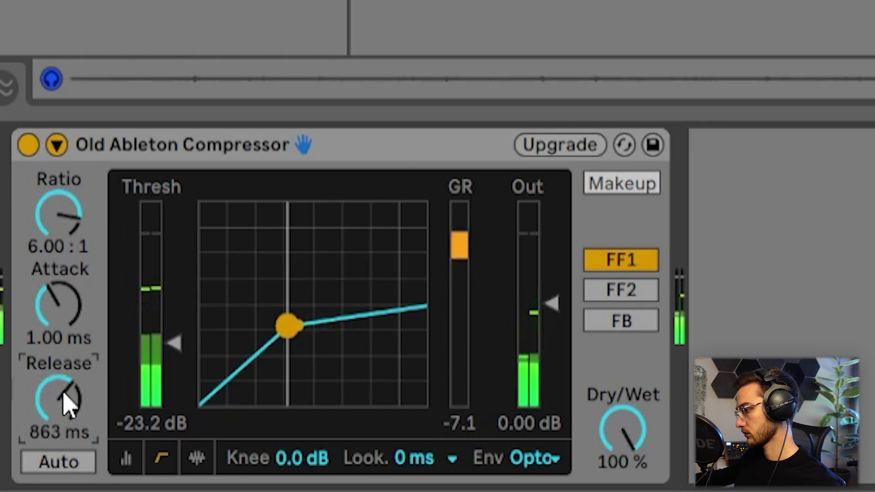
pyautogui.moveTo(59, 399)
pyautogui.mouseDown()
pyautogui.moveTo(59, 417)
pyautogui.moveTo(59, 390)
pyautogui.mouseUp()
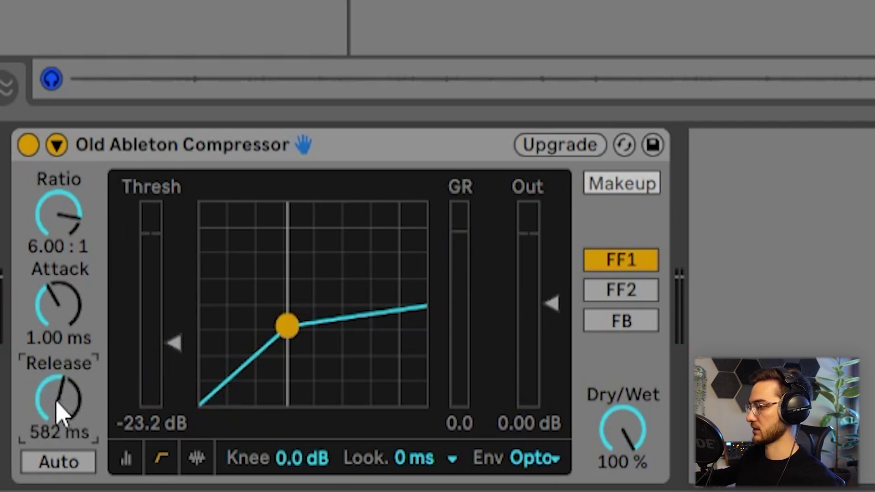
pyautogui.moveTo(57, 402); pyautogui.dragTo(57, 405)
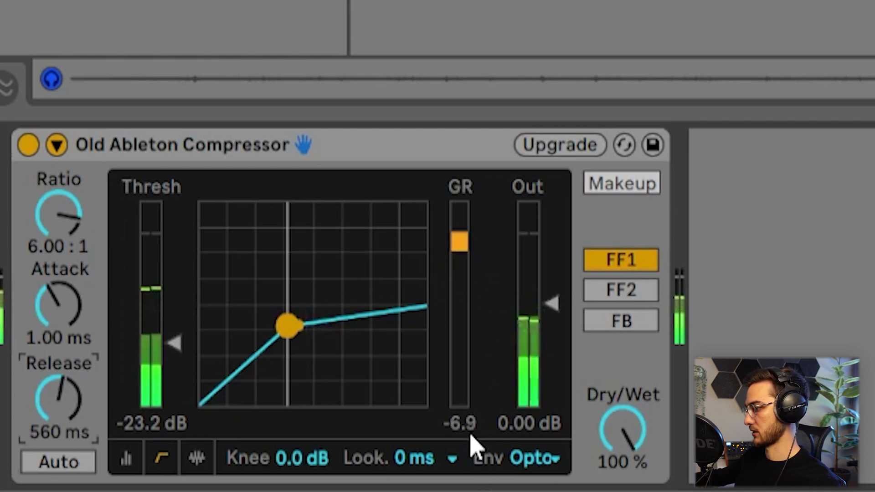
# Step: Set the ducking compressor's release to 98.7 ms and its threshold to -21.3 dB during playback
pyautogui.moveTo(59, 401)
pyautogui.mouseDown()
pyautogui.moveTo(59, 424)
pyautogui.moveTo(60, 415)
pyautogui.mouseUp()
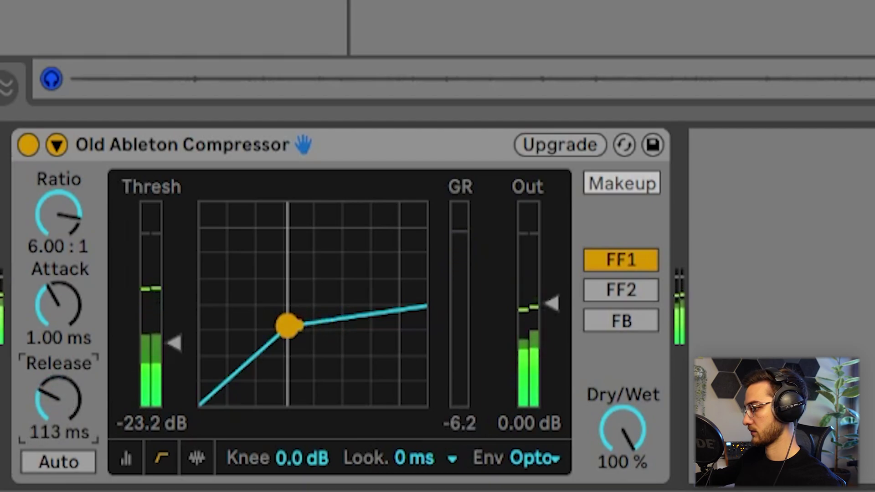
pyautogui.moveTo(183, 344)
pyautogui.mouseDown()
pyautogui.moveTo(182, 324)
pyautogui.moveTo(175, 345)
pyautogui.mouseUp()
pyautogui.moveTo(73, 401)
pyautogui.mouseDown()
pyautogui.moveTo(73, 383)
pyautogui.moveTo(73, 417)
pyautogui.mouseUp()
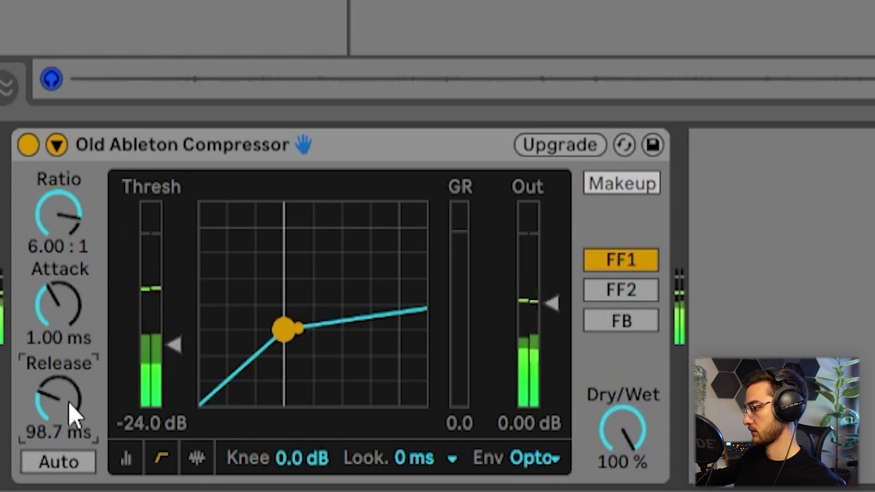
pyautogui.moveTo(174, 345); pyautogui.dragTo(174, 338)
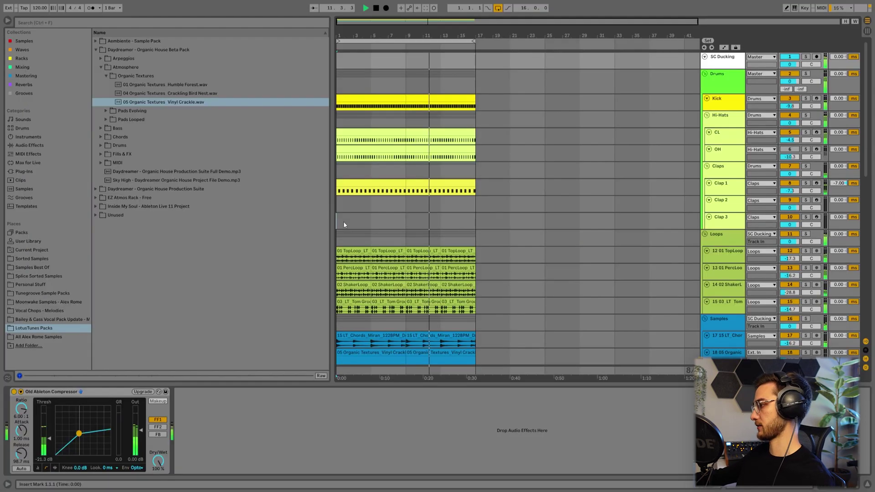
# Step: Stop playback, optimize the arrangement height and look through the devices on the Kick, Claps, CL and Drums tracks
pyautogui.click(345, 224)
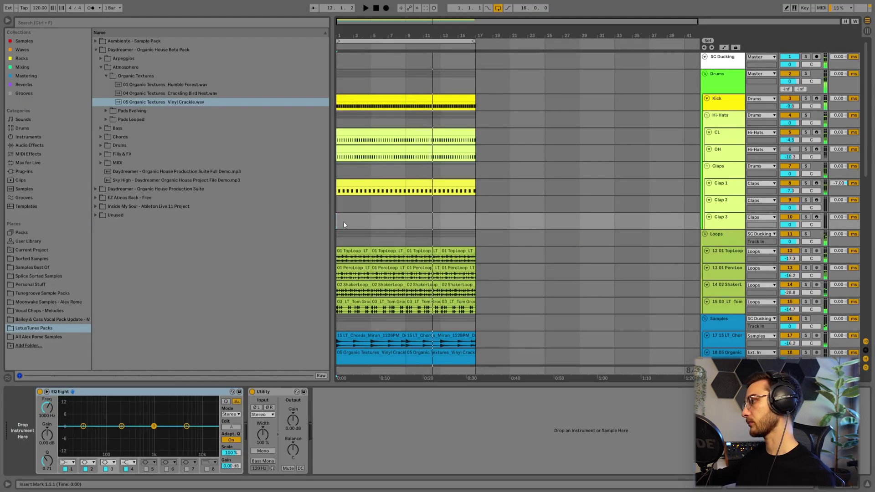
pyautogui.click(368, 182)
pyautogui.press('h')
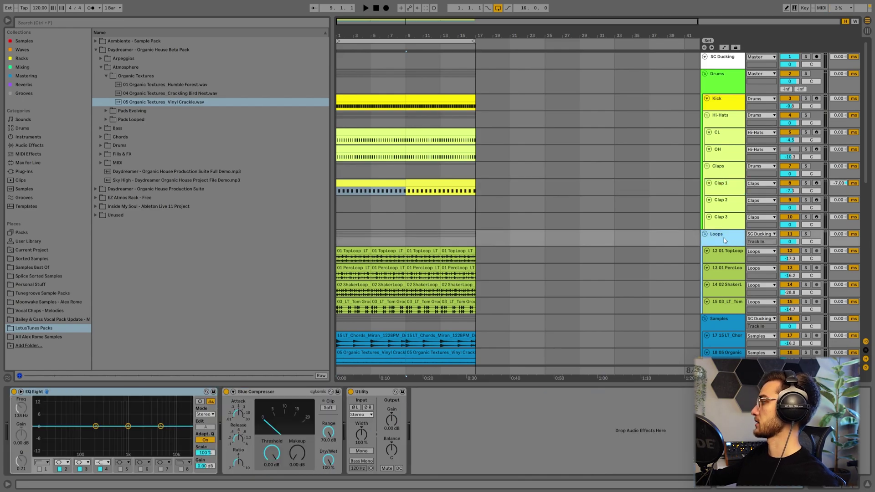
pyautogui.click(724, 107)
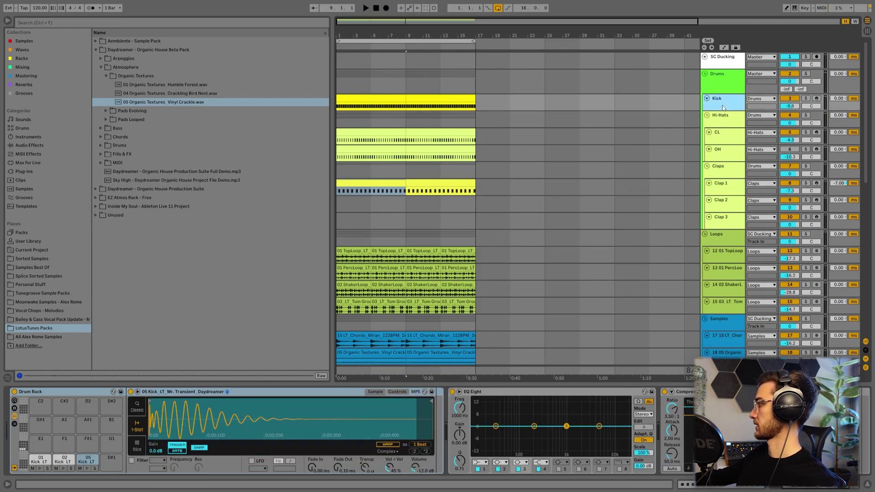
pyautogui.click(721, 177)
pyautogui.click(722, 135)
pyautogui.click(764, 77)
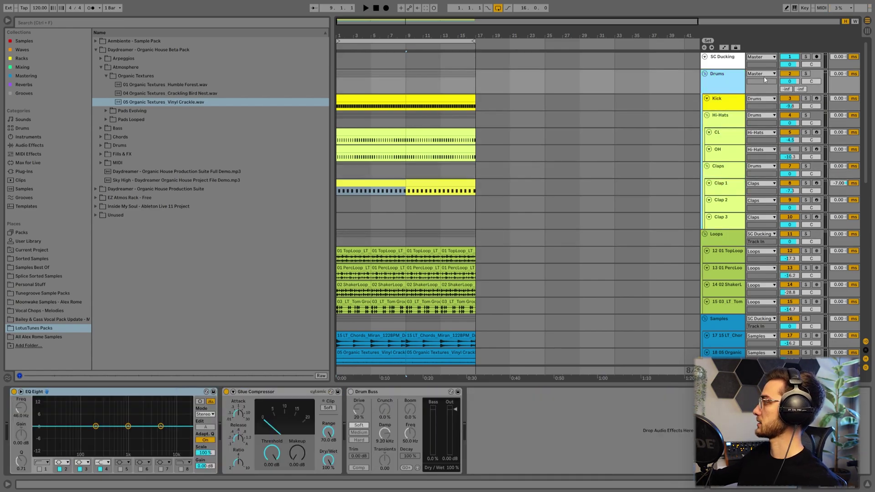
# Step: Solo the Drums group and play it from bar 1
pyautogui.click(805, 74)
pyautogui.click(344, 81)
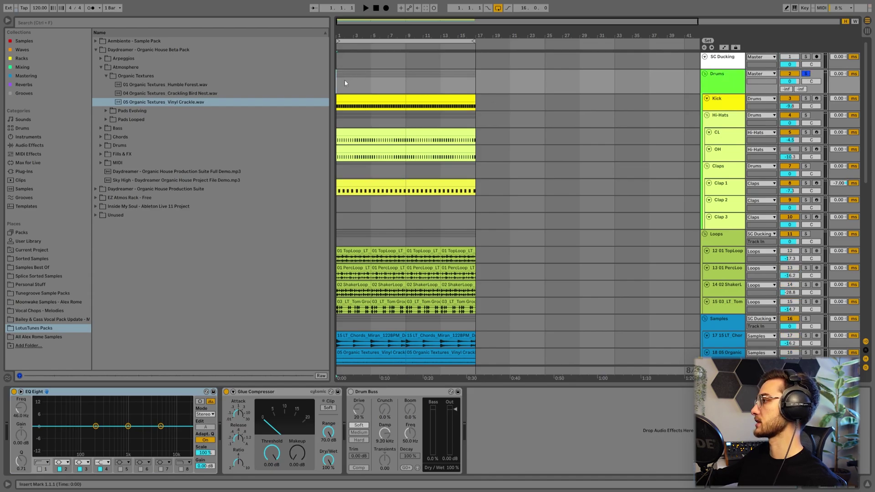
pyautogui.press('space')
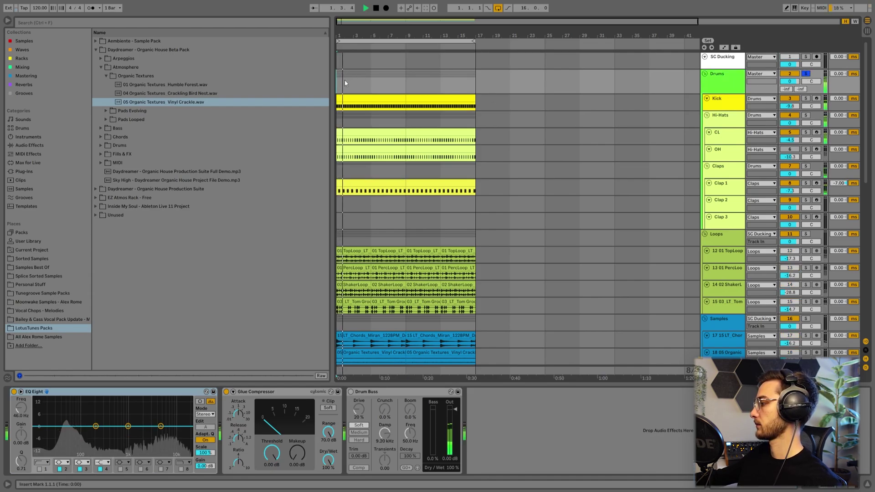
# Step: Solo the Loops and Samples groups, play them through the SC Ducking compressor without and with the Kick, and clear the solos
pyautogui.click(805, 233)
pyautogui.scroll(-2, 802, 282)
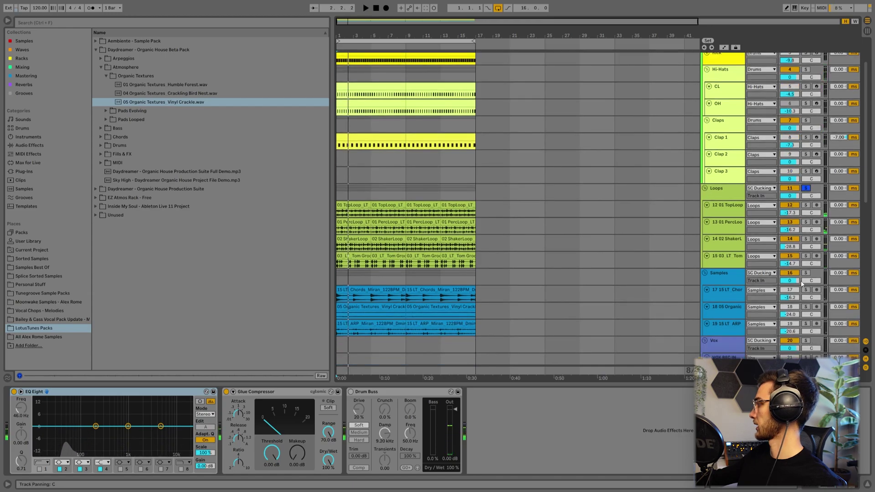
pyautogui.scroll(-4, 805, 292)
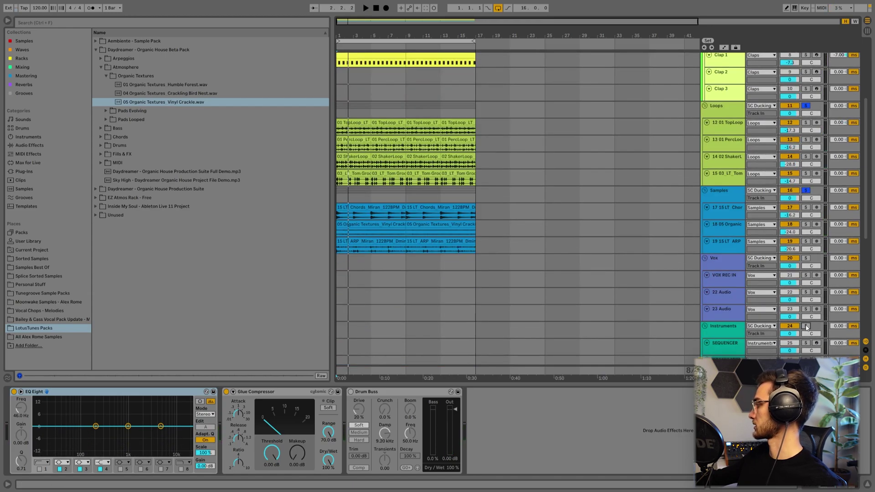
pyautogui.scroll(6, 731, 329)
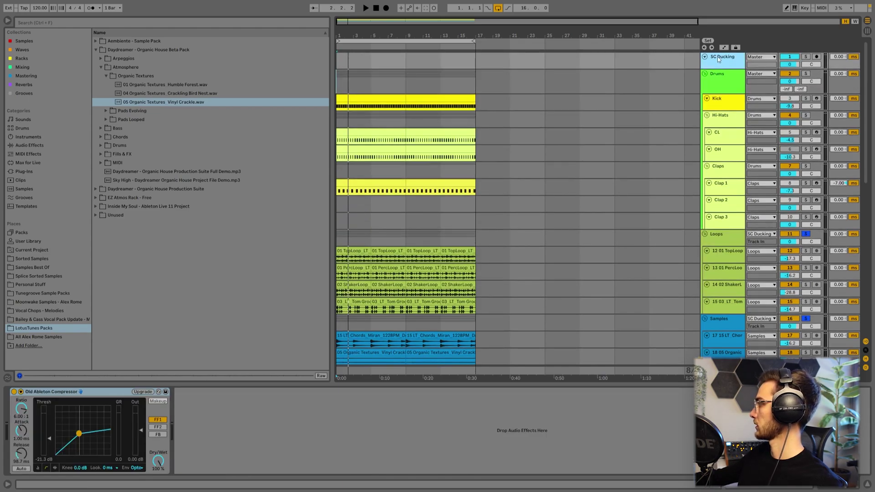
pyautogui.click(94, 394)
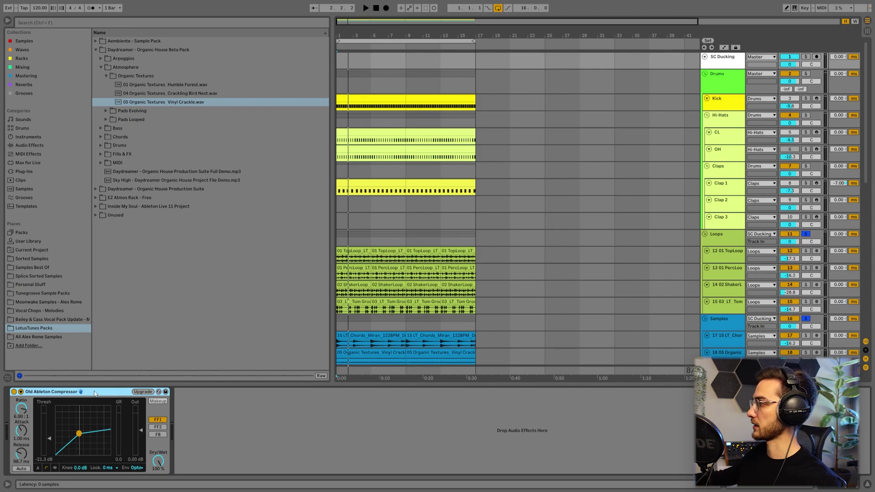
pyautogui.press('space')
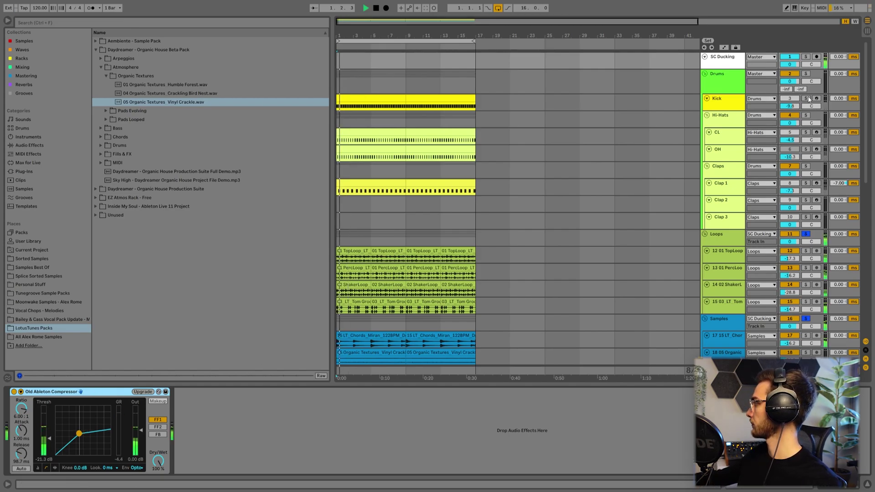
pyautogui.click(806, 99)
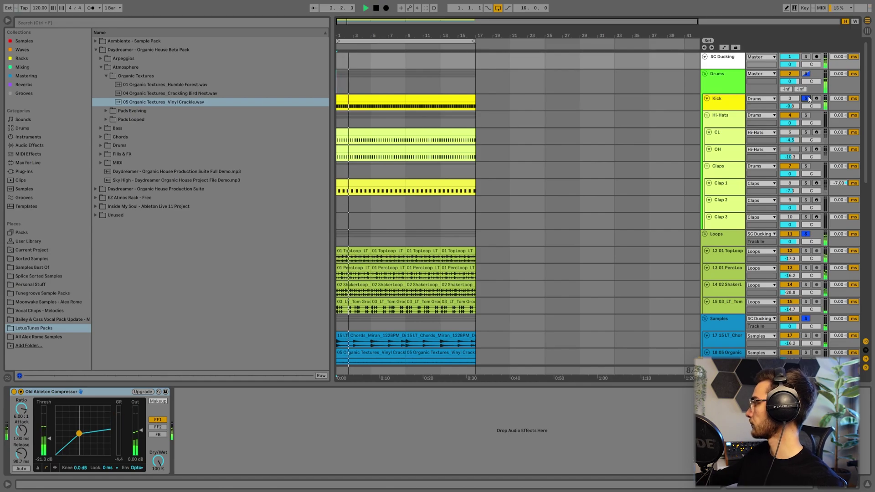
pyautogui.click(808, 98)
# Step: Lower the CL hi-hat to -11.3 dB and the OH hi-hat to -13.8 dB, and stop playback
pyautogui.scroll(-4, 406, 276)
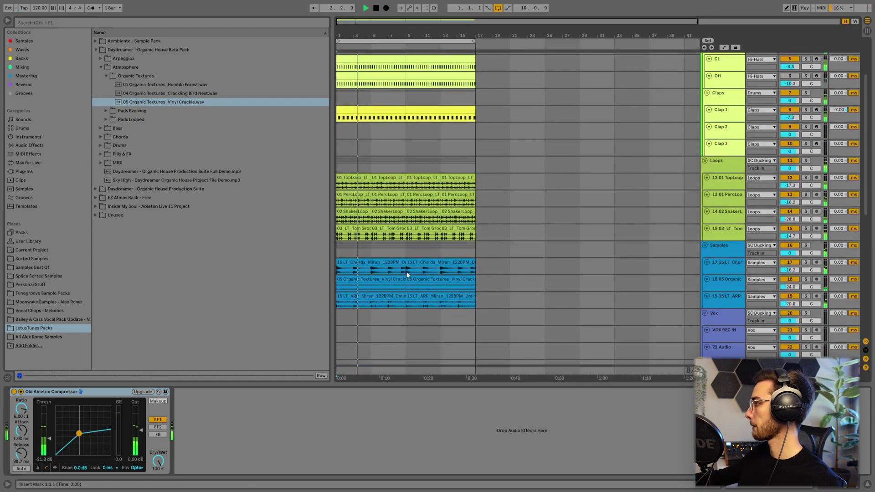
pyautogui.scroll(3, 406, 275)
pyautogui.moveTo(795, 122); pyautogui.dragTo(793, 147)
pyautogui.click(790, 131)
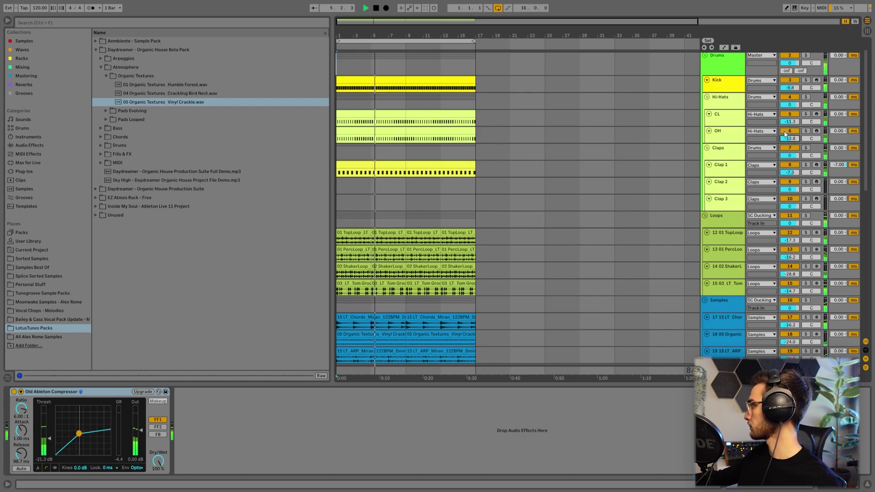
pyautogui.hotkey('ctrl', 'z')
pyautogui.press('space')
pyautogui.scroll(-4, 416, 252)
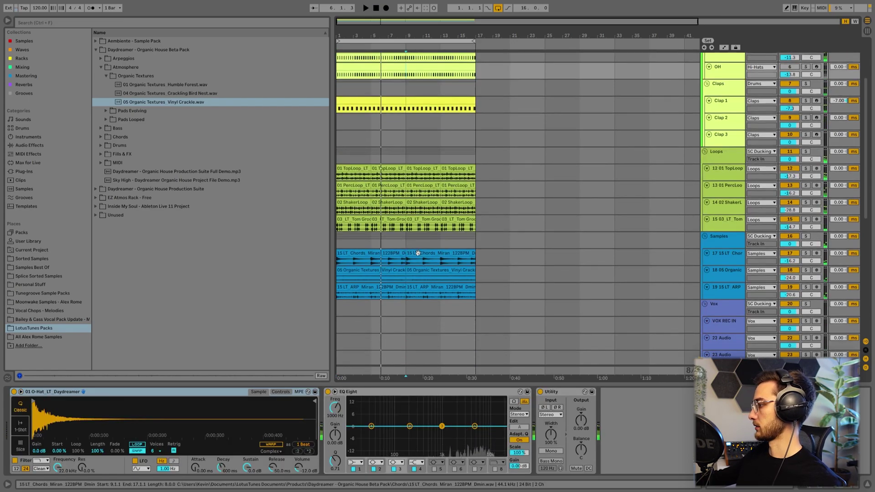
pyautogui.click(376, 227)
pyautogui.scroll(-4, 383, 237)
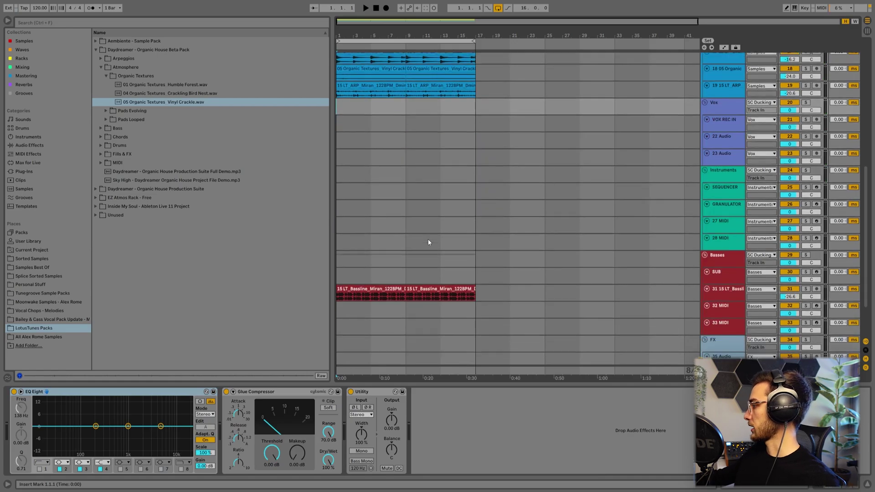
pyautogui.click(432, 266)
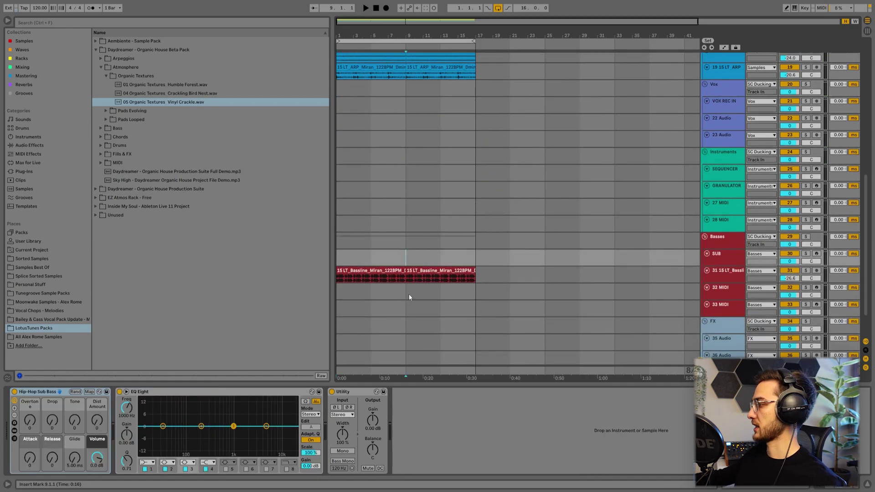
pyautogui.scroll(5, 411, 259)
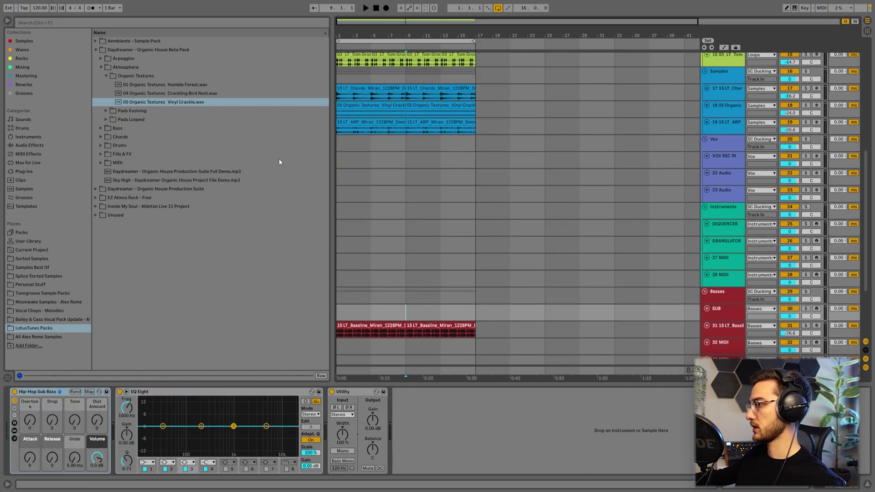
# Step: Preview the four vocal fills in the Fills & FX Vocal folder of the Daydreamer - Organic House Beta Pack
pyautogui.click(106, 76)
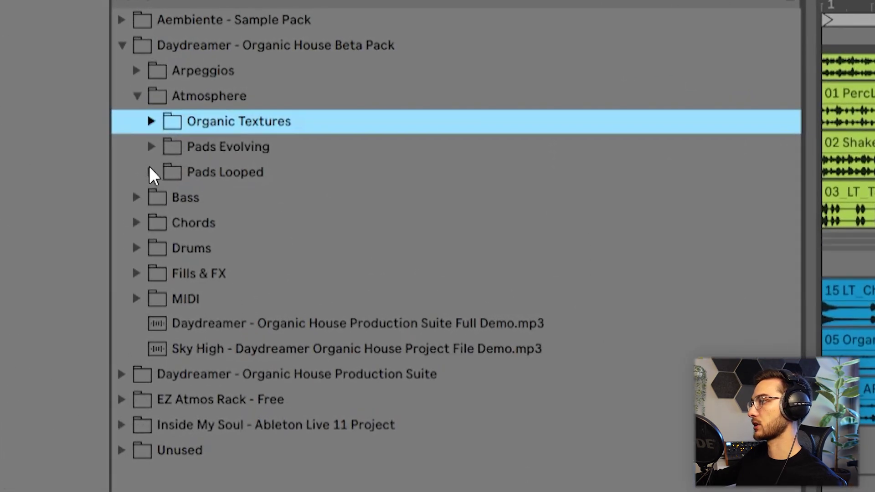
pyautogui.click(145, 271)
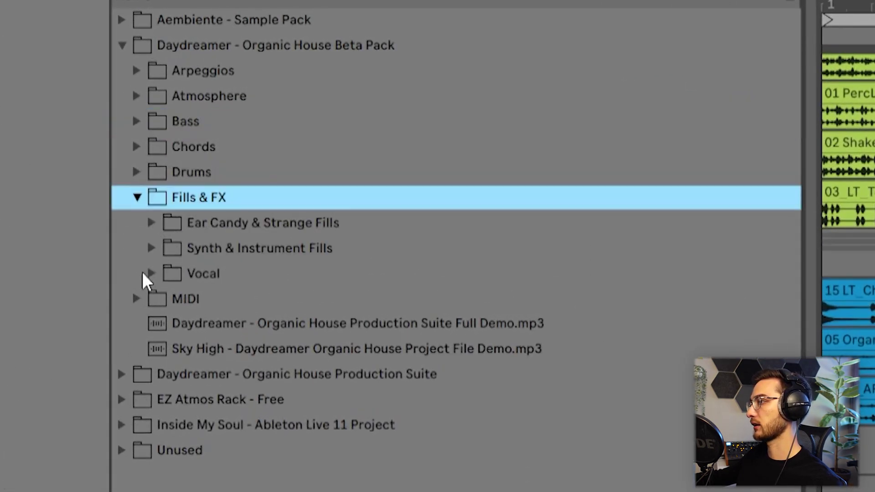
pyautogui.click(154, 274)
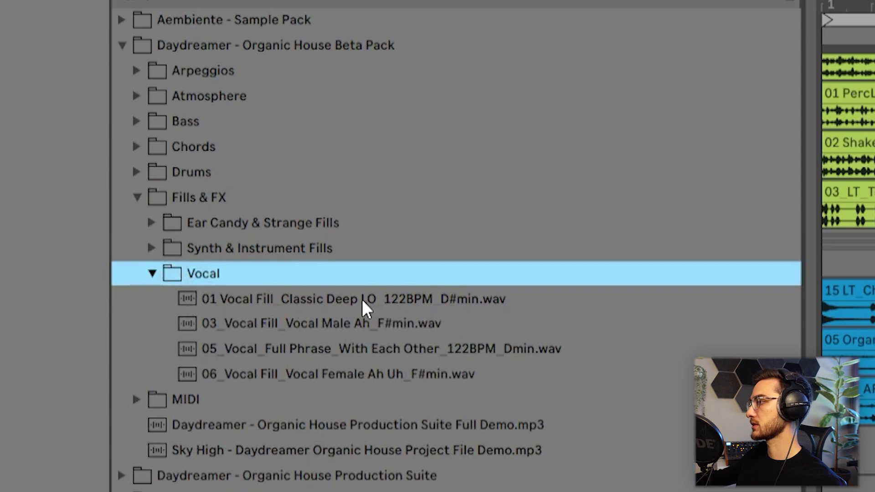
pyautogui.click(397, 301)
pyautogui.click(341, 323)
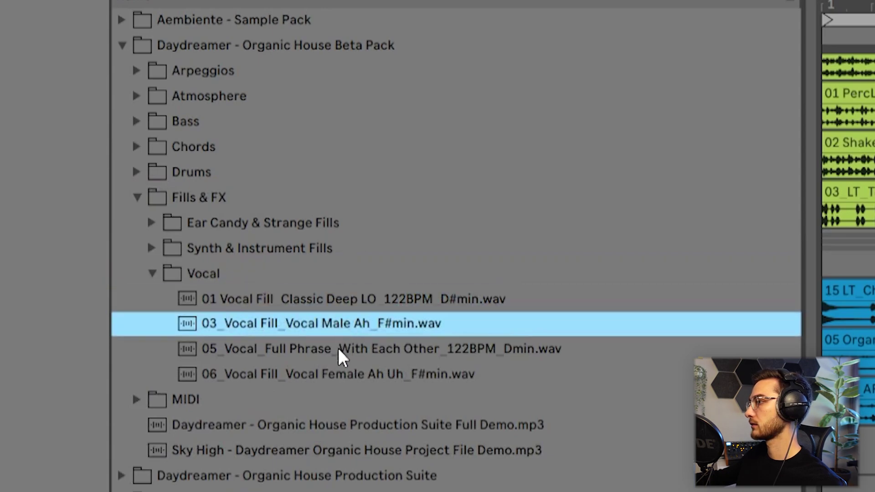
pyautogui.click(338, 349)
pyautogui.click(328, 374)
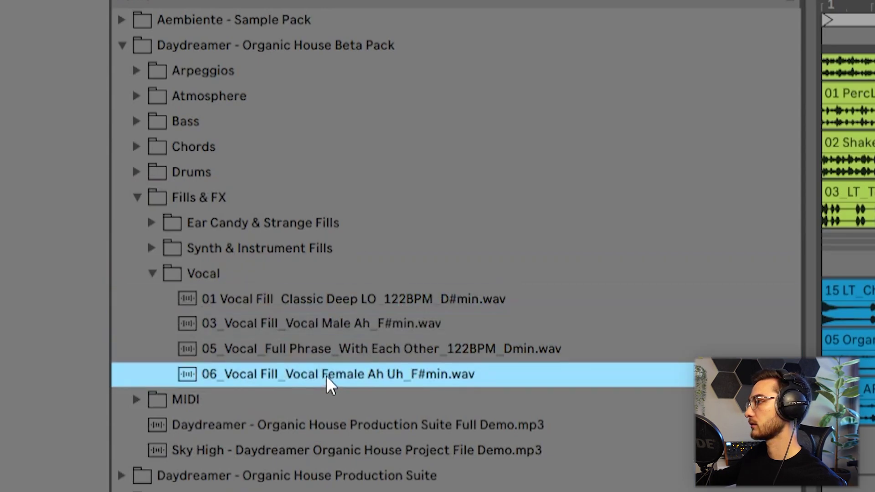
# Step: Place 06_Vocal Fill_Vocal Female Ah Uh_F#min.wav at bar 9 on the second track of the Vox group and play it
pyautogui.moveTo(451, 379); pyautogui.dragTo(384, 246)
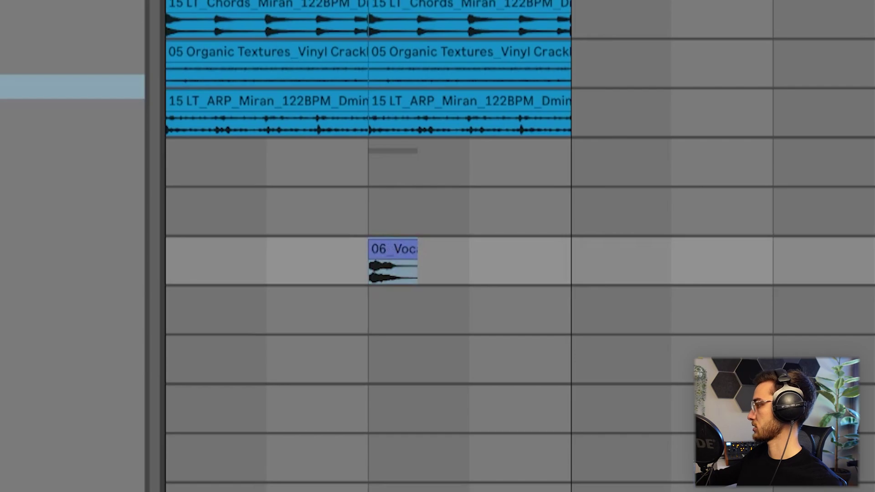
pyautogui.click(377, 245)
pyautogui.press('space')
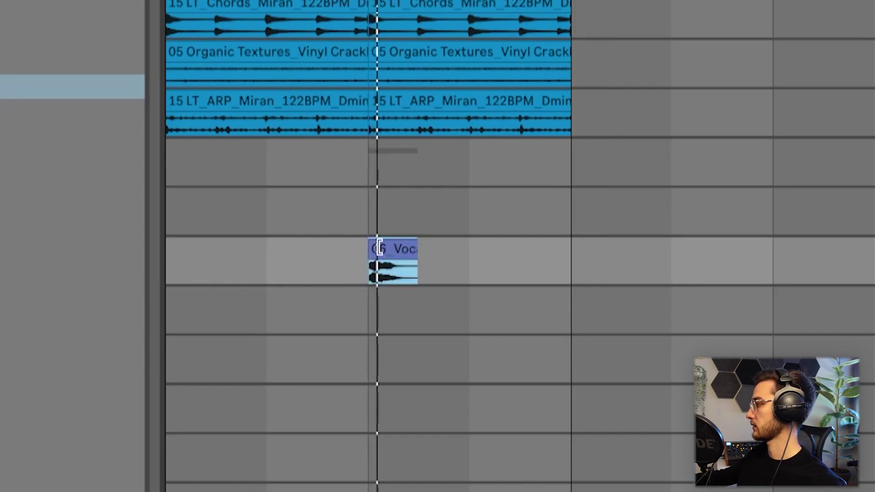
# Step: Set the vocal fill clip's warp mode to Complex Pro with an Envelope of 213
pyautogui.doubleClick(388, 245)
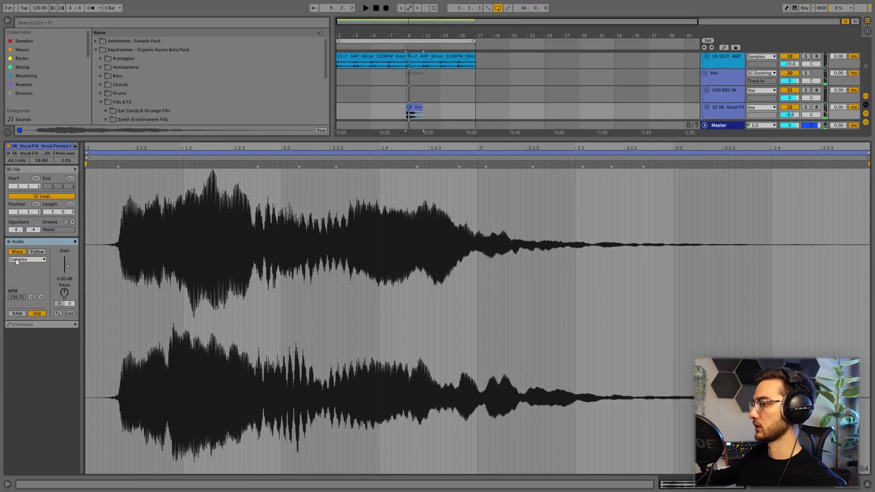
pyautogui.click(16, 260)
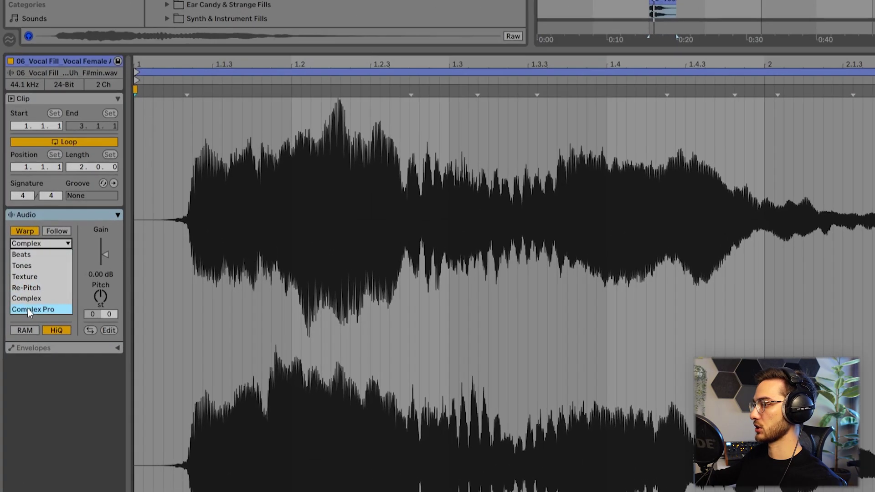
pyautogui.click(18, 301)
pyautogui.moveTo(27, 288); pyautogui.dragTo(27, 279)
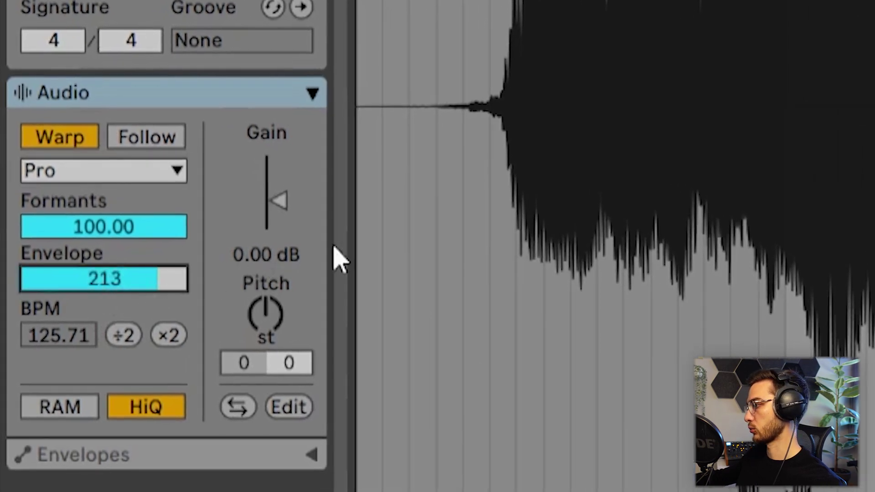
# Step: Transpose the vocal fill clip down, first to -2 and on to -4 semitones
pyautogui.click(268, 314)
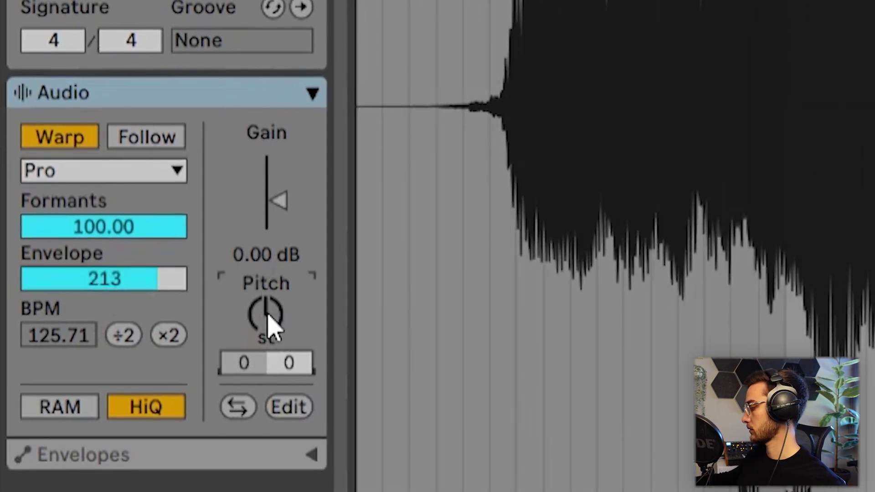
pyautogui.press('Down')
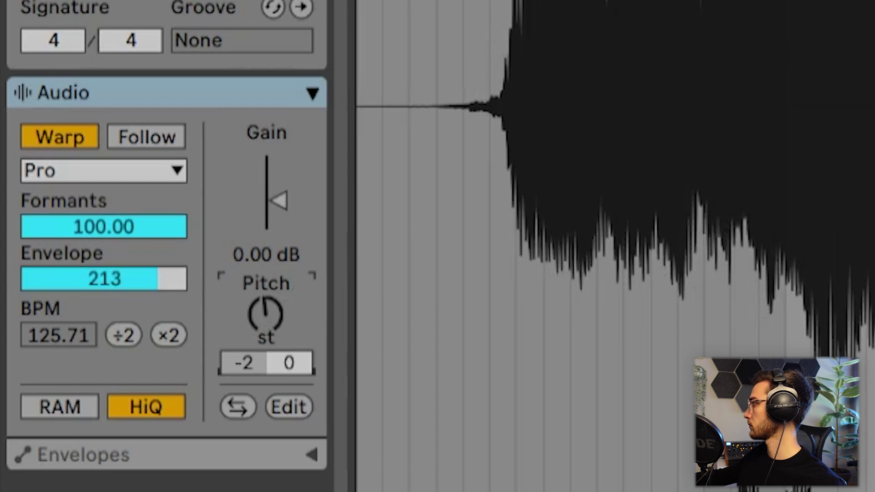
pyautogui.click(269, 320)
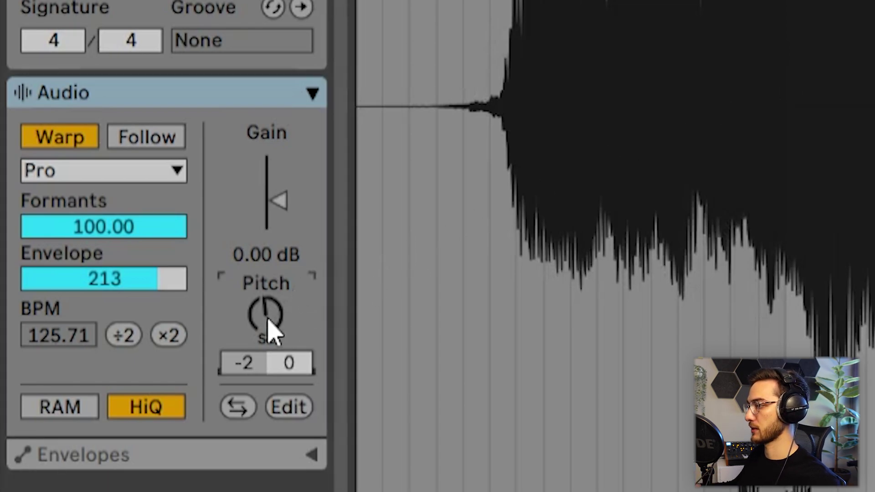
pyautogui.press('Down')
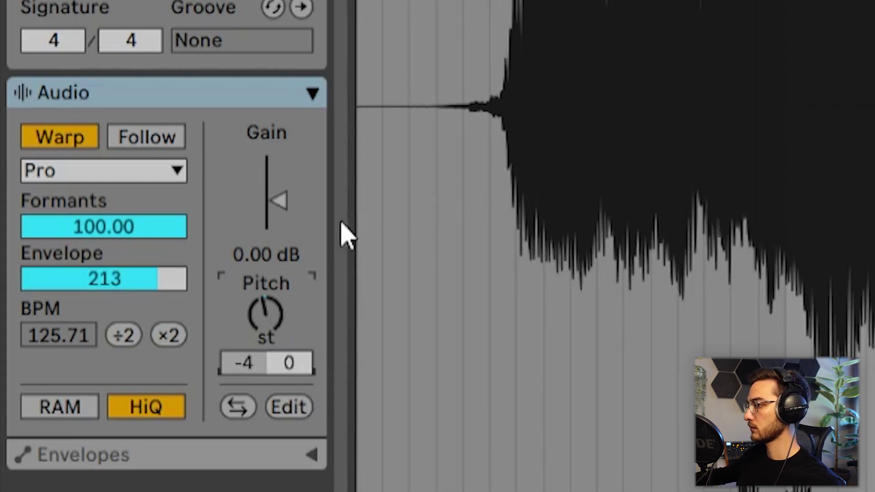
# Step: Try lower Formants and different Envelope amounts on the vocal fill, ending with Formants at 100 and Envelope at 102
pyautogui.moveTo(109, 289); pyautogui.dragTo(144, 304)
pyautogui.moveTo(111, 231); pyautogui.dragTo(111, 209)
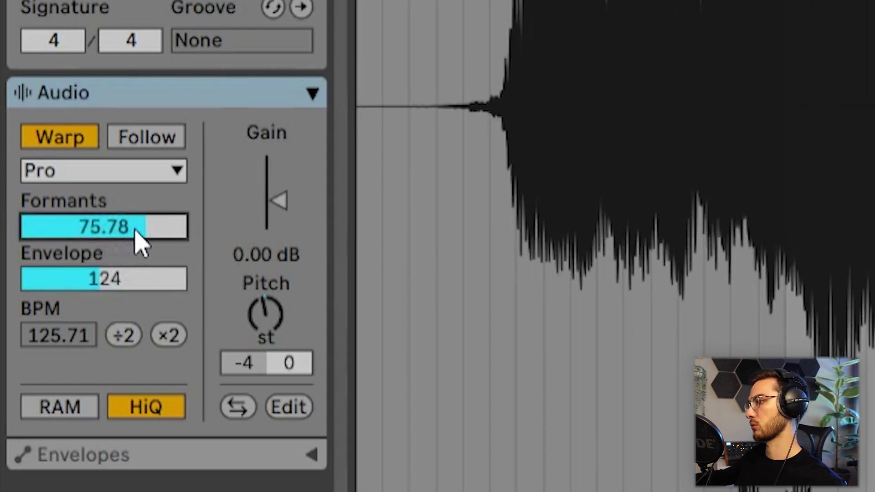
pyautogui.moveTo(156, 231); pyautogui.dragTo(156, 221)
pyautogui.moveTo(125, 284); pyautogui.dragTo(152, 214)
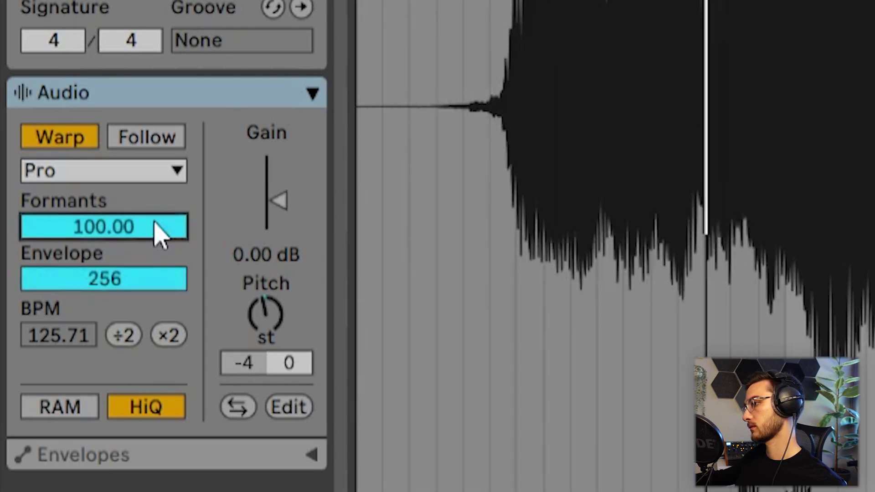
pyautogui.moveTo(129, 285)
pyautogui.mouseDown()
pyautogui.moveTo(130, 299)
pyautogui.moveTo(130, 287)
pyautogui.mouseUp()
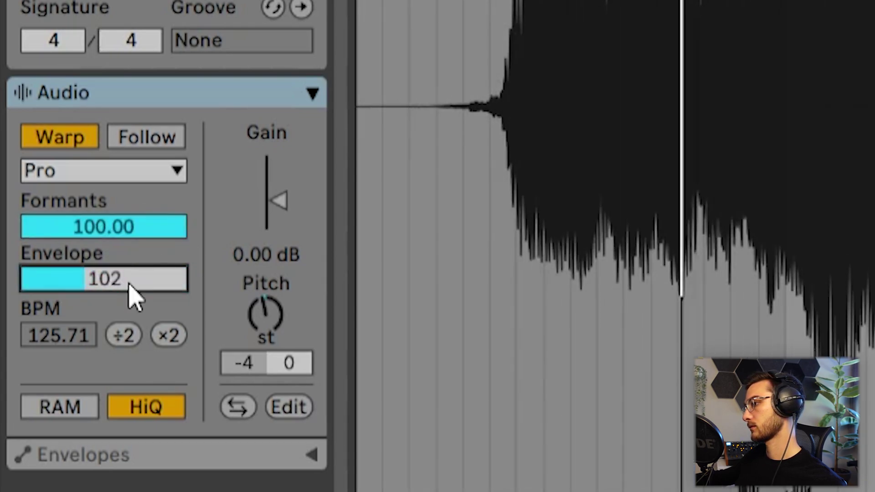
# Step: Transpose the vocal fill clip to +8 semitones and reverse it
pyautogui.click(285, 329)
pyautogui.moveTo(285, 329); pyautogui.dragTo(285, 314)
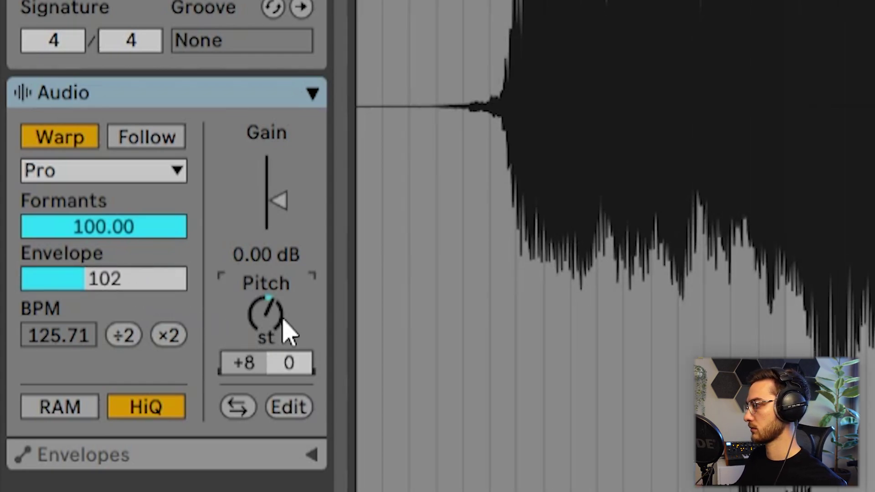
pyautogui.moveTo(114, 279)
pyautogui.mouseDown()
pyautogui.moveTo(114, 255)
pyautogui.moveTo(120, 279)
pyautogui.mouseUp()
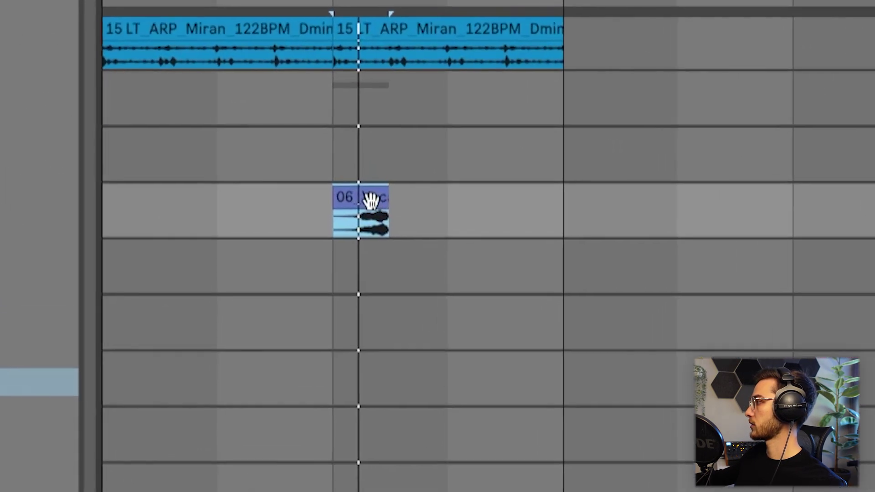
# Step: Move the reversed vocal fill to bar 7 so it ends at bar 9, and lower its track to -17.7 dB
pyautogui.moveTo(413, 115); pyautogui.dragTo(395, 121)
pyautogui.moveTo(308, 207)
pyautogui.mouseDown()
pyautogui.moveTo(303, 200)
pyautogui.moveTo(318, 204)
pyautogui.mouseUp()
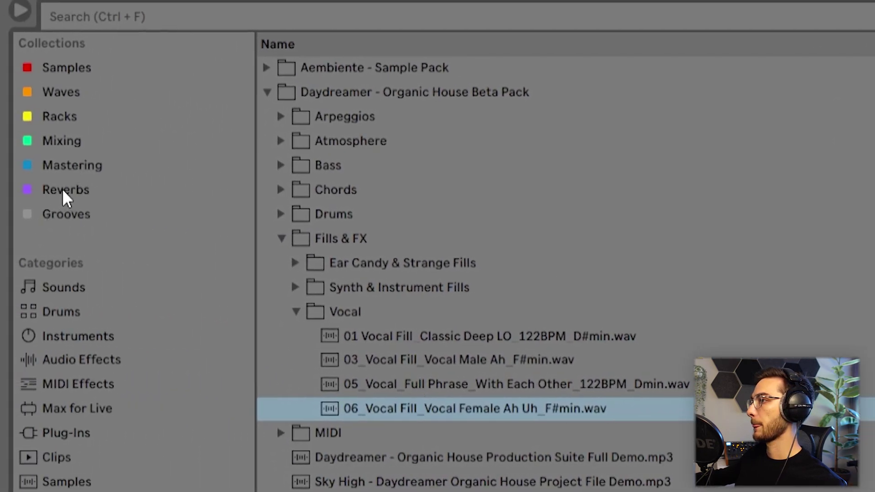
# Step: Search the audio effects for echo and add the Echo device to the vocal fill track
pyautogui.click(62, 188)
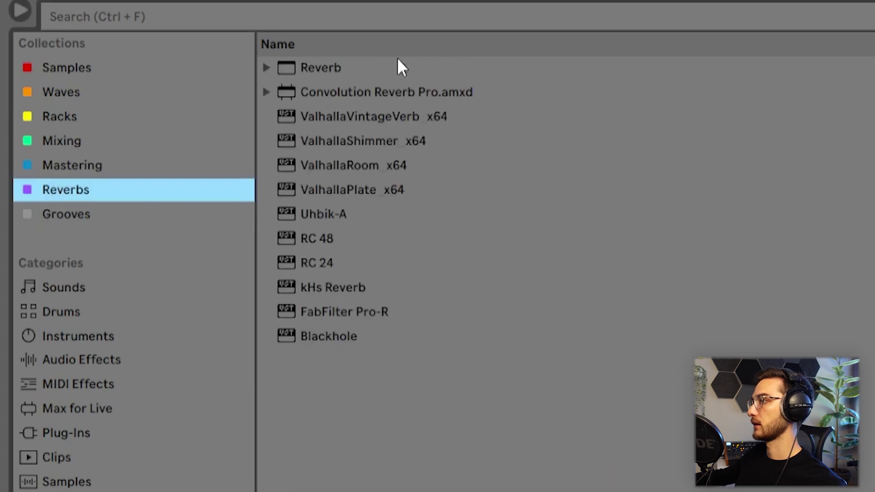
pyautogui.click(205, 16)
pyautogui.write('echo')
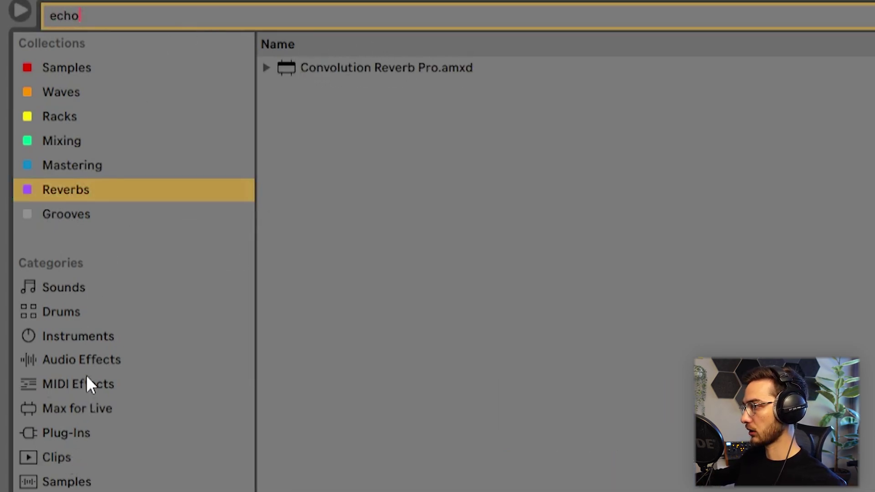
pyautogui.click(88, 361)
pyautogui.click(267, 116)
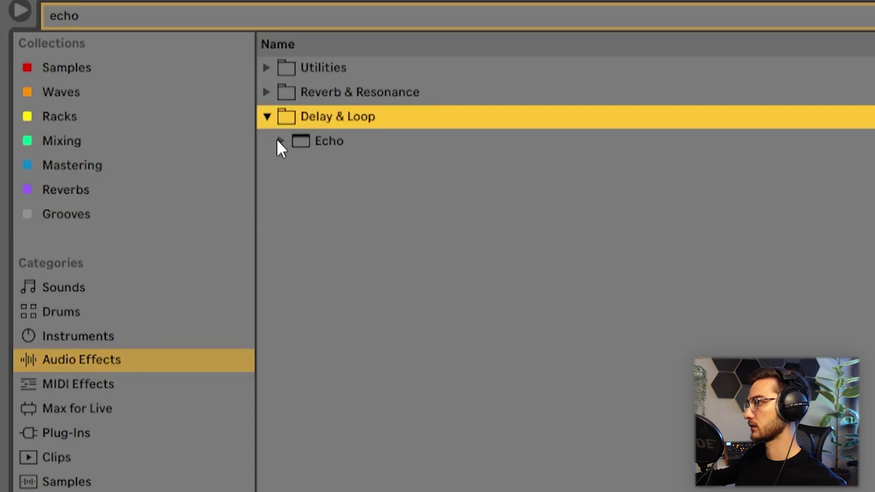
pyautogui.click(308, 143)
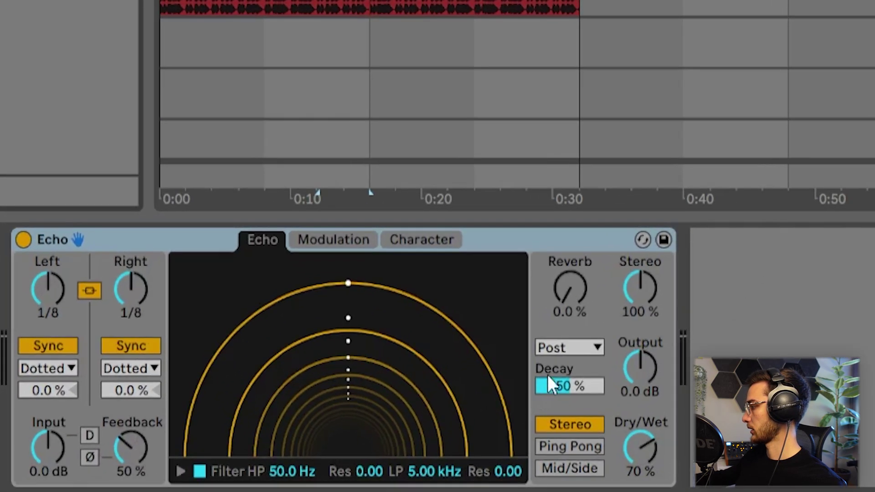
# Step: Set Echo's Reverb to 68% and Decay to 88%, switch it to Ping Pong mode and play the vocal fill
pyautogui.moveTo(472, 407); pyautogui.dragTo(472, 392)
pyautogui.moveTo(572, 385); pyautogui.dragTo(572, 360)
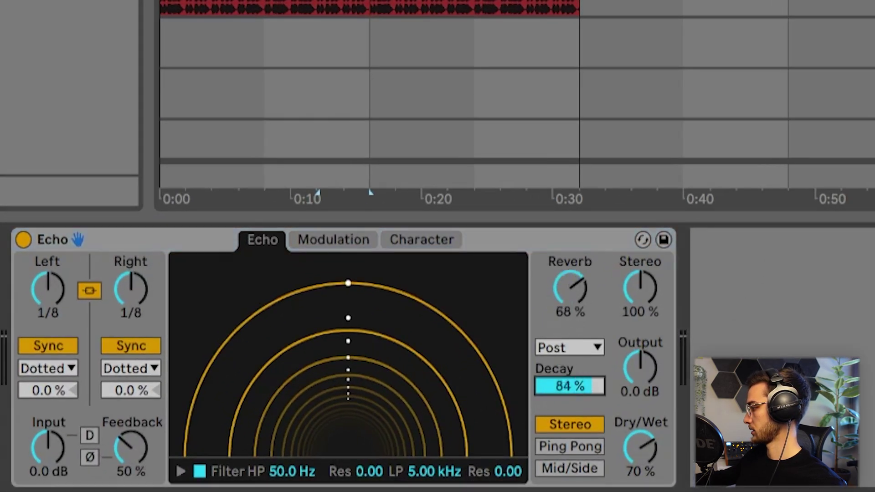
pyautogui.click(584, 455)
pyautogui.press('space')
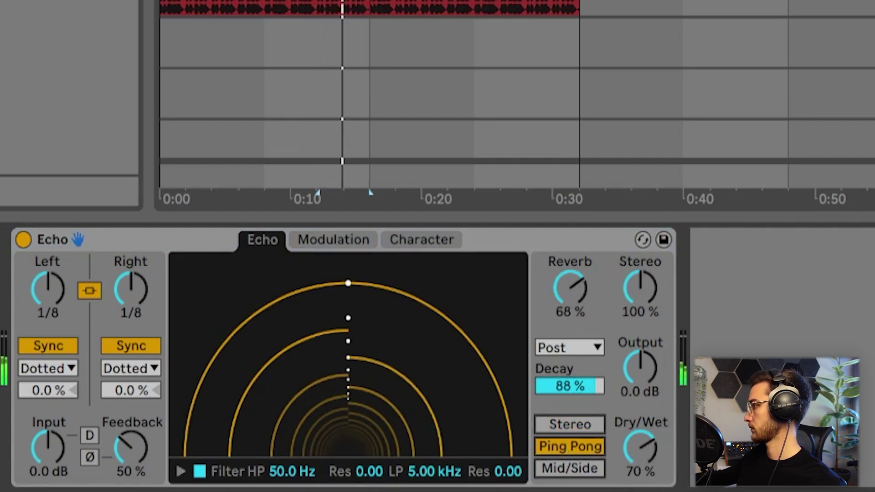
# Step: Play the arrangement from bar 1 and clear the browser search
pyautogui.scroll(3, 517, 94)
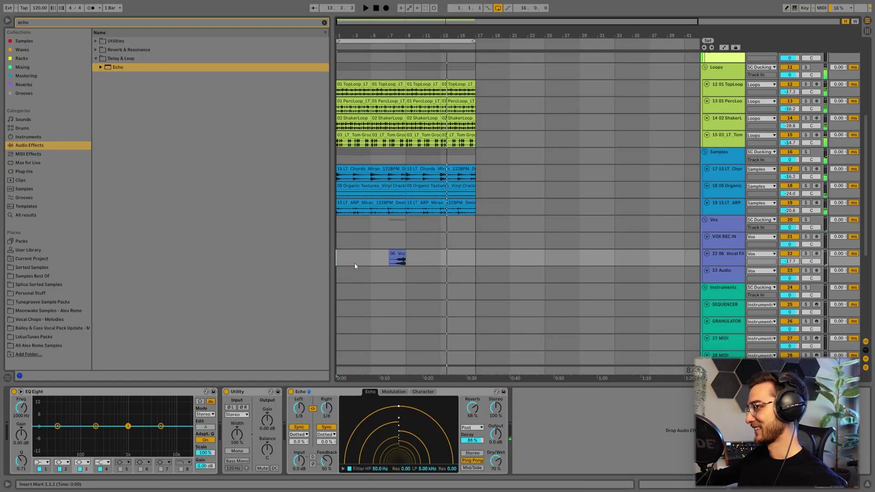
pyautogui.press('space')
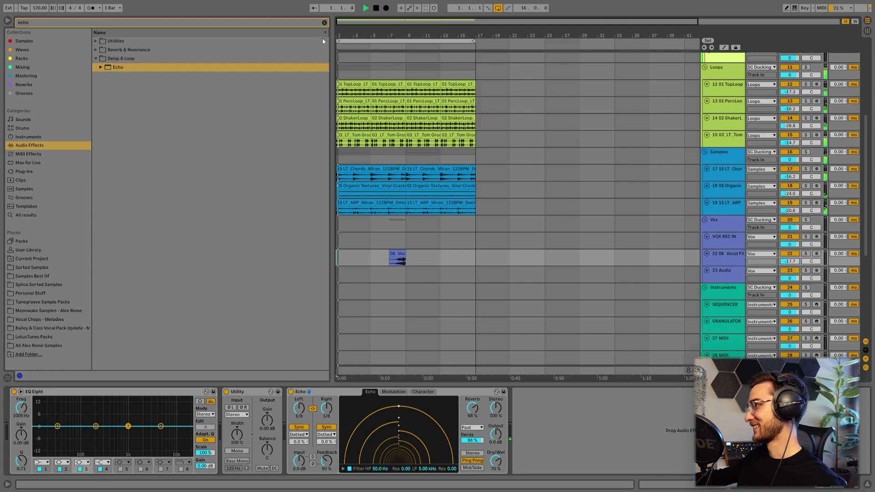
pyautogui.click(325, 22)
# Step: Lower the 05 Organic Textures vinyl crackle track to -28.8 dB while the arrangement plays
pyautogui.scroll(3, 389, 210)
pyautogui.click(387, 221)
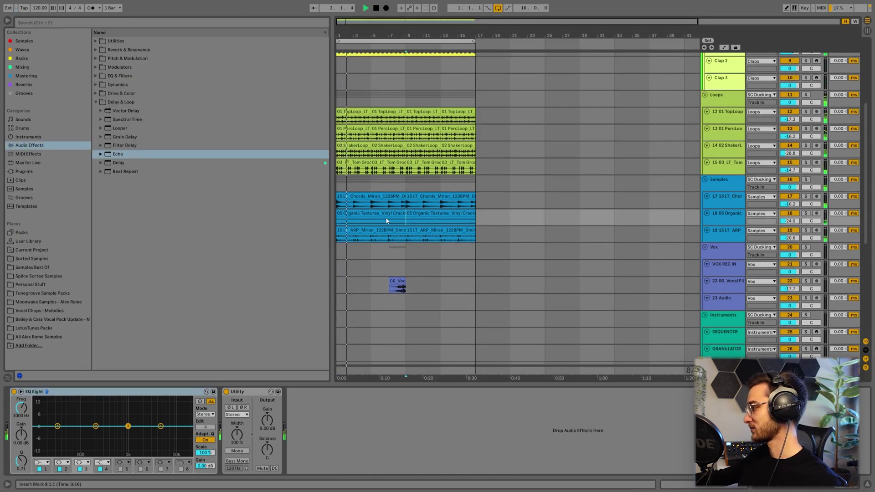
pyautogui.scroll(3, 400, 303)
pyautogui.moveTo(788, 258); pyautogui.dragTo(789, 269)
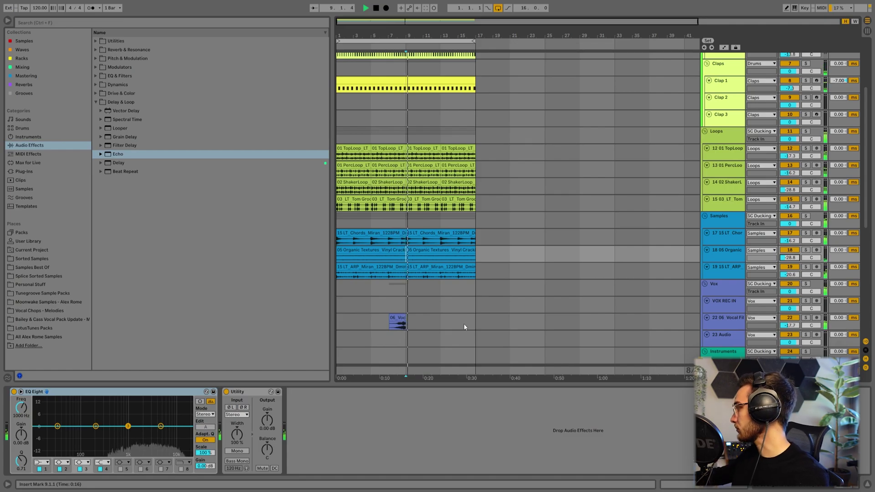
# Step: Deactivate the 15 LT_Bassline track and play briefly from bar 1 without it
pyautogui.scroll(-3, 421, 326)
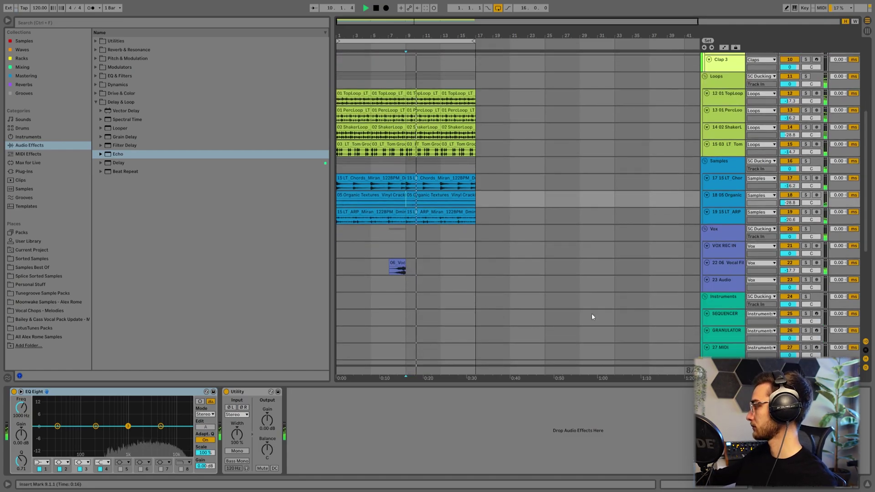
pyautogui.scroll(-8, 614, 309)
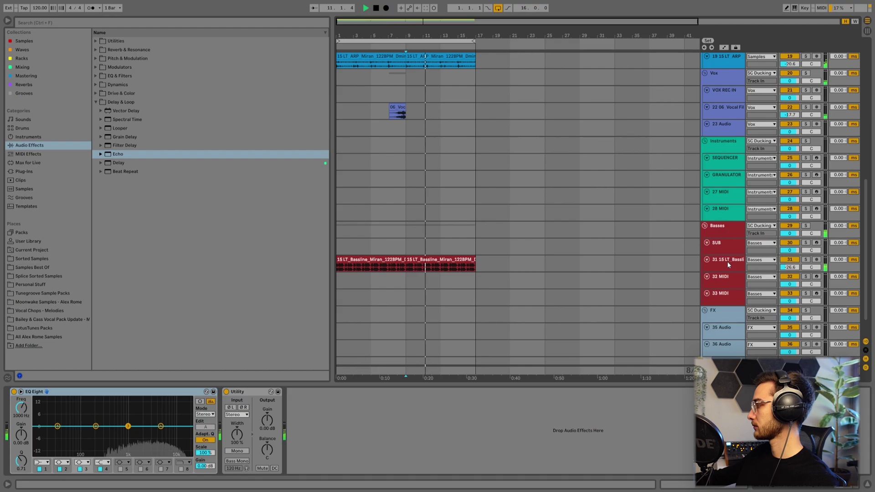
pyautogui.click(727, 262)
pyautogui.click(340, 253)
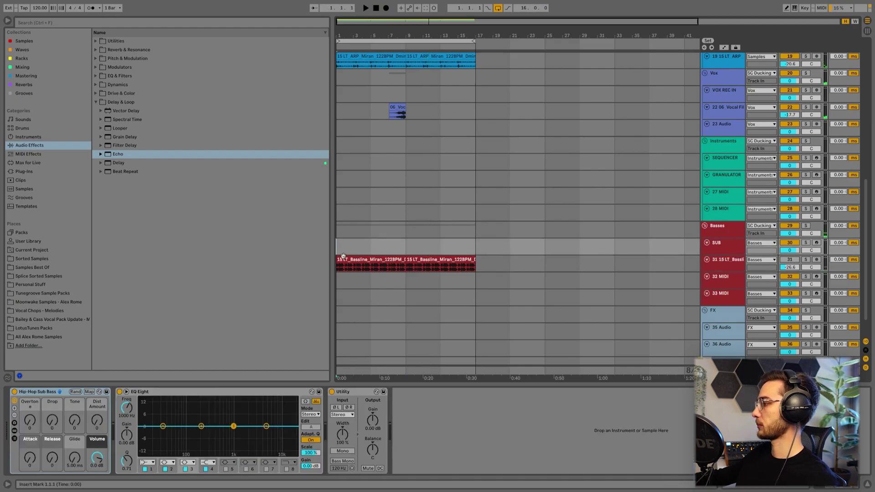
pyautogui.click(343, 258)
pyautogui.press('space')
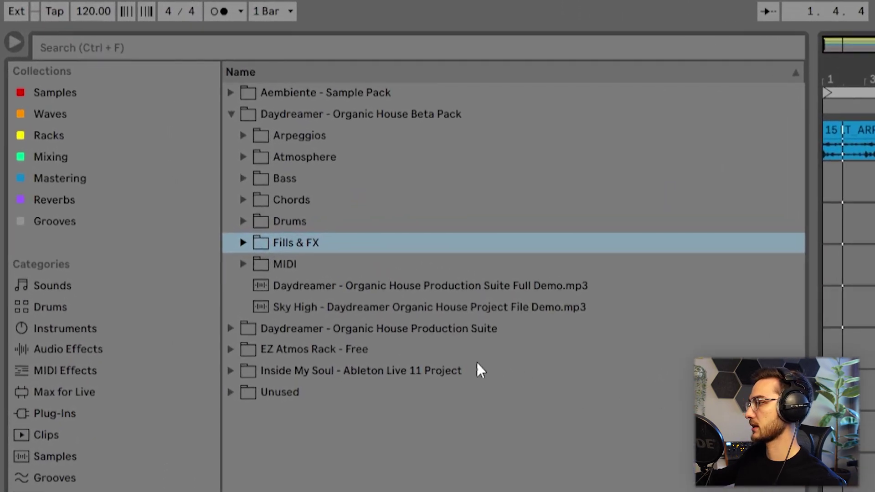
# Step: Open the beta pack's Bass Sub Grooves folder and audition the 16, 17 and 18 Sub Groove samples
pyautogui.click(243, 179)
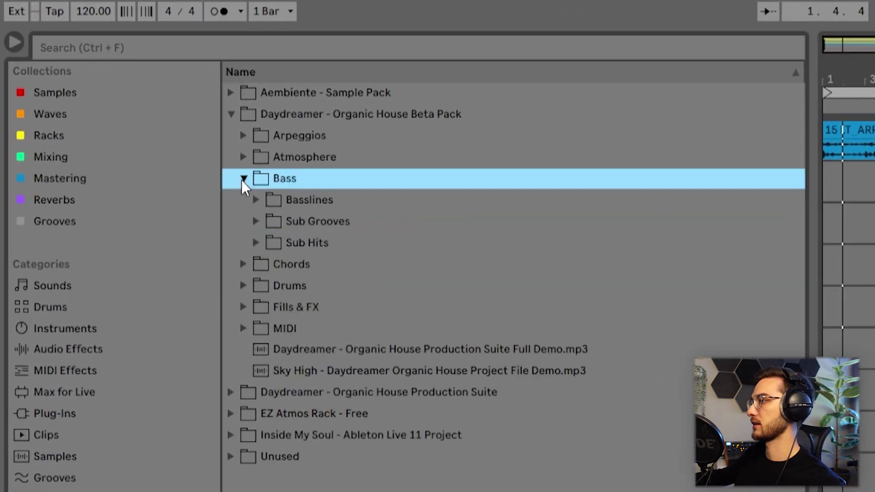
pyautogui.click(255, 222)
pyautogui.click(333, 309)
pyautogui.click(362, 324)
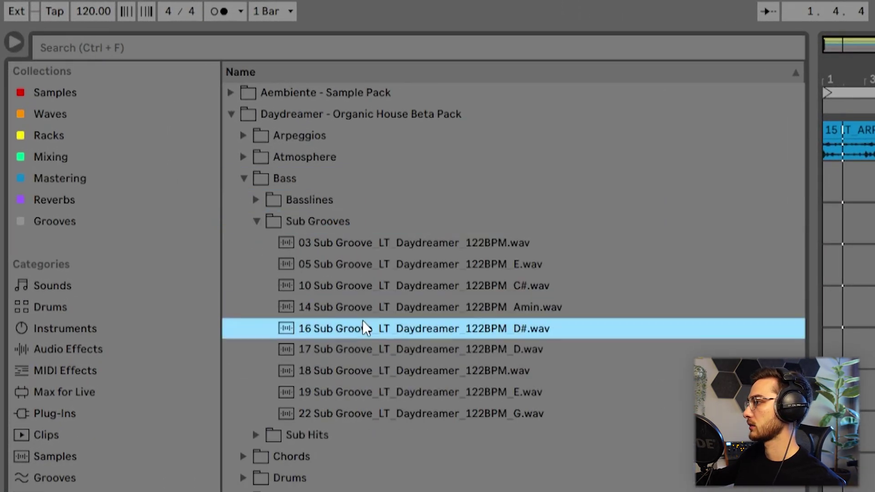
pyautogui.click(408, 350)
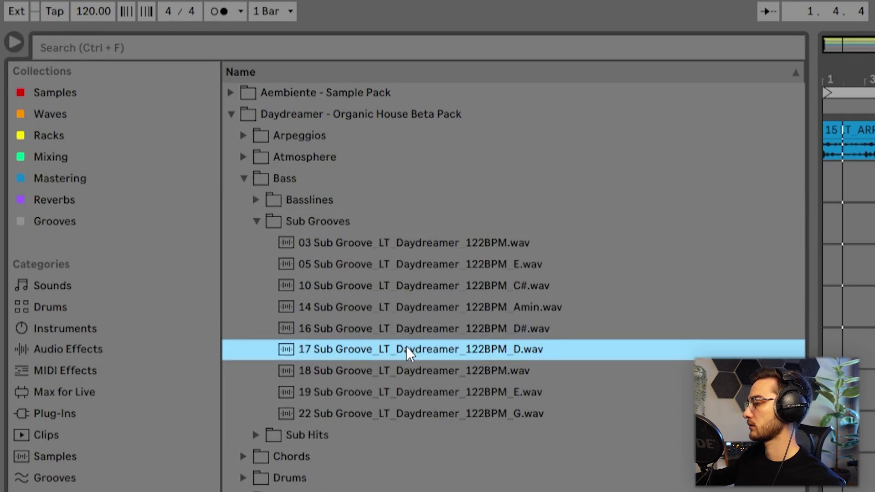
pyautogui.click(520, 377)
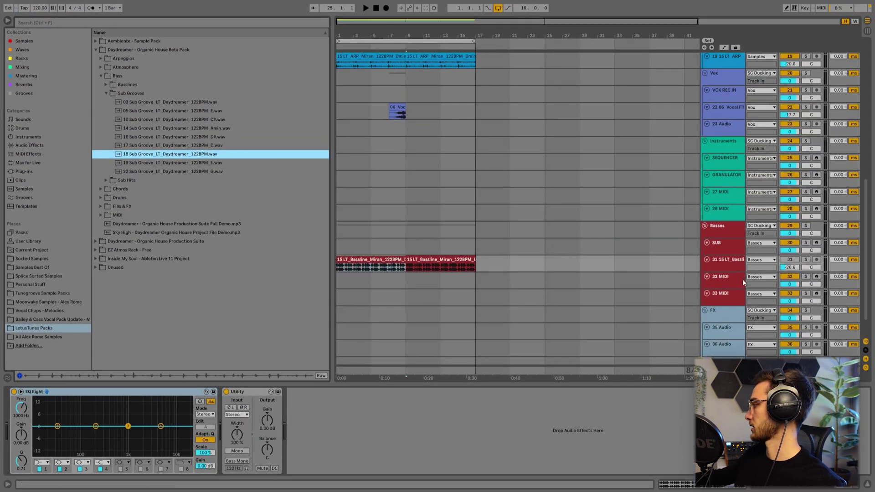
# Step: Add an audio track below 15 LT_Bassline, place 18 Sub Groove at bar 1 and repeat it to bar 17
pyautogui.click(727, 269)
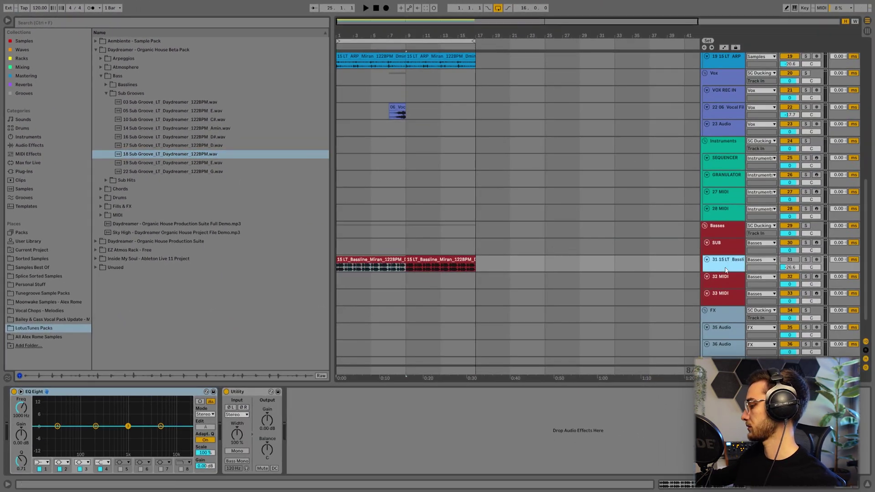
pyautogui.hotkey('ctrl', 't')
pyautogui.click(706, 277)
pyautogui.moveTo(118, 154); pyautogui.dragTo(340, 292)
pyautogui.hotkey('ctrl', 'd')
pyautogui.hotkey('ctrl', 'd')
pyautogui.hotkey('ctrl', 'd')
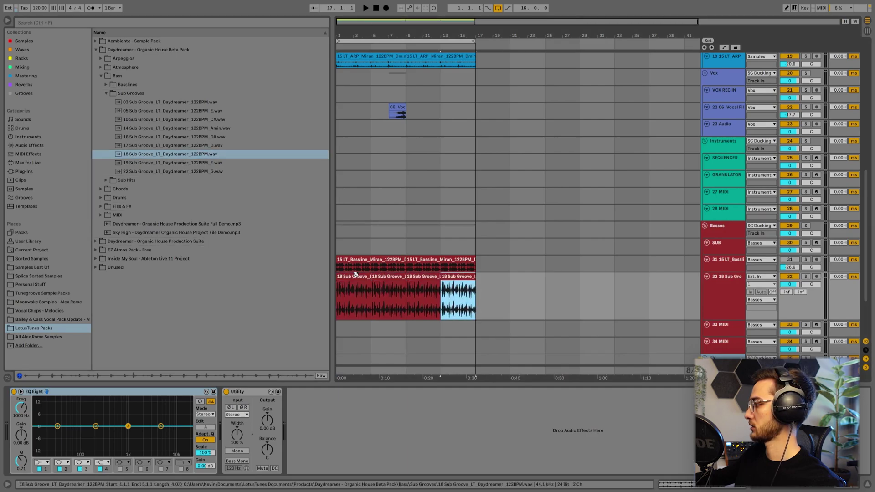
# Step: Lower the new 18 Sub Groove track to -9.5 dB while playing it with the arrangement
pyautogui.press('space')
pyautogui.moveTo(794, 282); pyautogui.dragTo(795, 281)
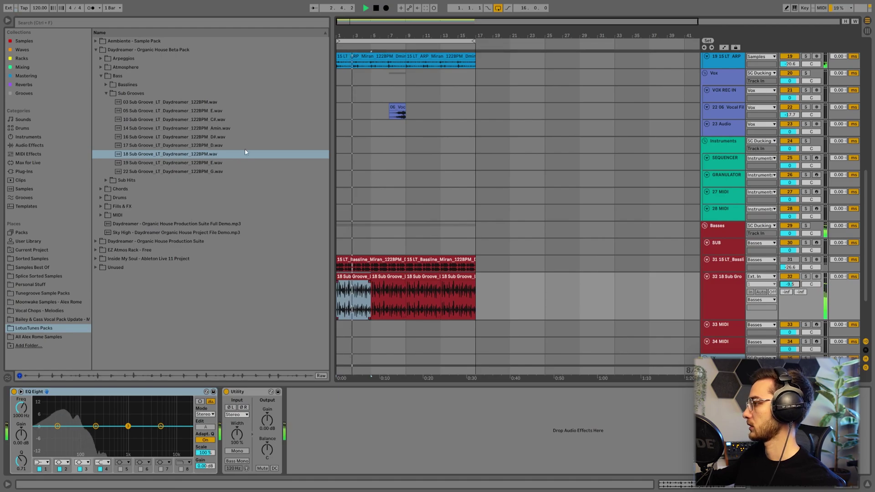
pyautogui.press('space')
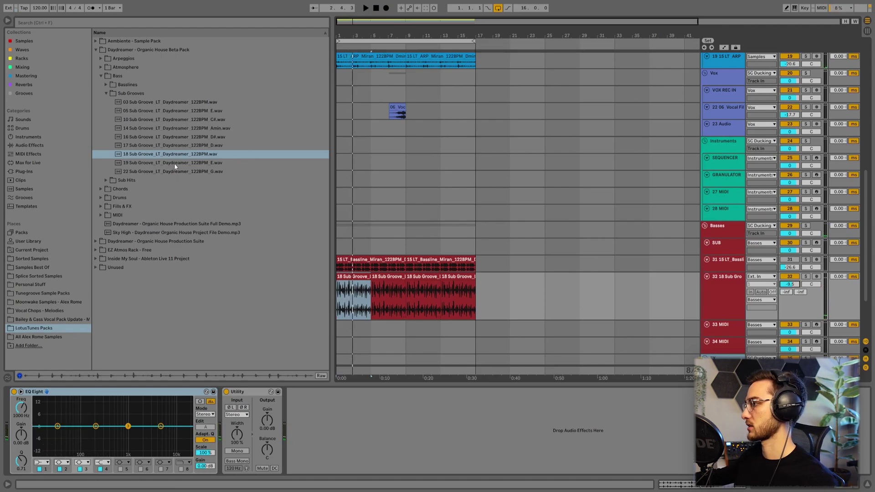
# Step: Place the 16 Sub Groove D# sample over the first eight bars of the sub groove track and play briefly
pyautogui.moveTo(190, 138); pyautogui.dragTo(349, 283)
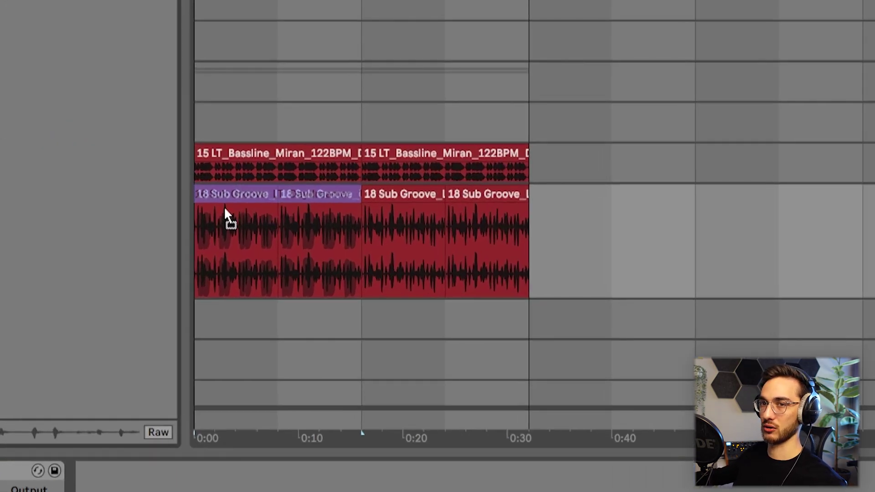
pyautogui.moveTo(225, 209); pyautogui.dragTo(224, 209)
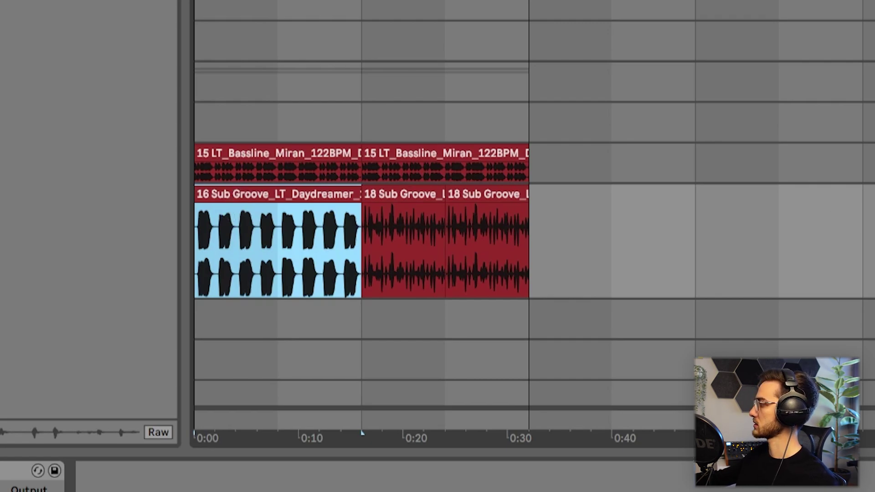
pyautogui.click(275, 156)
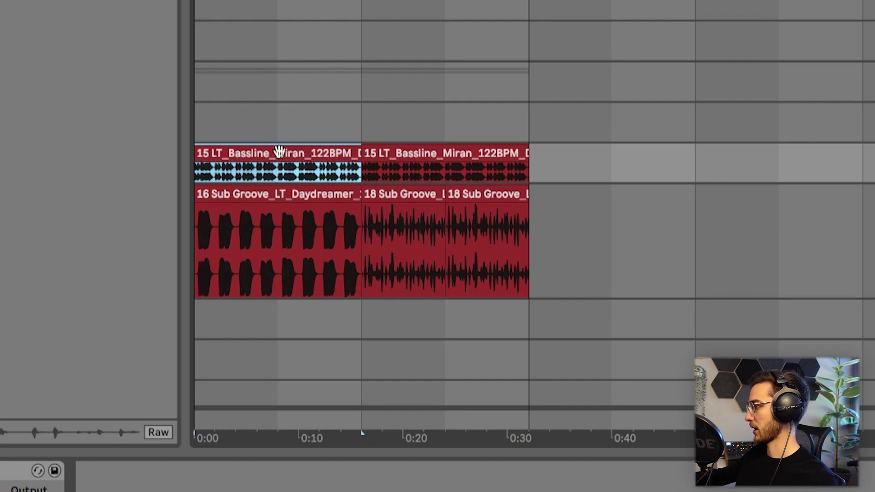
pyautogui.press('space')
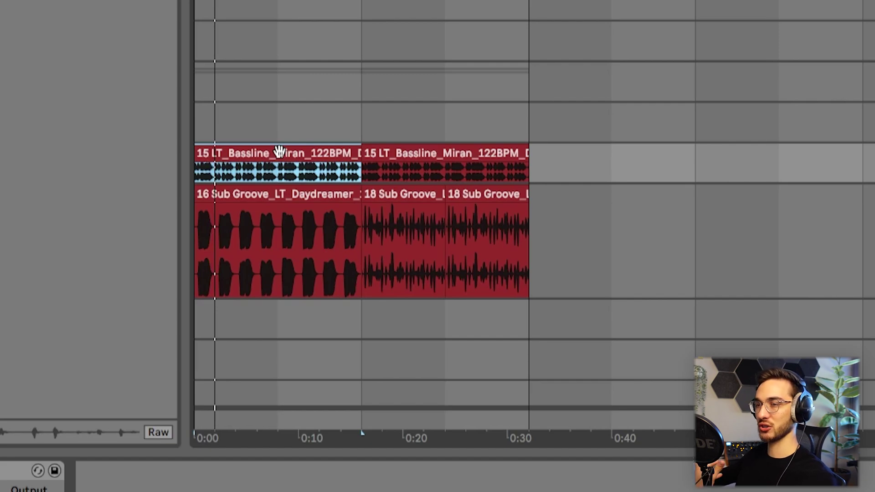
# Step: Open the 16 Sub Groove D# clip and transpose it to -1 semitone during playback
pyautogui.click(294, 188)
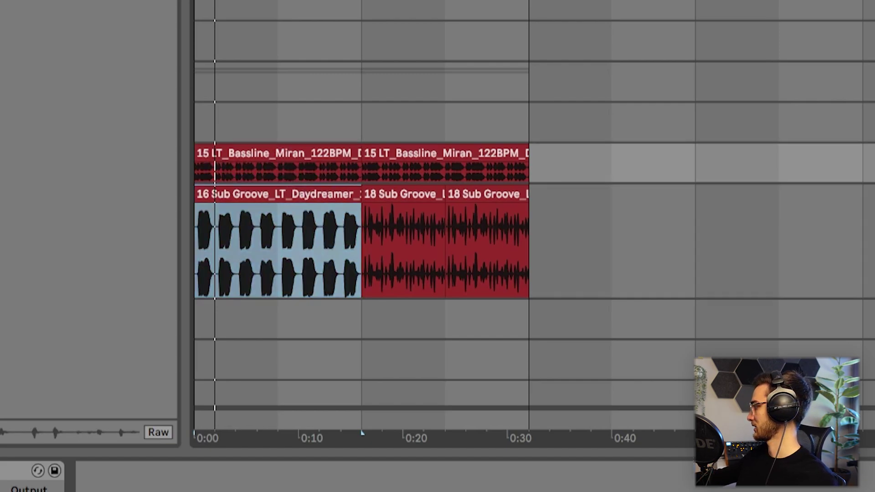
pyautogui.press('Down')
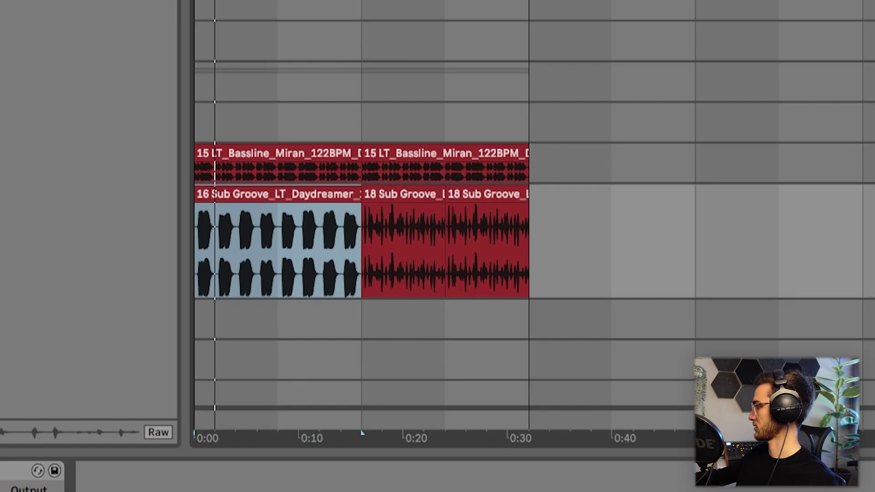
pyautogui.click(278, 197)
pyautogui.scroll(4, 284, 206)
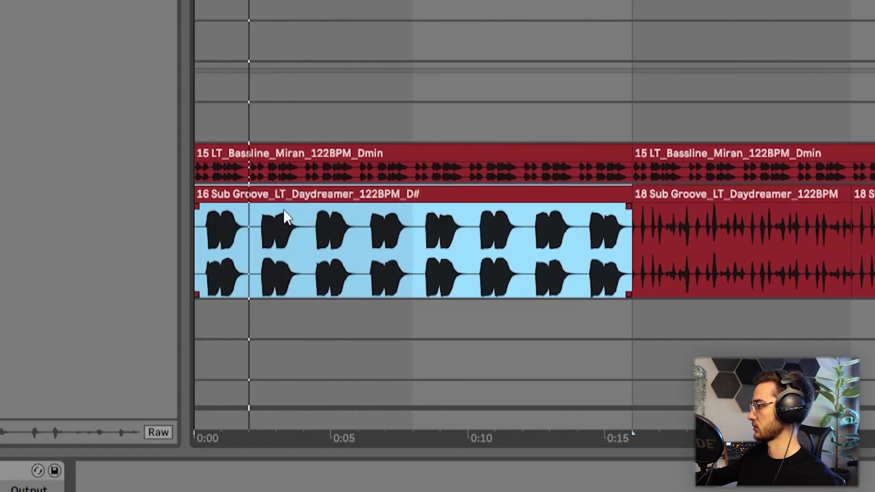
pyautogui.press('space')
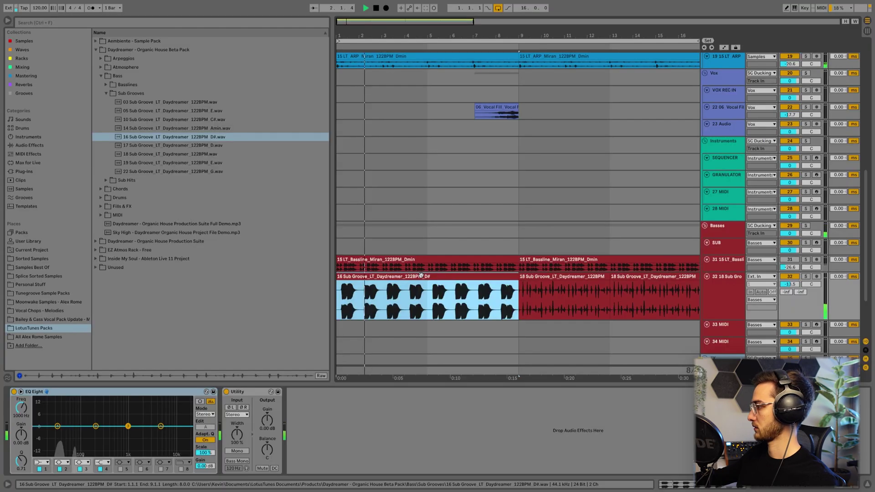
pyautogui.doubleClick(389, 194)
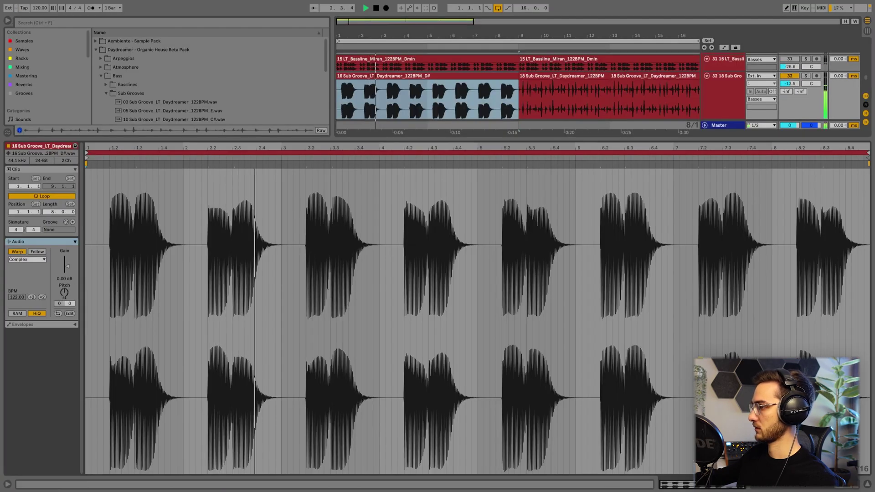
pyautogui.moveTo(64, 292); pyautogui.dragTo(65, 295)
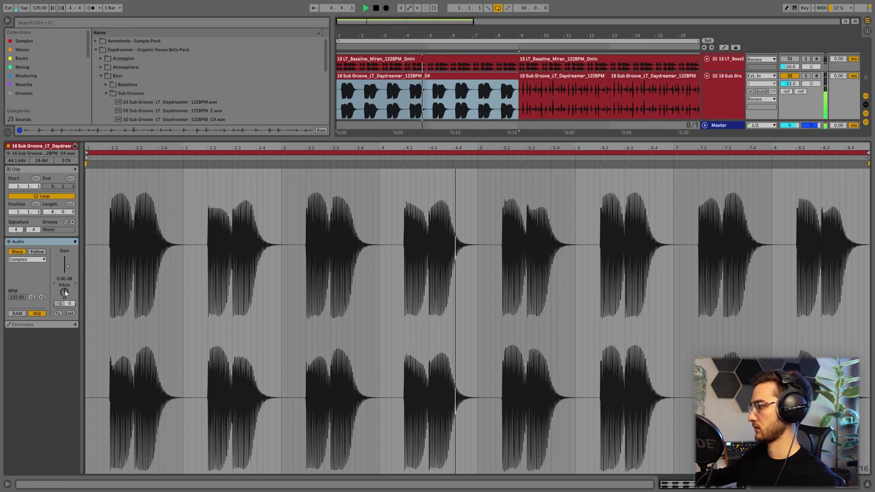
# Step: Lower the sub groove track to -24.8 dB and duplicate the 16 Sub Groove clip over the following eight bars
pyautogui.hotkey('shift', 'Tab')
pyautogui.moveTo(790, 207); pyautogui.dragTo(784, 208)
pyautogui.click(471, 200)
pyautogui.scroll(-3, 385, 67)
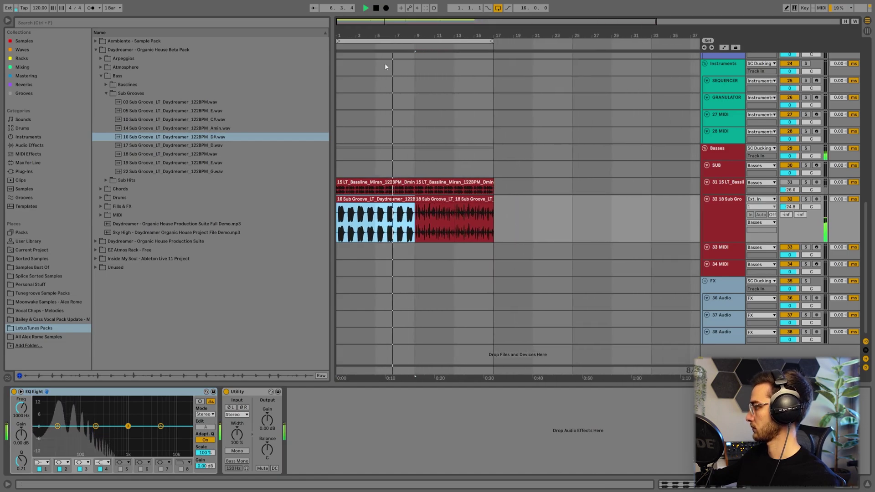
pyautogui.hotkey('ctrl', 'd')
pyautogui.scroll(3, 385, 67)
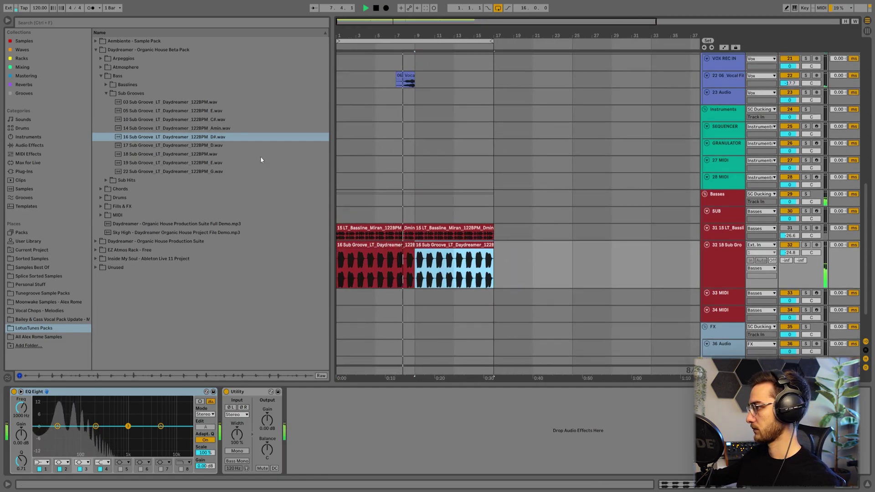
pyautogui.press('space')
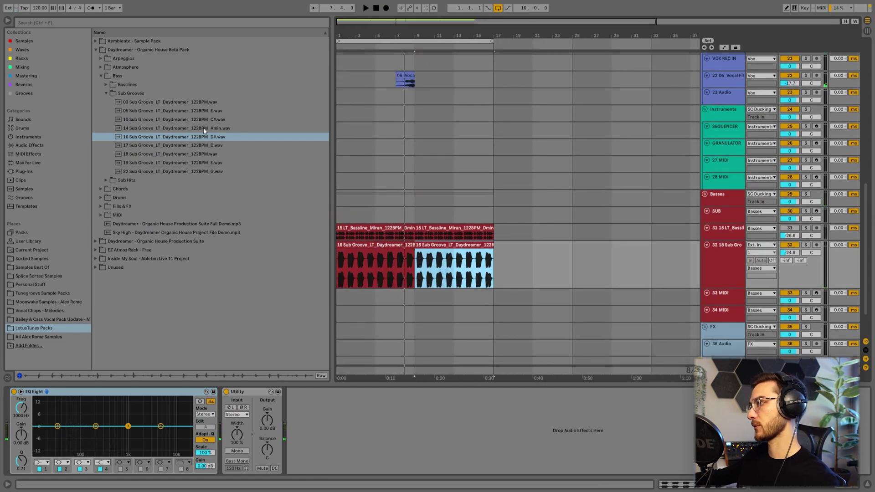
# Step: Replace the sub groove track's clips with 14 Sub Groove Amin from bar 1, duplicated to fill all sixteen bars
pyautogui.click(204, 130)
pyautogui.moveTo(201, 130); pyautogui.dragTo(355, 244)
pyautogui.hotkey('ctrl', 'd')
pyautogui.hotkey('ctrl', 'd')
pyautogui.hotkey('ctrl', 'd')
pyautogui.click(356, 244)
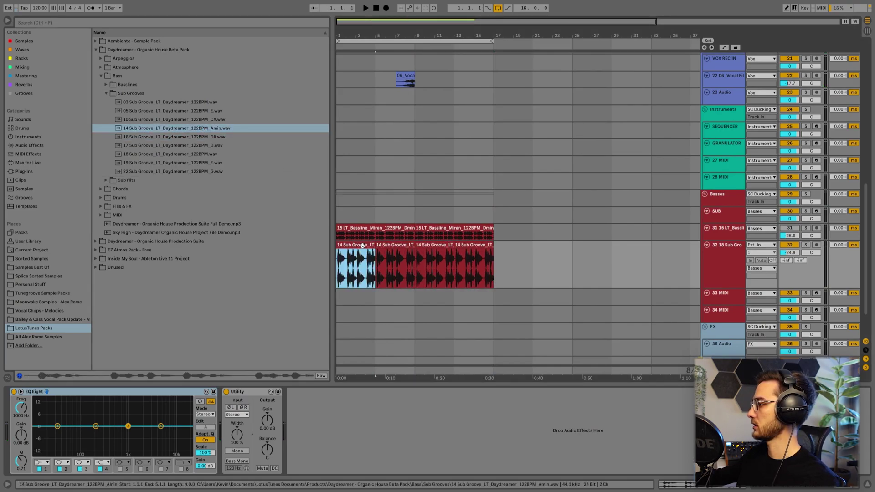
# Step: Set all four 14 Sub Groove clips to Complex Pro warp mode and transpose them down
pyautogui.keyDown('shift'); pyautogui.doubleClick(484, 244); pyautogui.keyUp('shift')
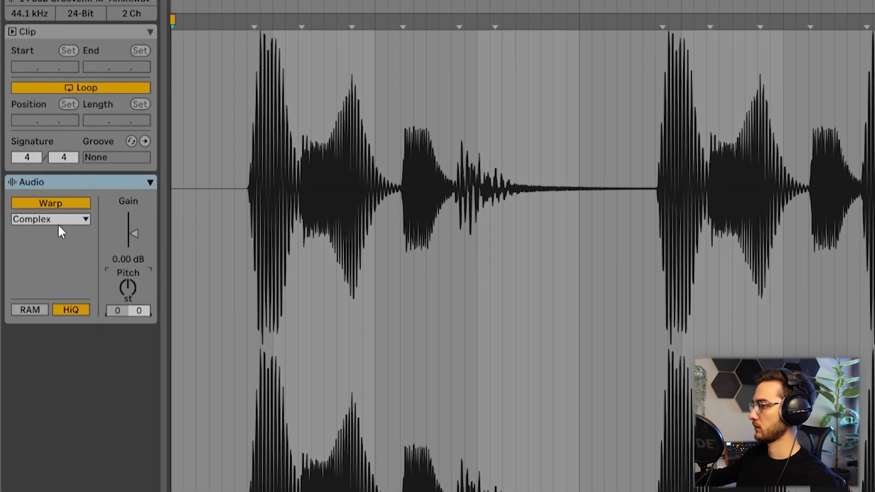
pyautogui.click(31, 259)
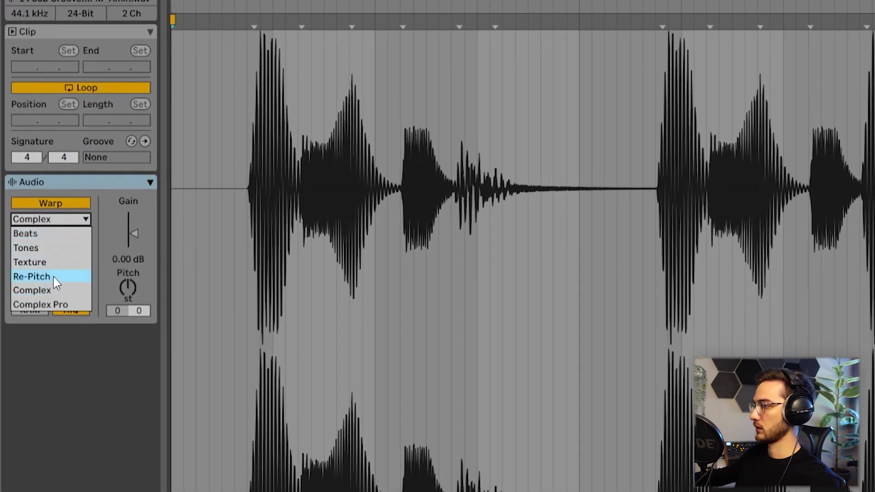
pyautogui.click(36, 304)
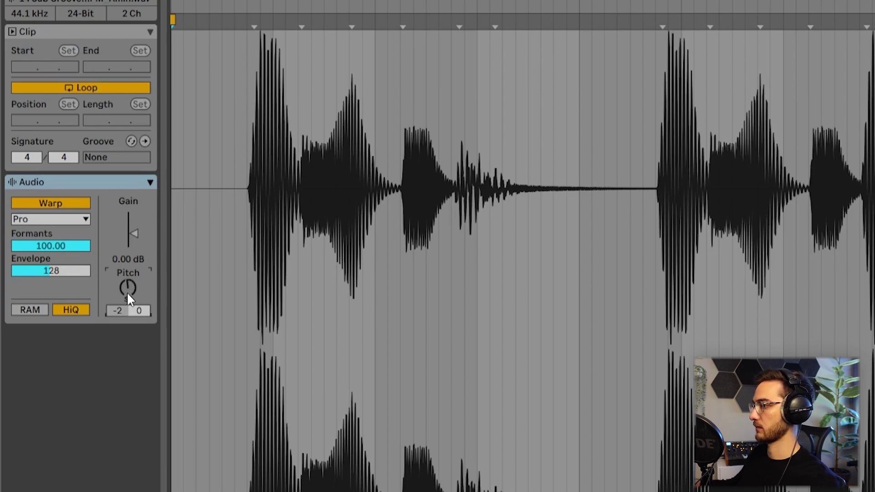
pyautogui.moveTo(59, 272); pyautogui.dragTo(55, 273)
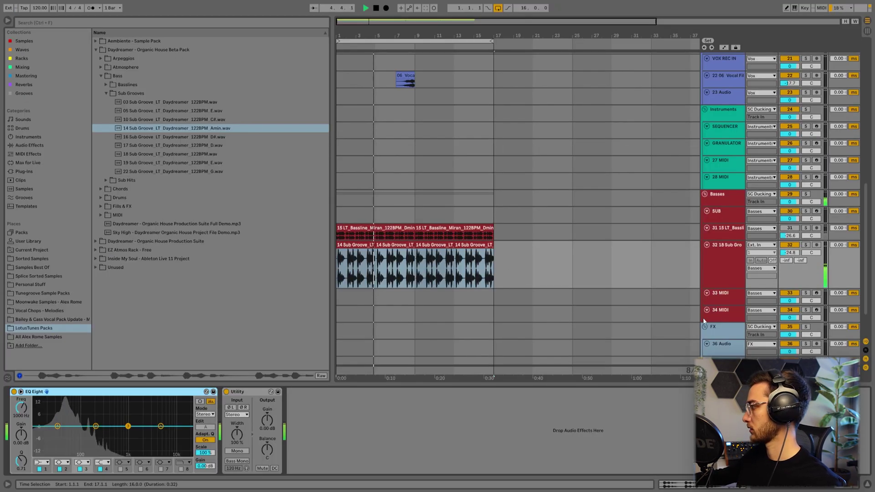
# Step: Stop playback and play the arrangement again from bar 1 to hear the transposed sub groove with the other layers
pyautogui.scroll(2, 472, 247)
pyautogui.scroll(5, 471, 247)
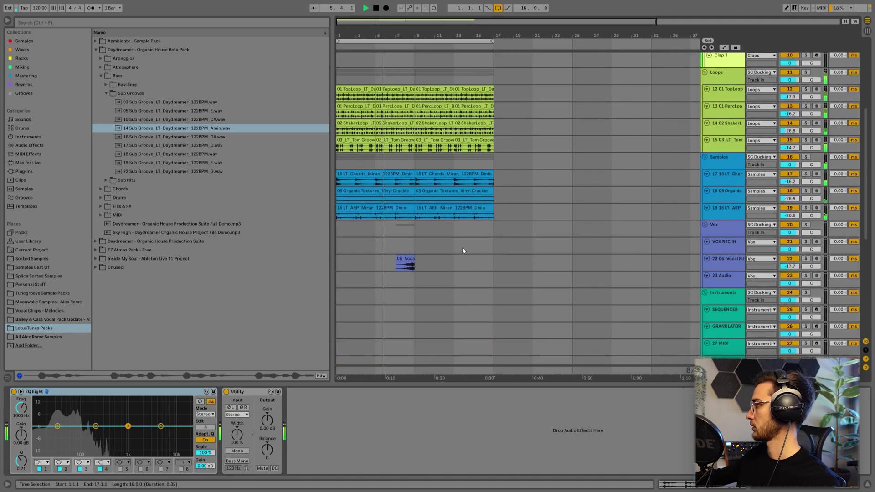
pyautogui.press('space')
pyautogui.scroll(3, 608, 226)
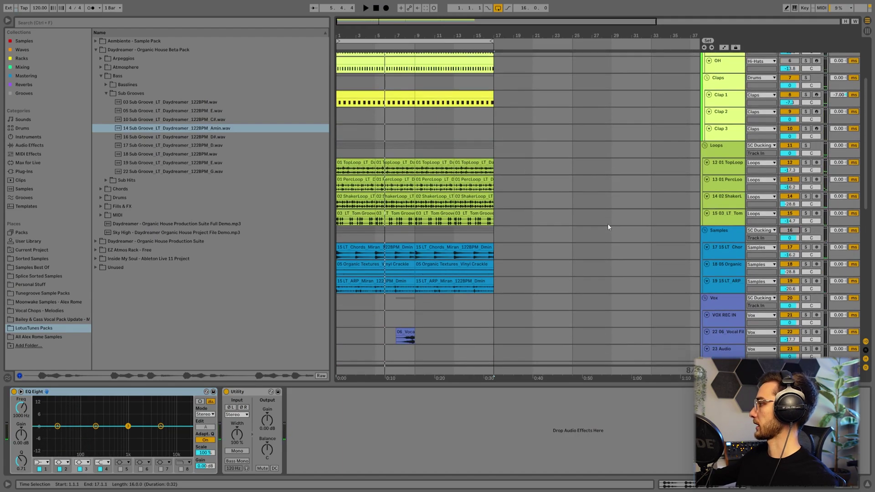
pyautogui.click(340, 235)
pyautogui.press('space')
pyautogui.scroll(-8, 520, 288)
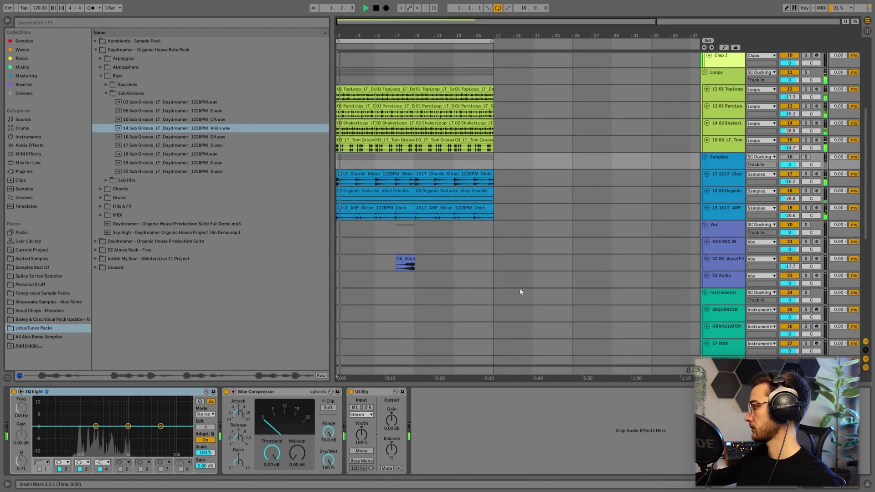
# Step: Set the sub groove track's level to -15.0 dB while the arrangement plays
pyautogui.scroll(-3, 750, 337)
pyautogui.click(725, 287)
pyautogui.moveTo(790, 280); pyautogui.dragTo(789, 270)
pyautogui.scroll(2, 411, 339)
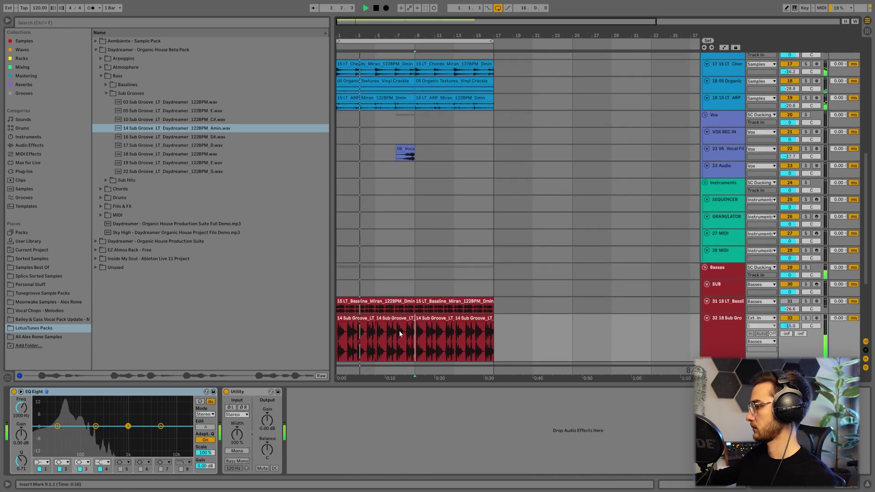
# Step: Enable Bass Mono on the sub groove track and shape its EQ Eight with a low cut and a -3.84 dB dip near 163 Hz
pyautogui.click(234, 462)
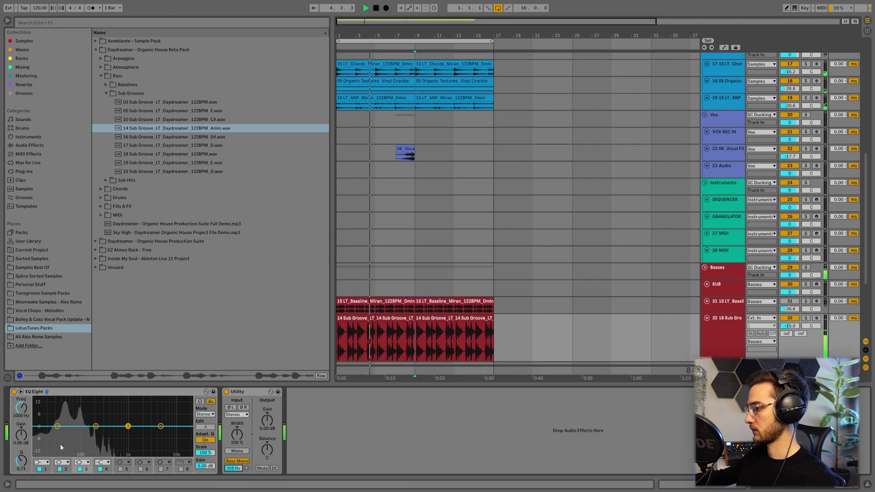
pyautogui.click(43, 414)
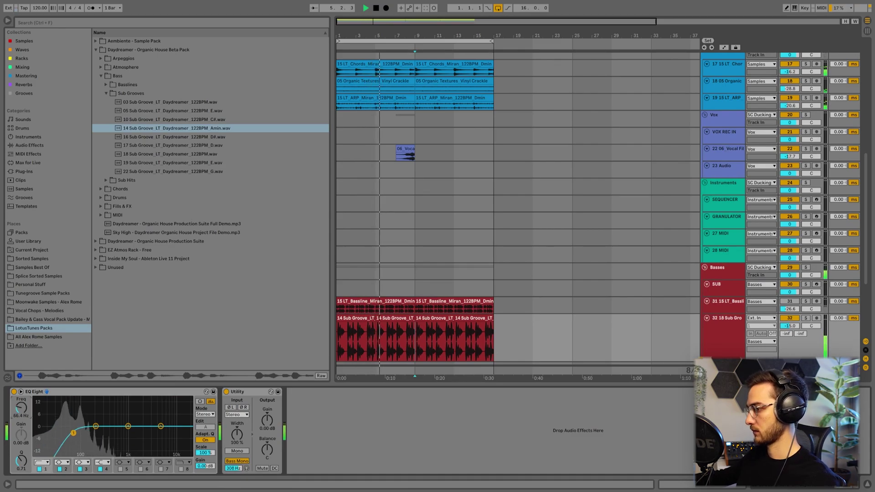
pyautogui.moveTo(68, 433); pyautogui.dragTo(65, 432)
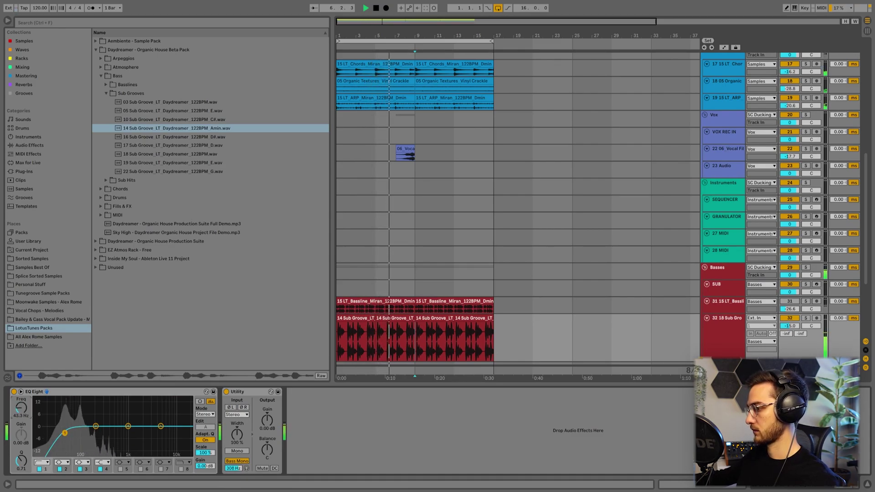
pyautogui.moveTo(63, 429); pyautogui.dragTo(92, 438)
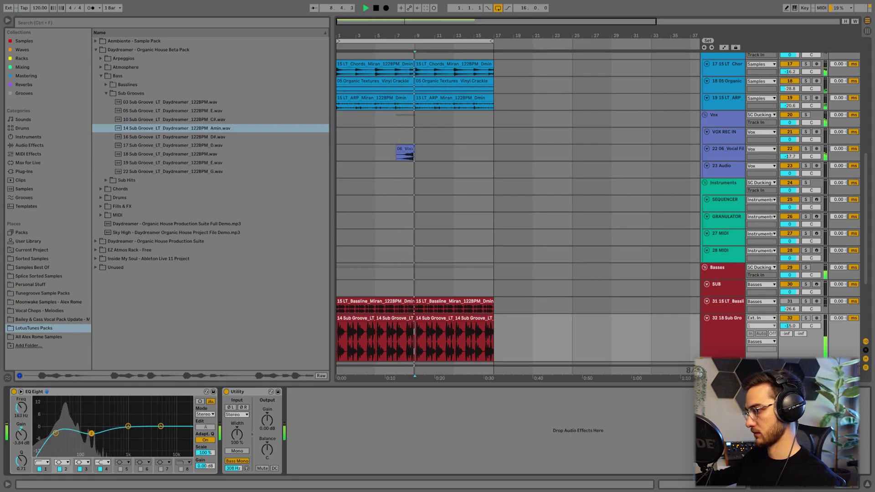
# Step: Duplicate the whole 16-bar arrangement to start at bar 17 and extend the loop to 32 bars
pyautogui.click(355, 288)
pyautogui.scroll(-3, 414, 283)
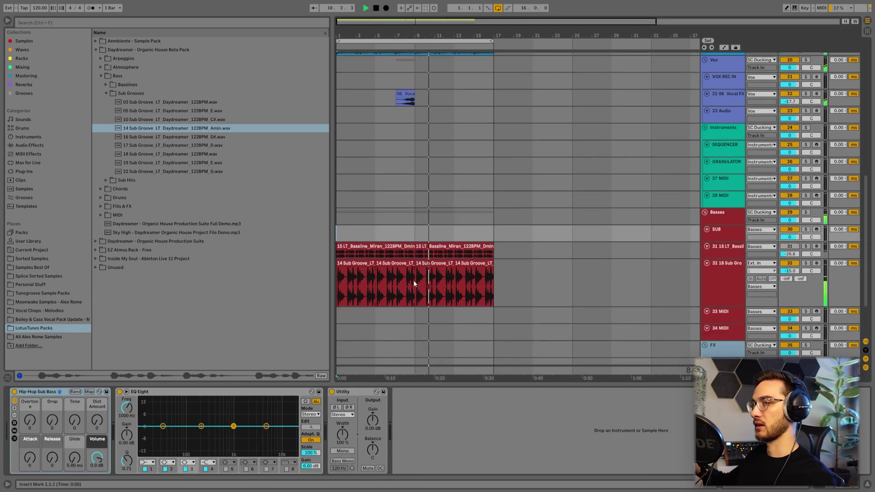
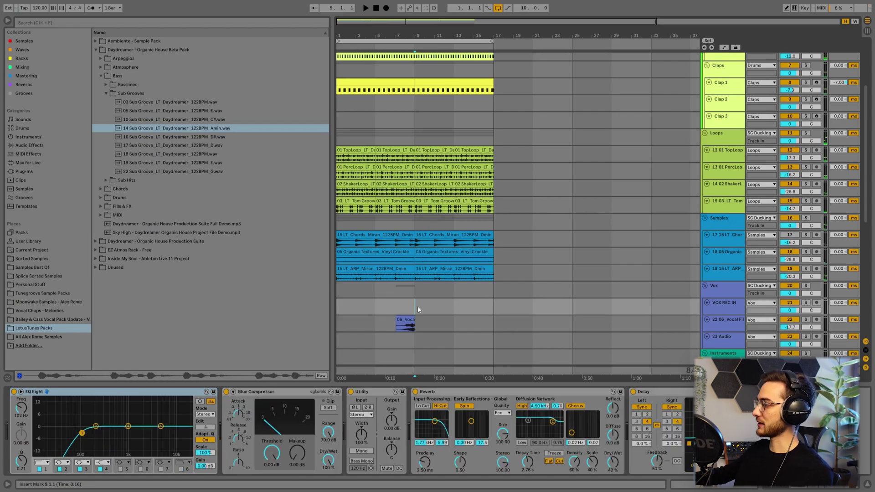
pyautogui.hotkey('ctrl', 'd')
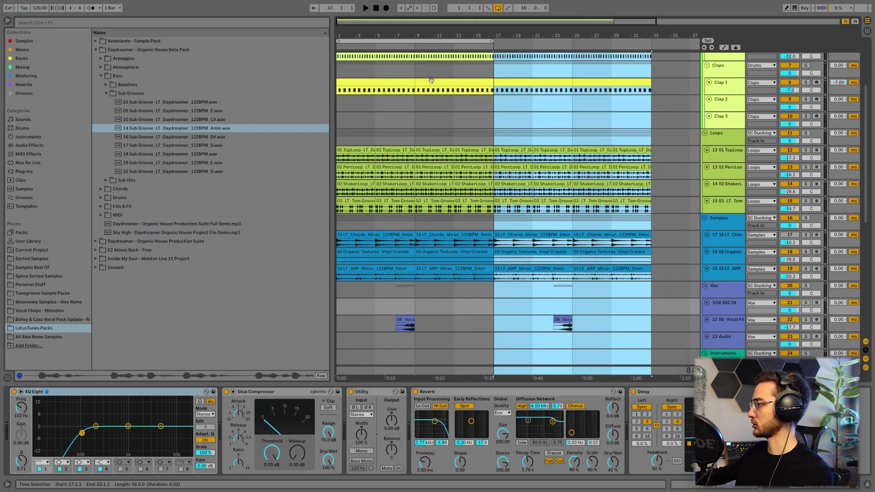
pyautogui.moveTo(415, 37); pyautogui.dragTo(415, 21)
pyautogui.hotkey('ctrl', 'a')
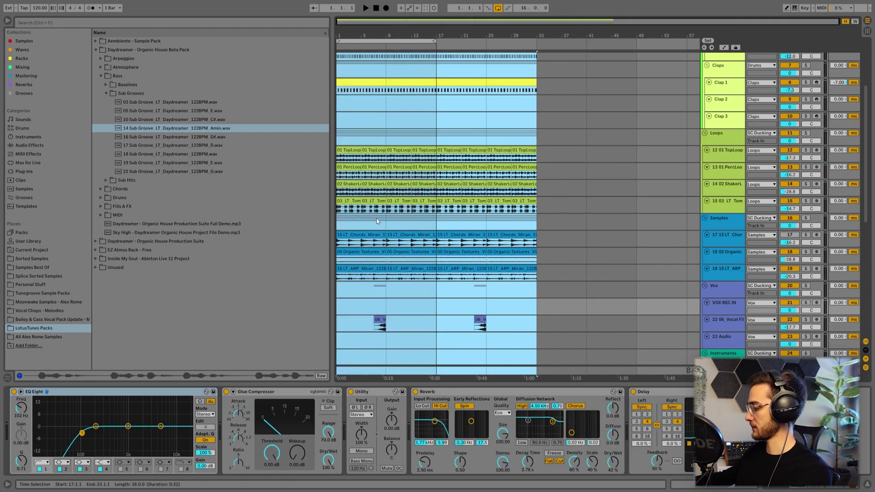
# Step: Delete the closed and open hi-hat clips from bars 1 to 16
pyautogui.scroll(5, 383, 192)
pyautogui.click(397, 149)
pyautogui.moveTo(396, 151); pyautogui.dragTo(360, 157)
pyautogui.press('Delete')
pyautogui.click(366, 132)
pyautogui.press('Delete')
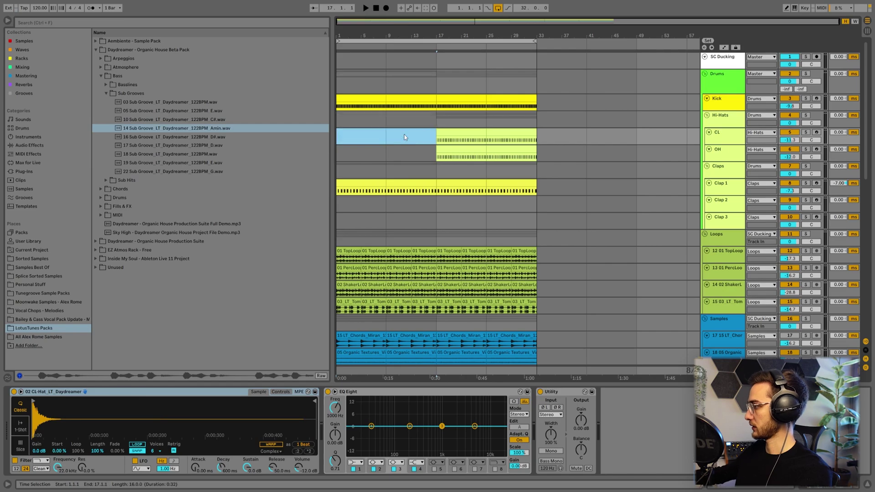
pyautogui.click(349, 143)
# Step: Change the first band of the kick track's EQ Eight to a low cut
pyautogui.click(720, 99)
pyautogui.click(638, 392)
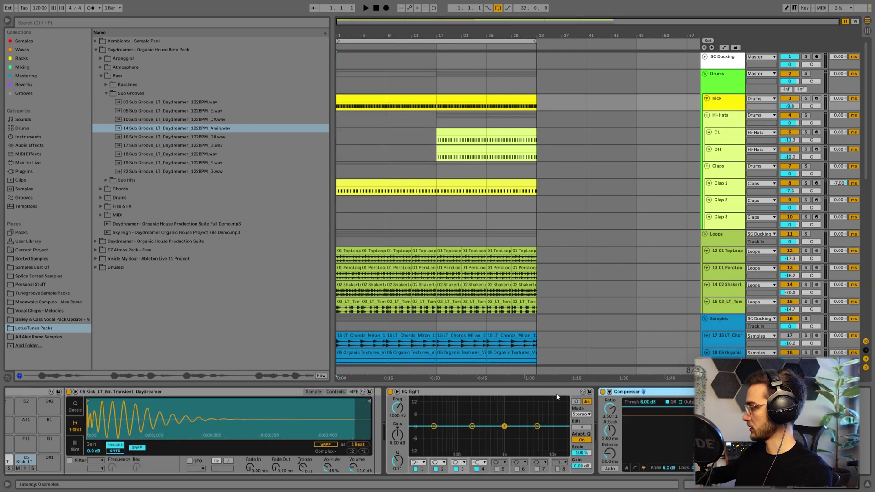
pyautogui.click(422, 463)
pyautogui.click(418, 416)
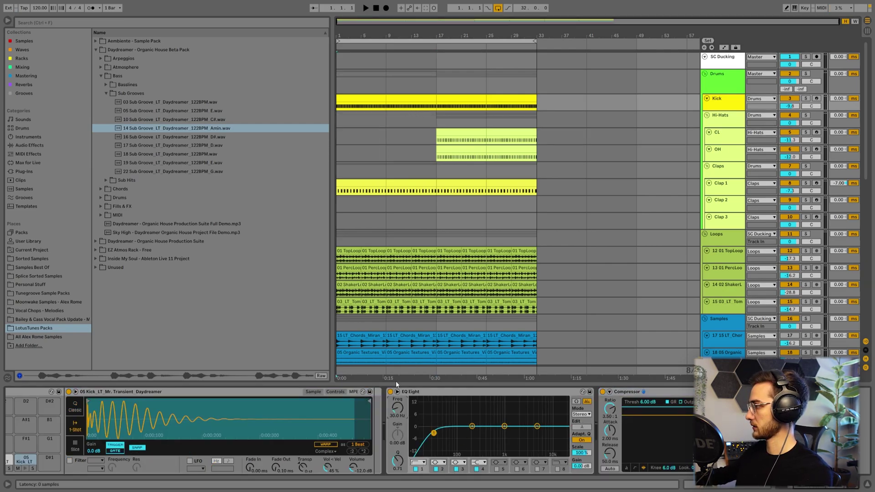
# Step: Raise the kick's low cut to 75.1 Hz and automate its EQ Eight to switch off from bar 17
pyautogui.press('a')
pyautogui.moveTo(717, 112); pyautogui.dragTo(717, 150)
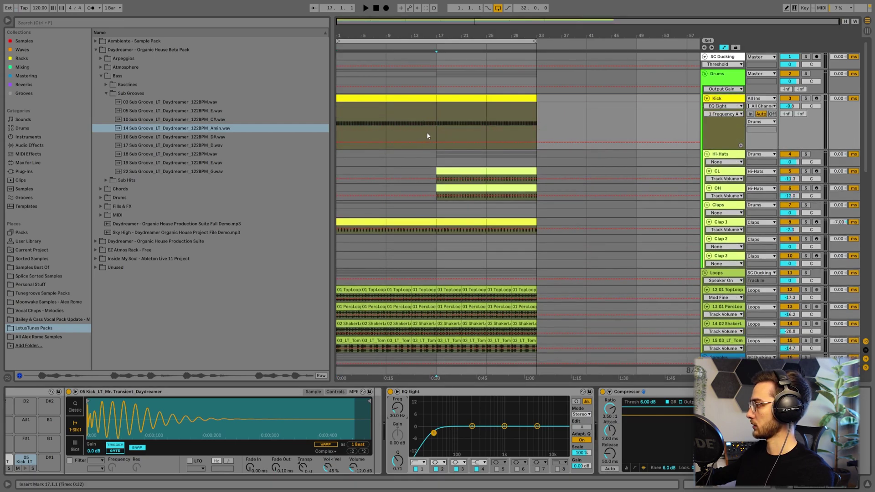
pyautogui.moveTo(400, 410); pyautogui.dragTo(400, 400)
pyautogui.rightClick(390, 392)
pyautogui.click(409, 396)
pyautogui.click(437, 115)
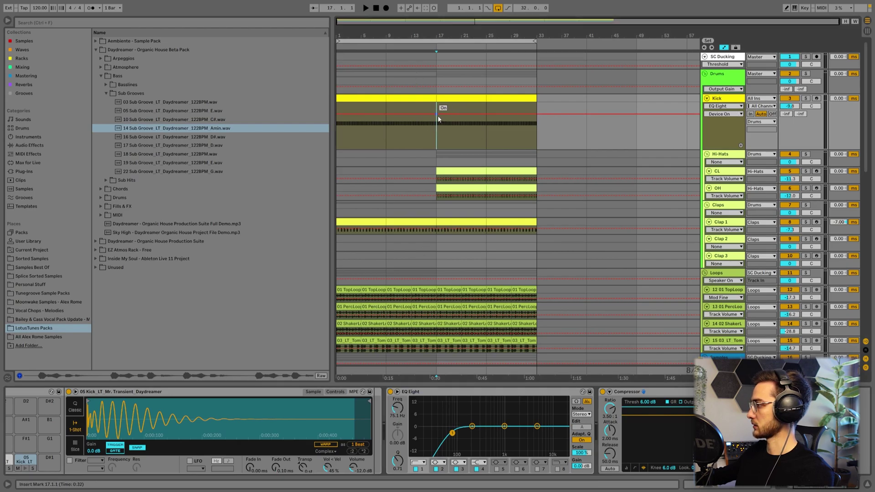
pyautogui.moveTo(438, 115); pyautogui.dragTo(440, 136)
# Step: Play the arrangement from bar 1 and raise the kick's low cut frequency to 95.8 Hz
pyautogui.click(346, 138)
pyautogui.press('space')
pyautogui.moveTo(398, 408); pyautogui.dragTo(398, 404)
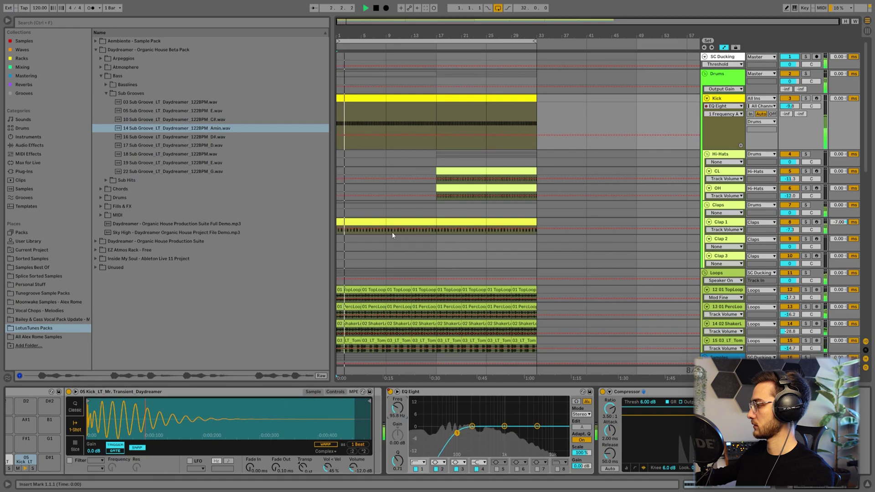
# Step: Copy the kick's EQ Eight to the end of the sub groove track's device chain and play the arrangement from bar 1
pyautogui.scroll(-8, 392, 233)
pyautogui.press('space')
pyautogui.click(449, 393)
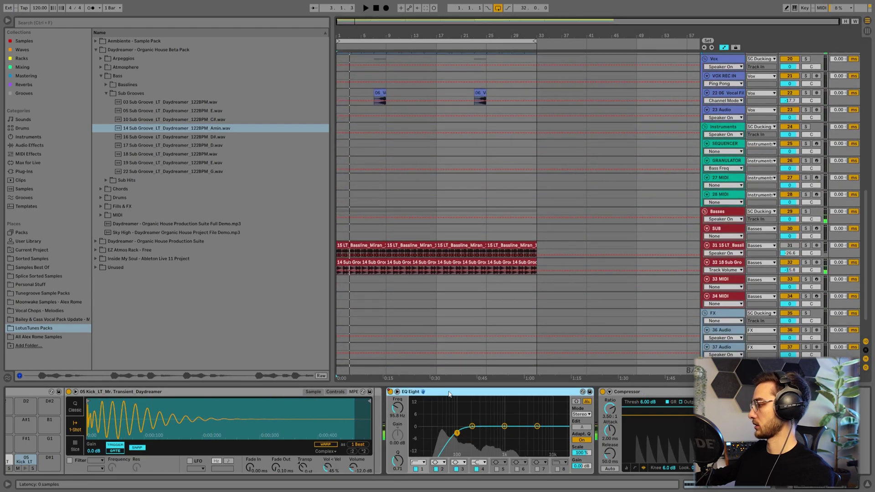
pyautogui.click(360, 269)
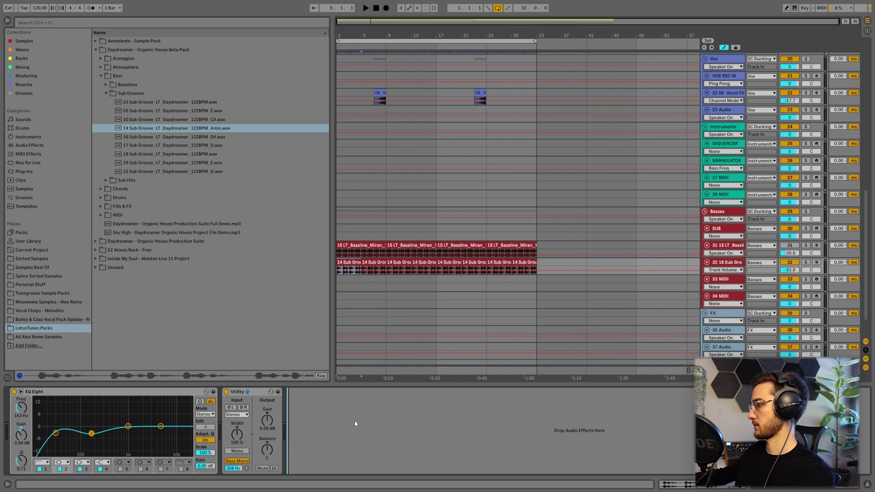
pyautogui.hotkey('ctrl', 'v')
pyautogui.press('space')
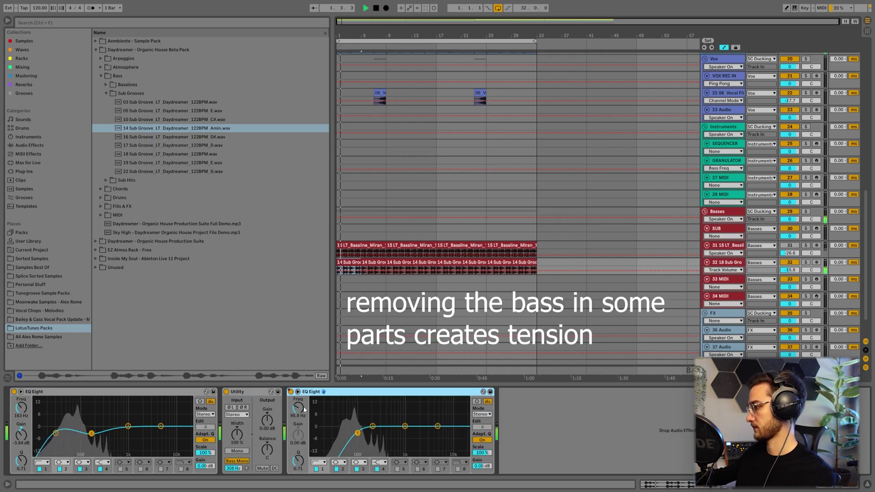
# Step: Stop playback, set the grid to 1 bar and delete the kick in bar 16
pyautogui.scroll(3, 452, 283)
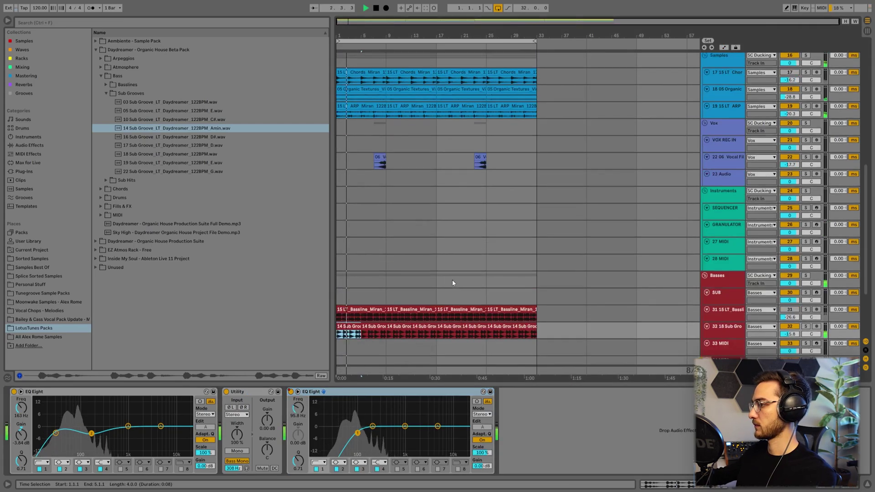
pyautogui.scroll(5, 453, 280)
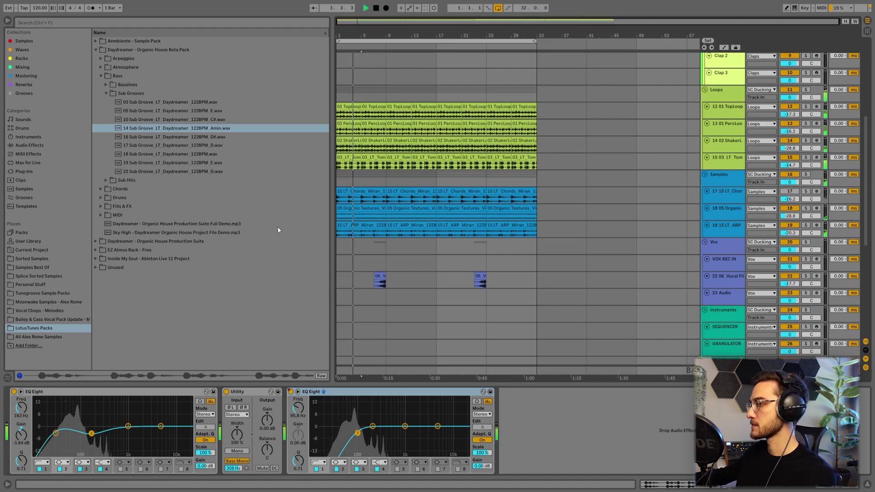
pyautogui.press('Left')
pyautogui.scroll(1, 346, 253)
pyautogui.scroll(5, 392, 183)
pyautogui.press('space')
pyautogui.rightClick(416, 149)
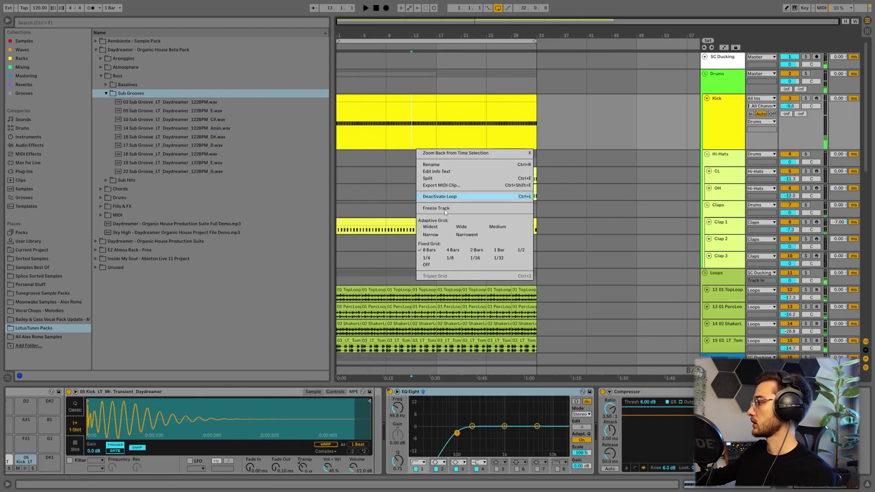
pyautogui.click(499, 251)
pyautogui.moveTo(432, 35); pyautogui.dragTo(426, 100)
pyautogui.press('Delete')
# Step: Optimize the arrangement's track heights to shrink the enlarged kick track
pyautogui.click(417, 80)
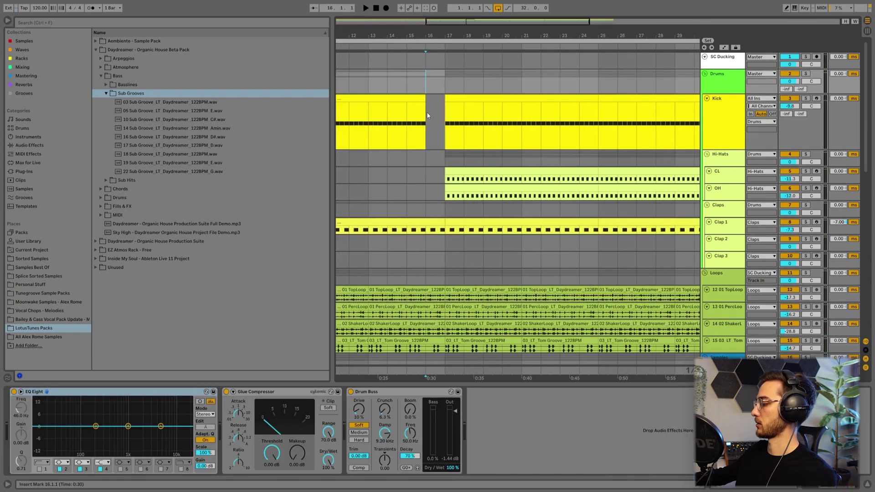
pyautogui.press('h')
pyautogui.click(428, 142)
pyautogui.scroll(-10, 432, 185)
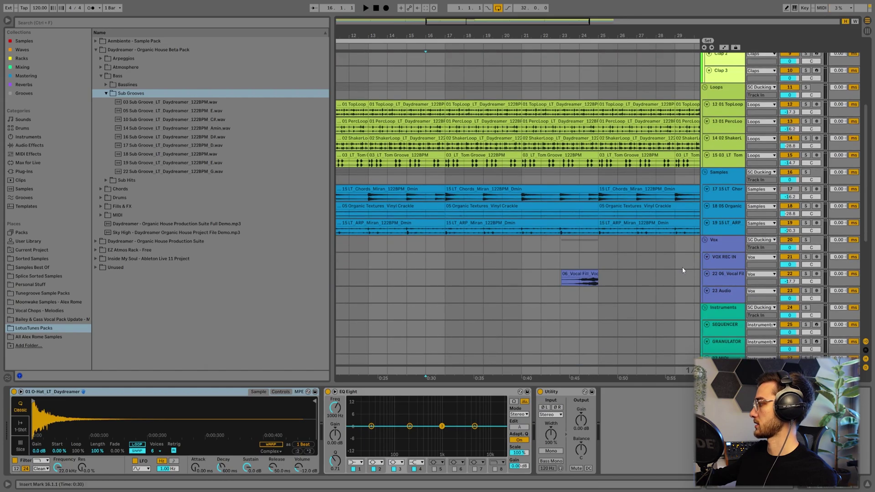
pyautogui.scroll(-3, 720, 292)
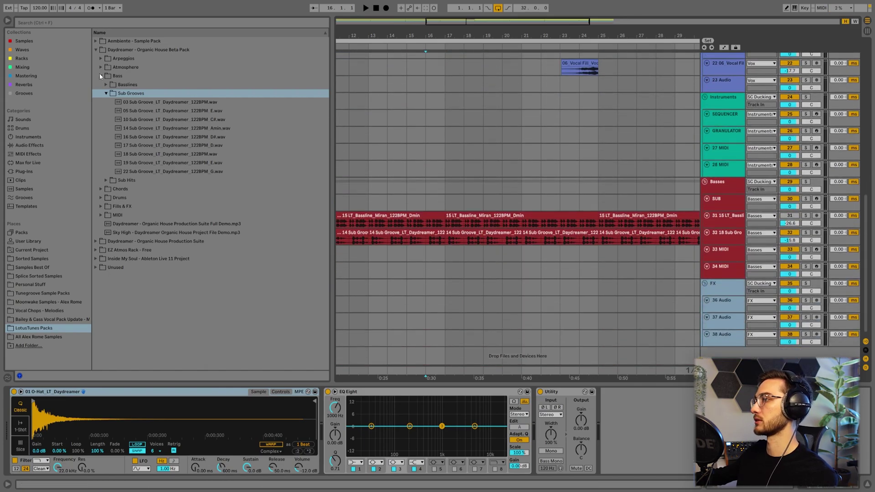
# Step: Open the Non Tonal folder under Atmospheric Transitions in Aembiente - Sample Pack and audition its transitions up to number 07
pyautogui.click(96, 50)
pyautogui.click(96, 41)
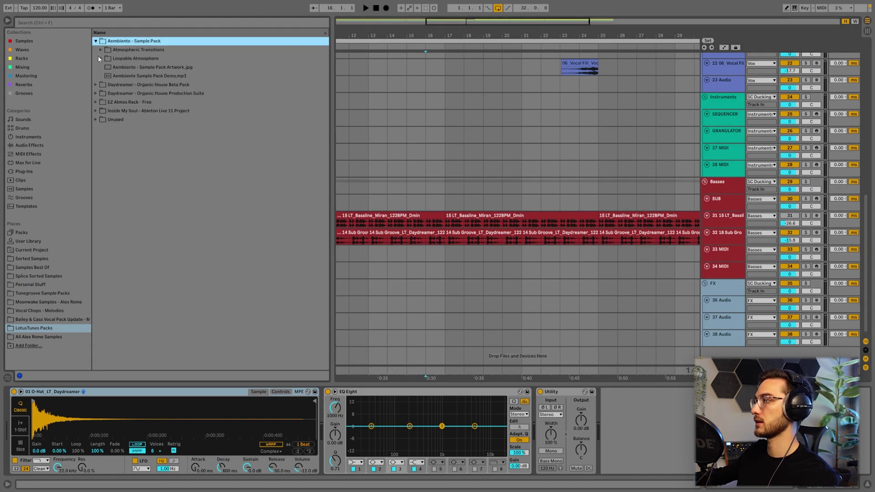
pyautogui.click(101, 50)
pyautogui.click(106, 58)
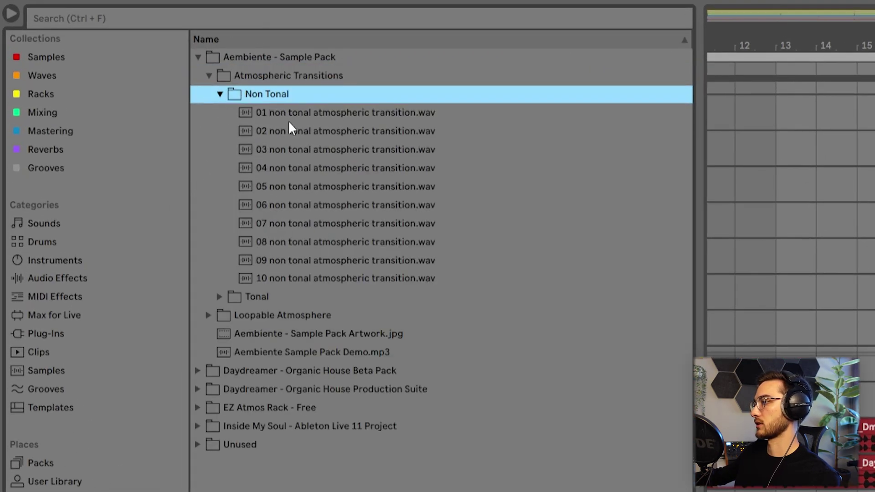
pyautogui.click(285, 134)
pyautogui.click(299, 152)
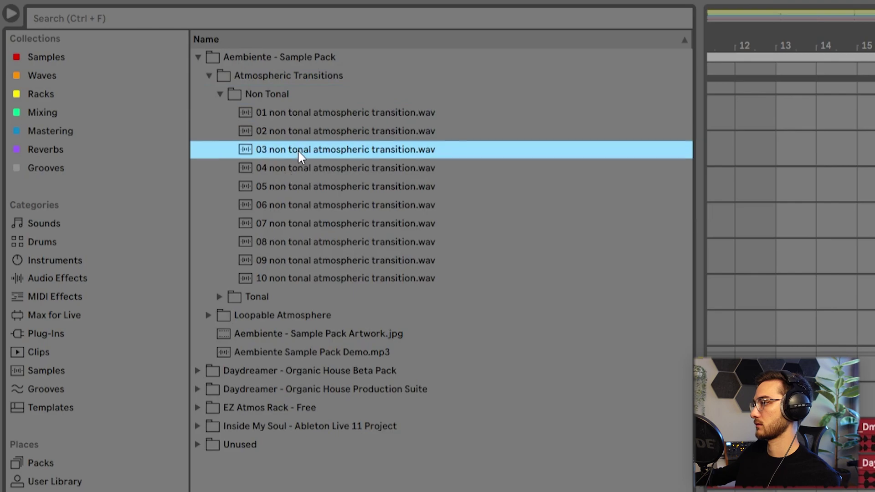
pyautogui.click(290, 188)
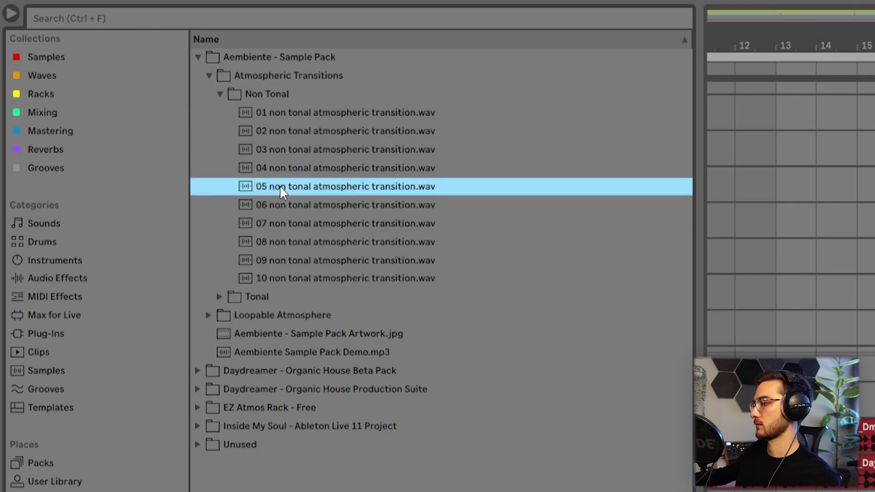
pyautogui.click(306, 206)
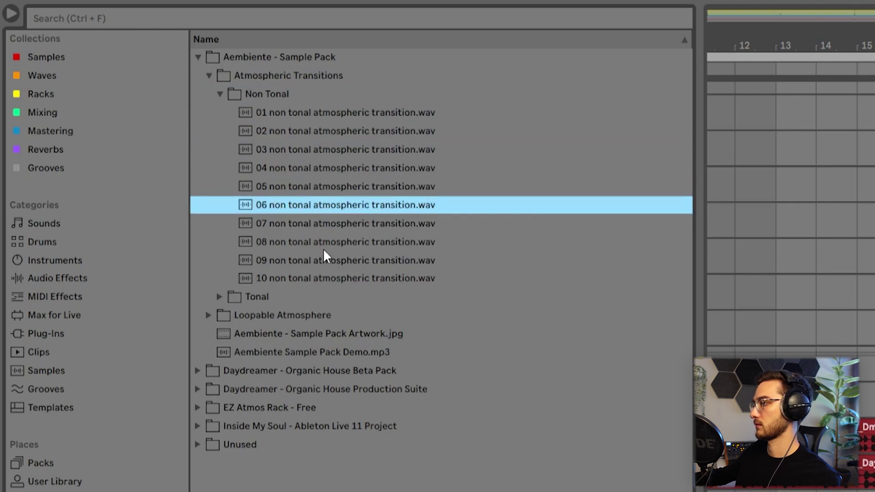
pyautogui.press('Down')
# Step: Place 07 non tonal atmospheric transition on the first FX audio track from bar 15.2.3 and lower its level to -30.6 dB
pyautogui.moveTo(304, 238); pyautogui.dragTo(410, 300)
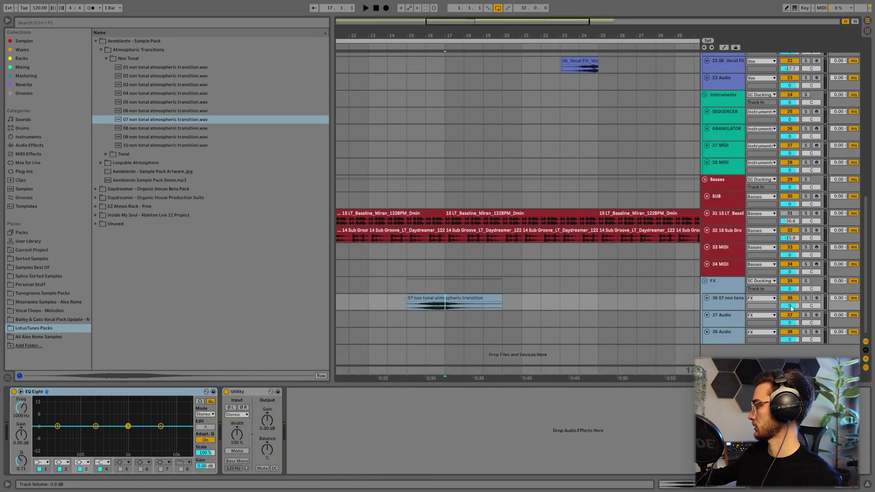
pyautogui.click(412, 299)
pyautogui.moveTo(422, 299); pyautogui.dragTo(430, 299)
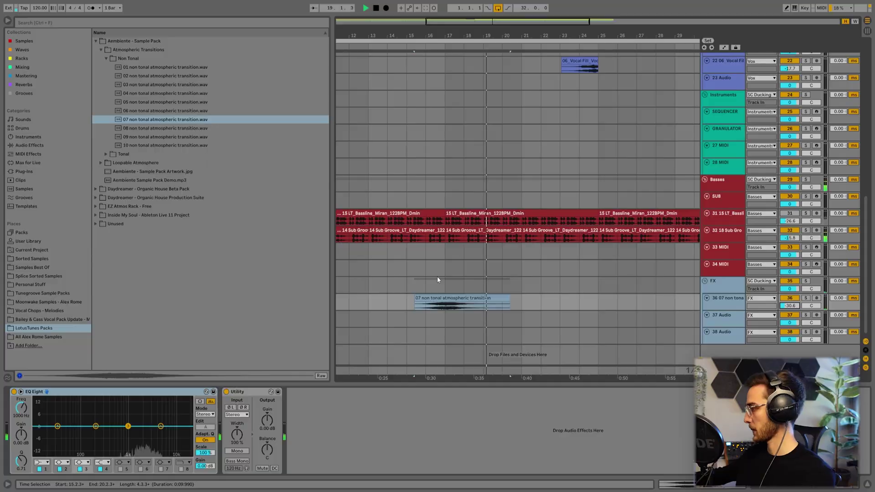
# Step: Lower the OH hi-hat track's level to -16.0 dB
pyautogui.scroll(10, 437, 276)
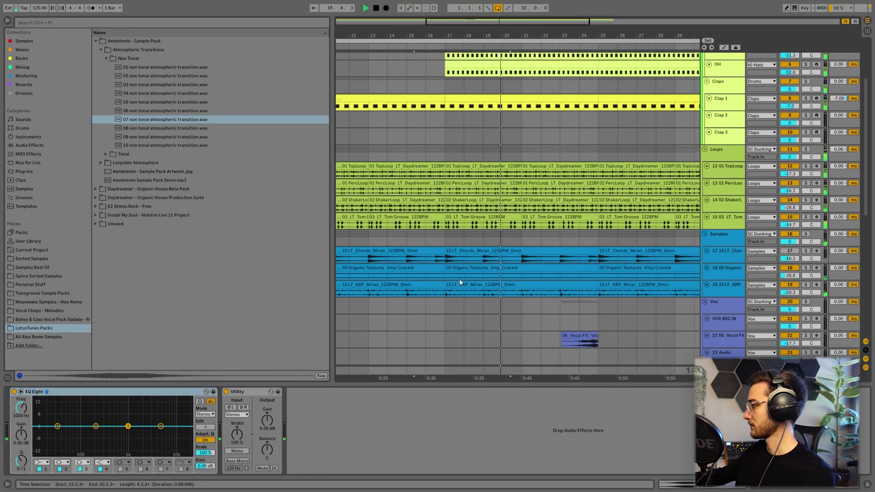
pyautogui.click(439, 236)
pyautogui.scroll(4, 617, 209)
pyautogui.click(730, 138)
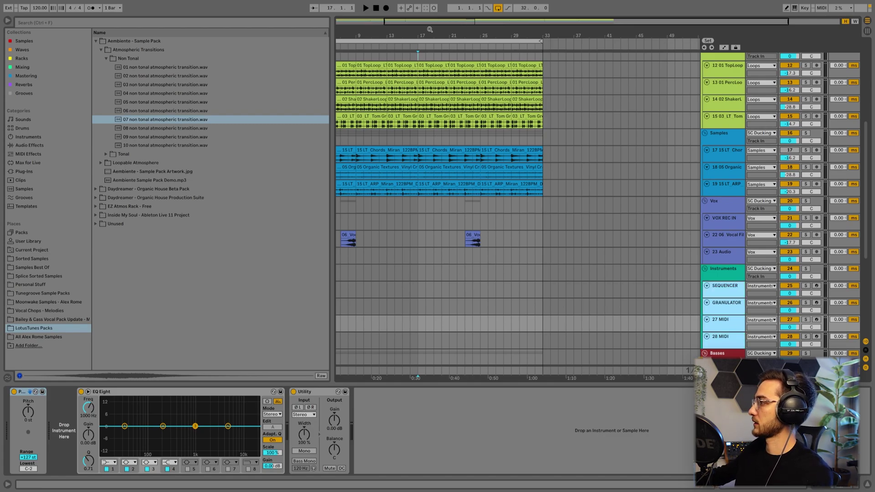
# Step: Duplicate bars 17 to 32 across all tracks to start at bar 33 and extend the loop to 48 bars
pyautogui.moveTo(430, 29); pyautogui.dragTo(430, 19)
pyautogui.click(428, 150)
pyautogui.rightClick(438, 145)
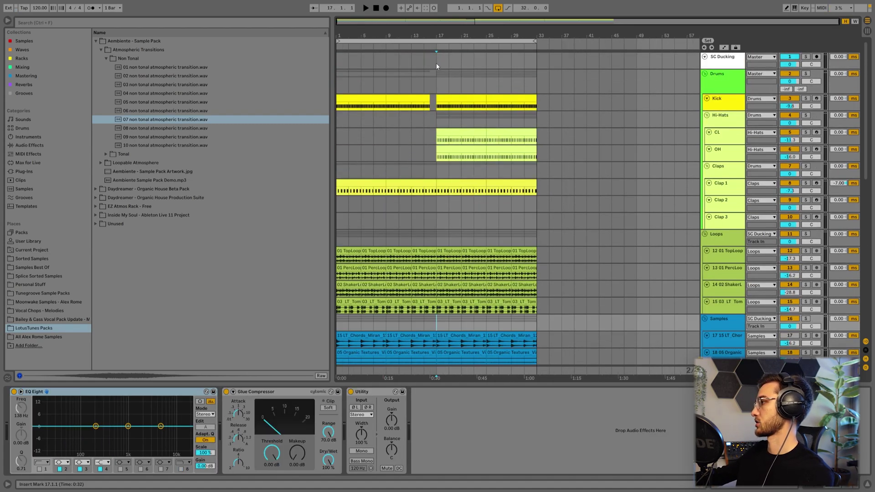
pyautogui.moveTo(437, 67); pyautogui.dragTo(538, 360)
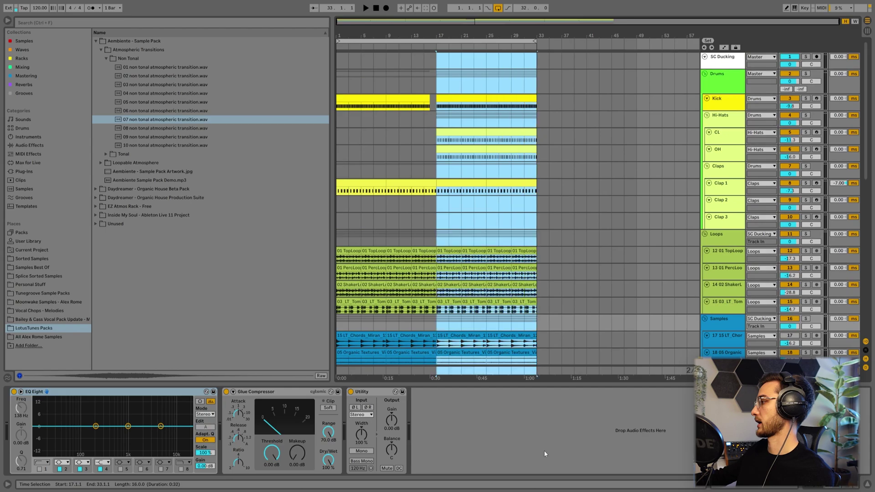
pyautogui.hotkey('ctrl', 'd')
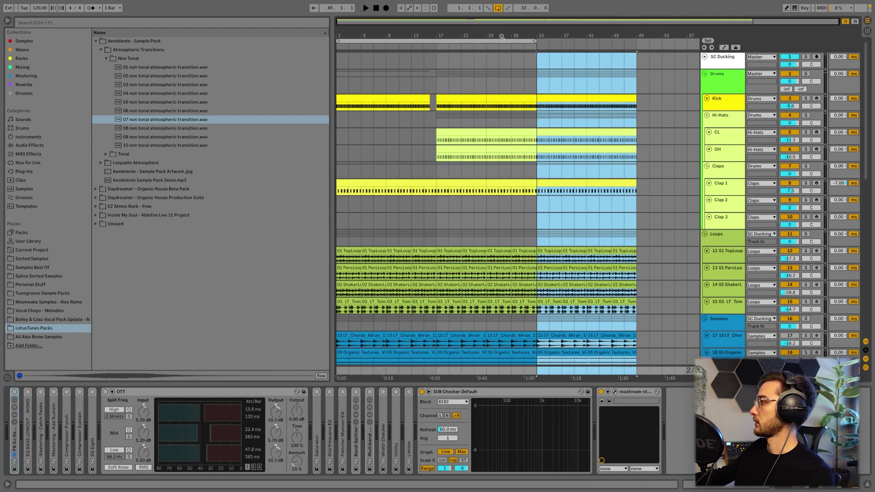
pyautogui.moveTo(535, 42); pyautogui.dragTo(637, 42)
pyautogui.moveTo(475, 98); pyautogui.dragTo(486, 79)
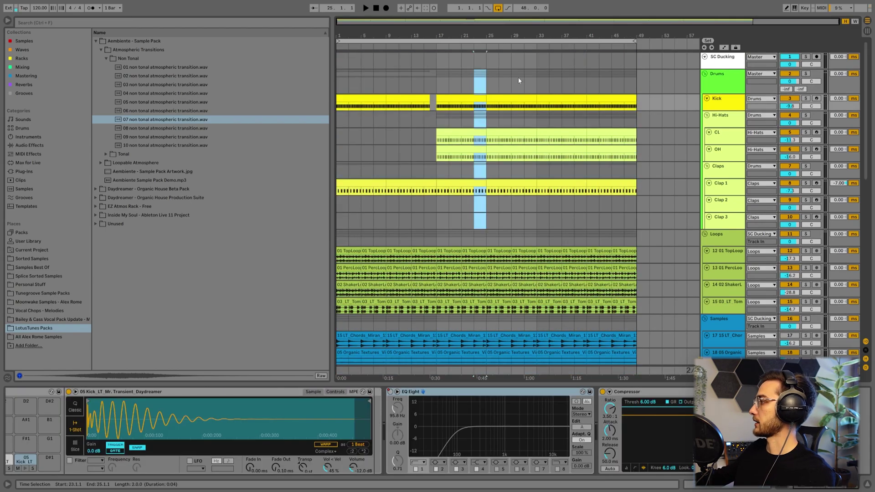
pyautogui.click(525, 85)
pyautogui.scroll(-2, 538, 91)
pyautogui.click(523, 191)
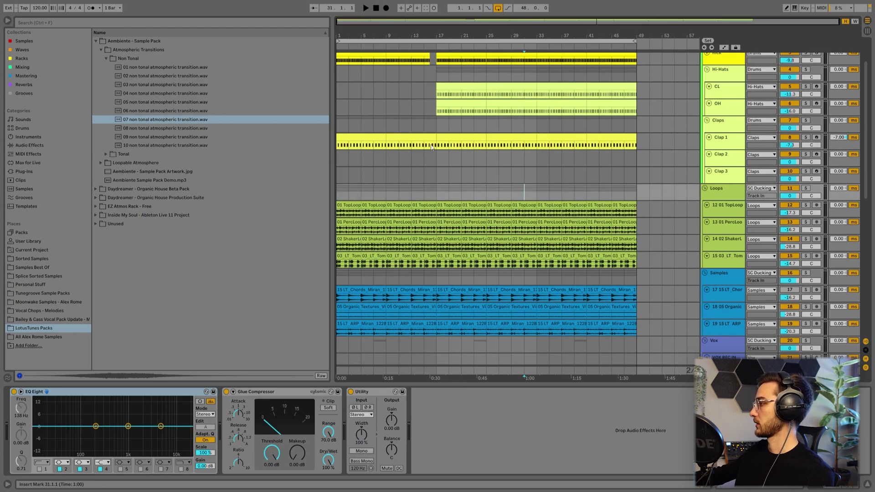
# Step: Delete the open hi-hat part from bars 17 to 32
pyautogui.moveTo(437, 110); pyautogui.dragTo(486, 110)
pyautogui.scroll(2, 486, 111)
pyautogui.keyDown('shift'); pyautogui.click(534, 152); pyautogui.keyUp('shift')
pyautogui.press('Delete')
# Step: Play the arrangement from bar 17 and select the first eight bars of the open hi-hat part starting at bar 33
pyautogui.click(446, 150)
pyautogui.press('space')
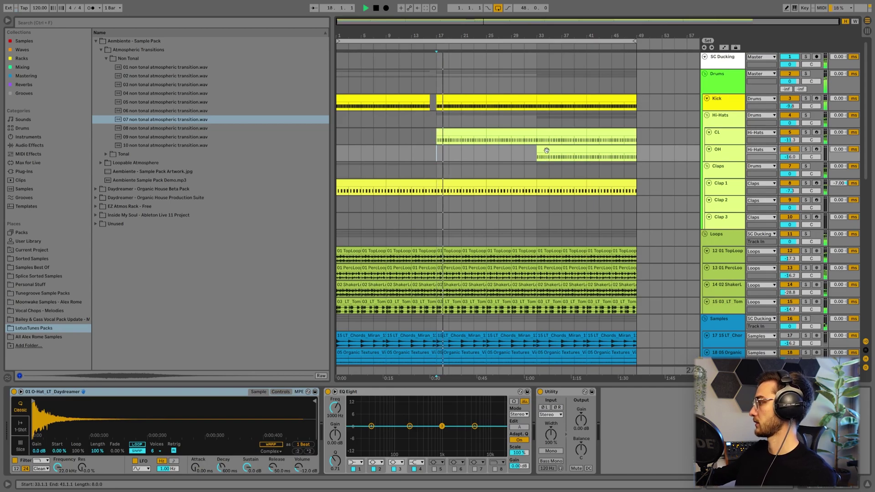
pyautogui.moveTo(538, 157); pyautogui.dragTo(587, 158)
pyautogui.scroll(-3, 652, 289)
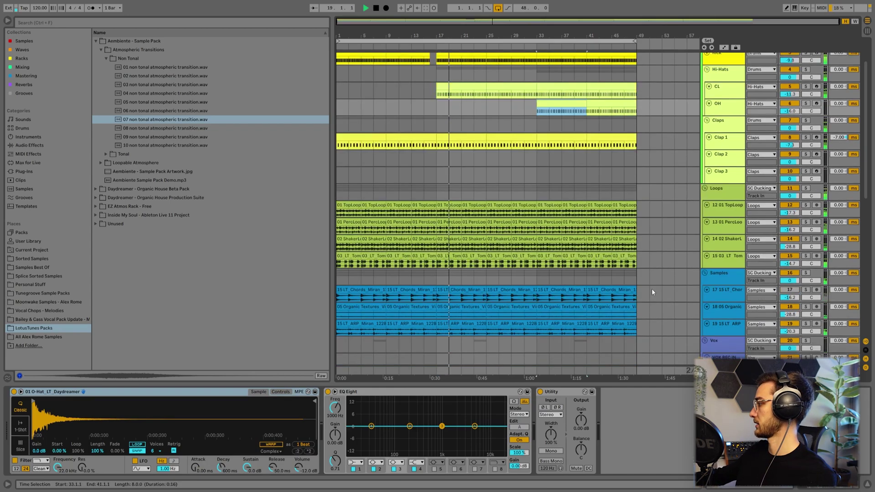
# Step: Delete the shaker loop from bars 1 to 16 and play the arrangement from the start
pyautogui.click(727, 247)
pyautogui.press('space')
pyautogui.moveTo(437, 235); pyautogui.dragTo(347, 235)
pyautogui.press('Delete')
pyautogui.click(341, 231)
pyautogui.press('space')
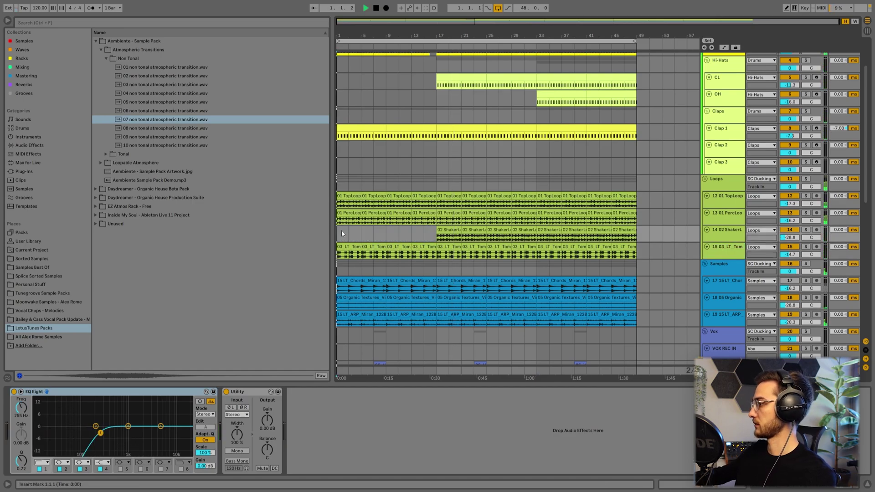
# Step: Play the shaker loop's entry from bar 17 and raise the shaker track's level to -23.8 dB
pyautogui.scroll(1, 352, 240)
pyautogui.scroll(2, 419, 262)
pyautogui.click(440, 258)
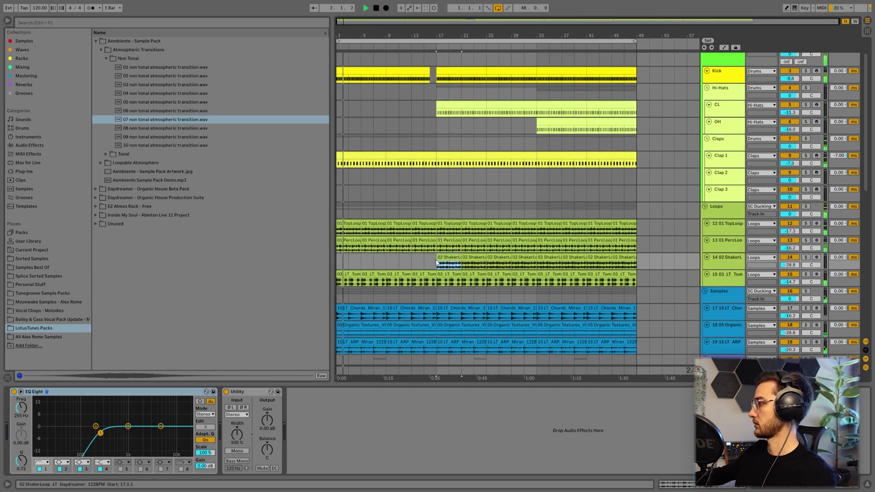
pyautogui.press('space')
pyautogui.press('space')
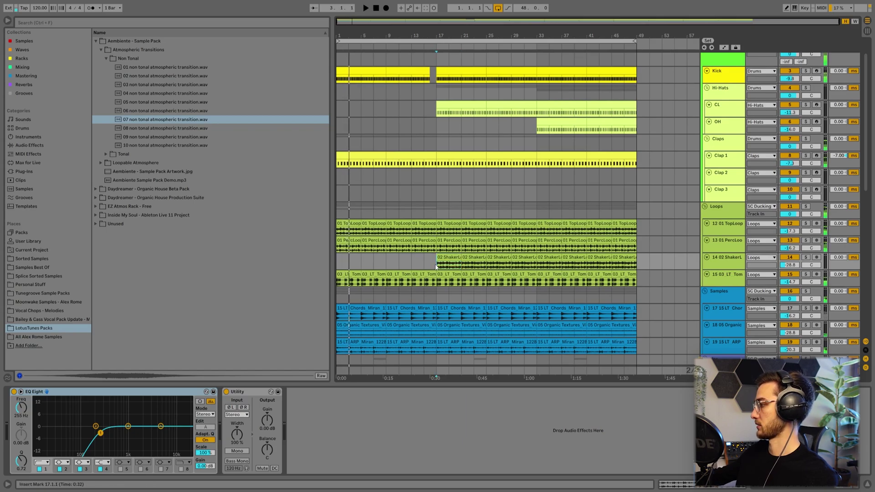
pyautogui.moveTo(796, 266)
pyautogui.mouseDown()
pyautogui.moveTo(796, 255)
pyautogui.moveTo(789, 269)
pyautogui.mouseUp()
pyautogui.press('space')
# Step: Insert a new MIDI track below the 03 LT Tom loop track in the Loops group
pyautogui.click(537, 210)
pyautogui.scroll(-3, 719, 305)
pyautogui.scroll(-5, 724, 297)
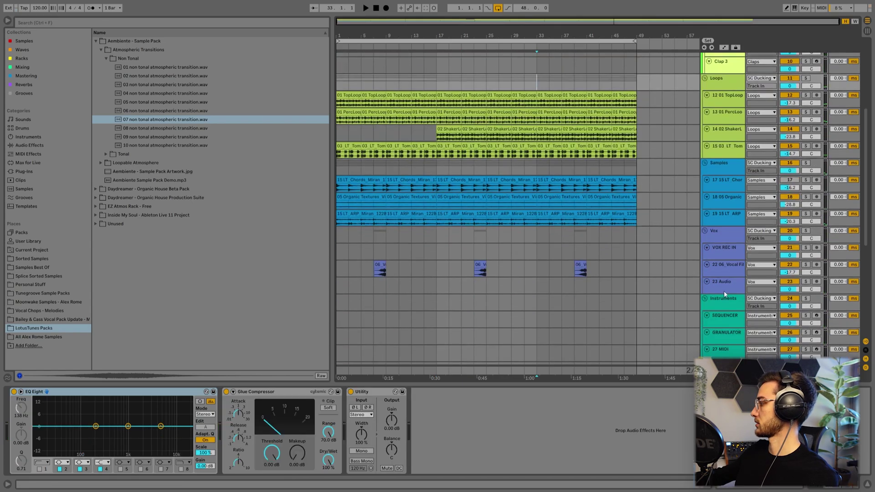
pyautogui.scroll(3, 724, 156)
pyautogui.click(725, 156)
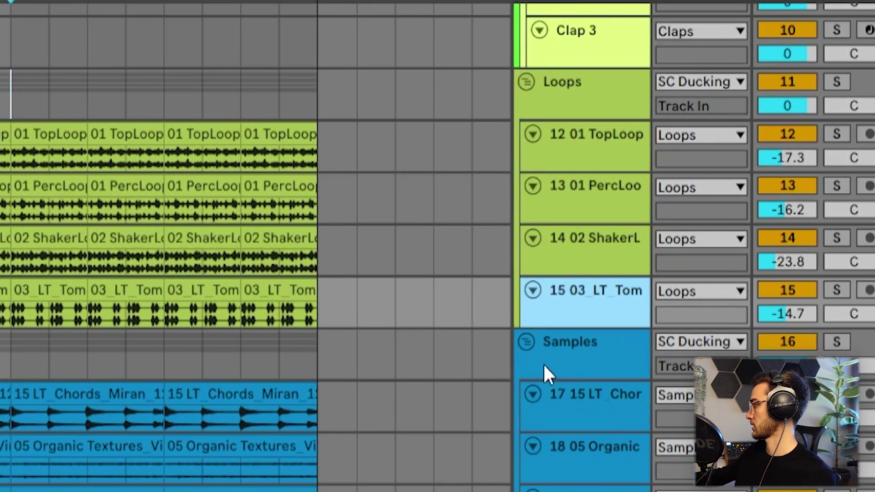
pyautogui.hotkey('ctrl', 'shift', 't')
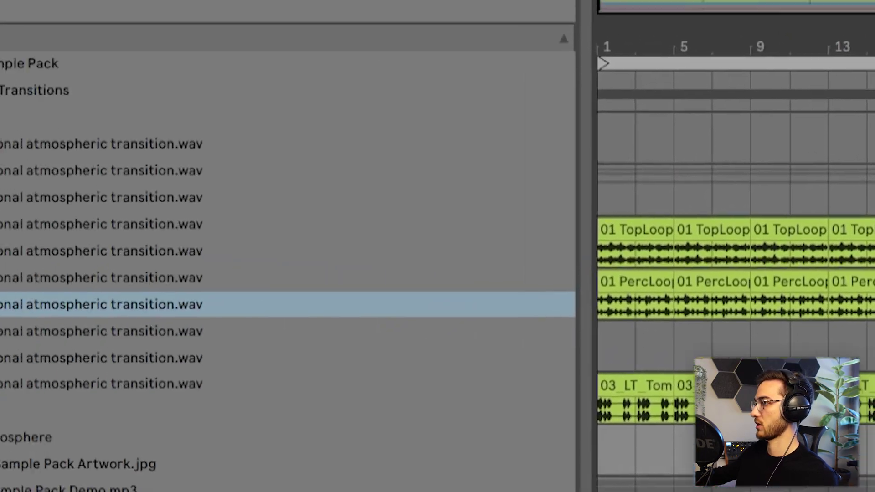
# Step: Find Drum Rack among the instruments and load it on the new MIDI track
pyautogui.click(72, 169)
pyautogui.click(117, 39)
pyautogui.write('drum rack')
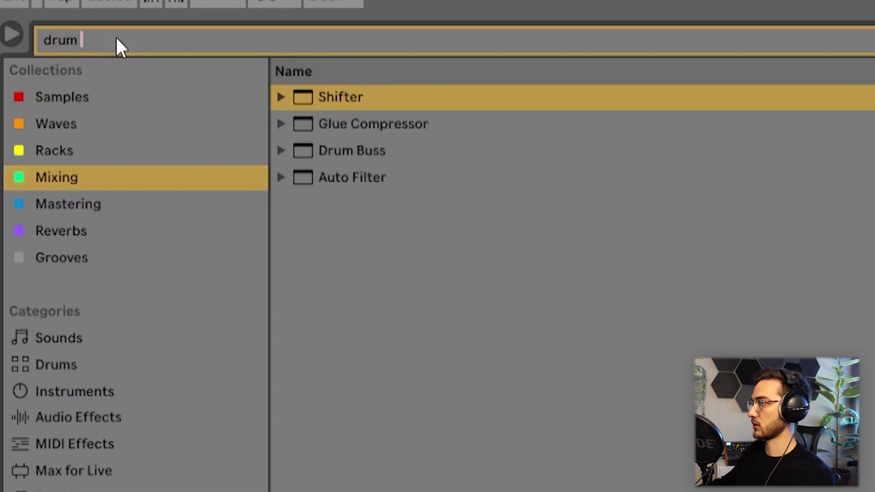
pyautogui.click(78, 441)
pyautogui.click(78, 419)
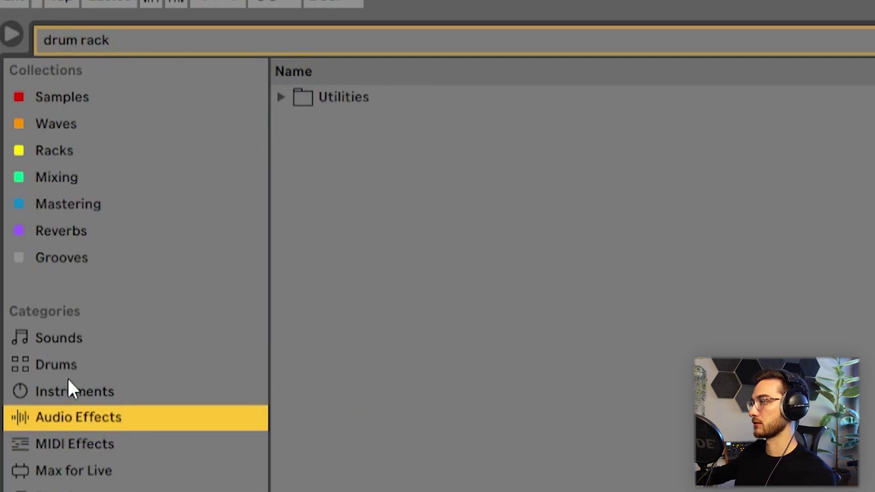
pyautogui.click(68, 390)
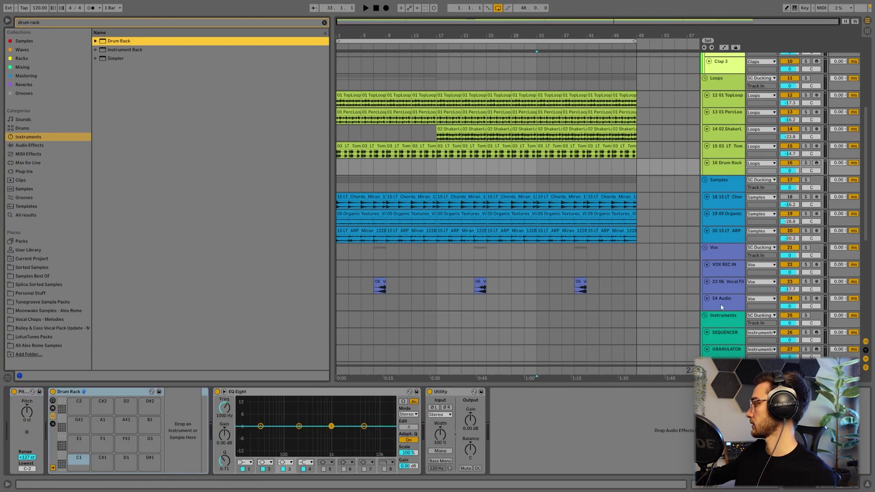
pyautogui.click(733, 175)
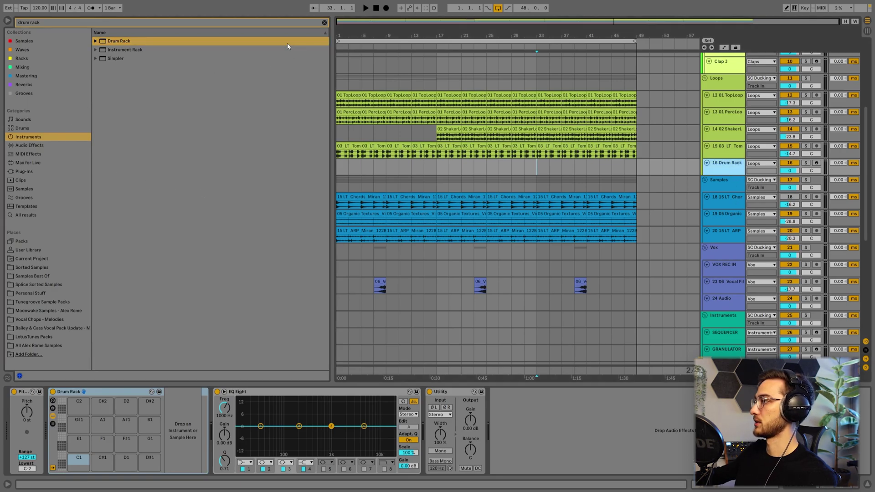
# Step: Clear the browser search and open the Drums folder of Daydreamer - Organic House Beta Pack in LotusTunes Packs
pyautogui.click(325, 23)
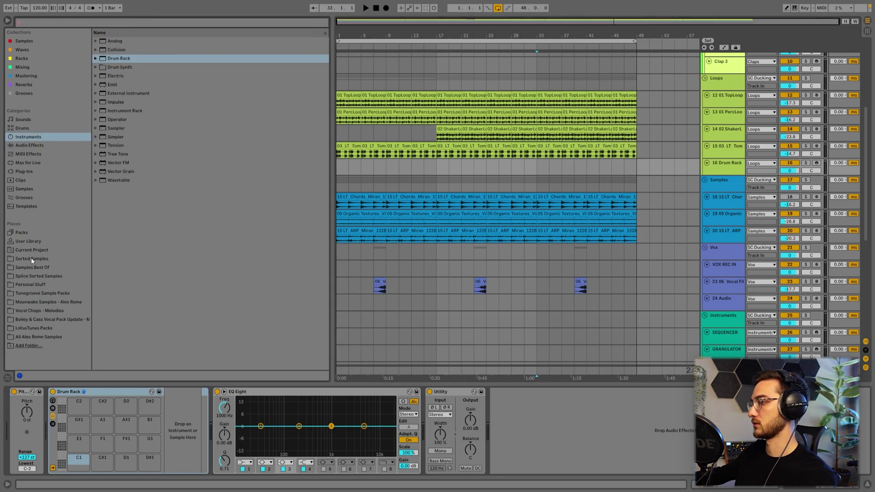
pyautogui.click(32, 328)
pyautogui.click(100, 50)
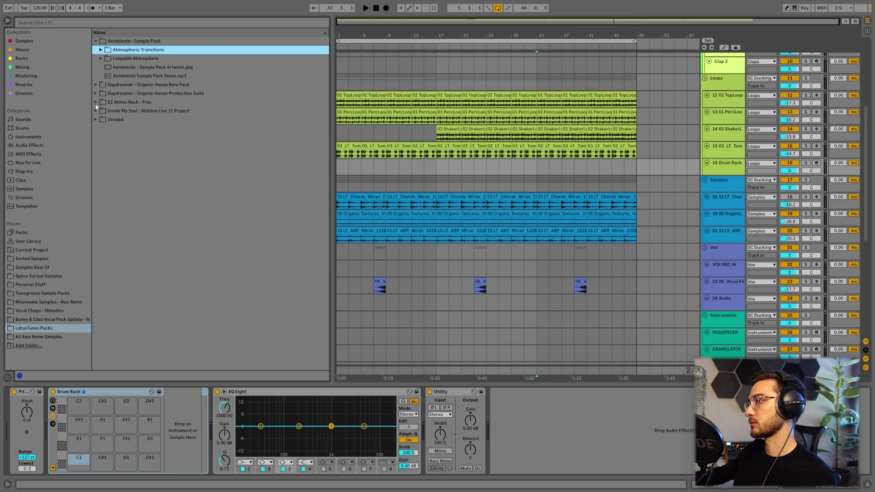
pyautogui.click(96, 85)
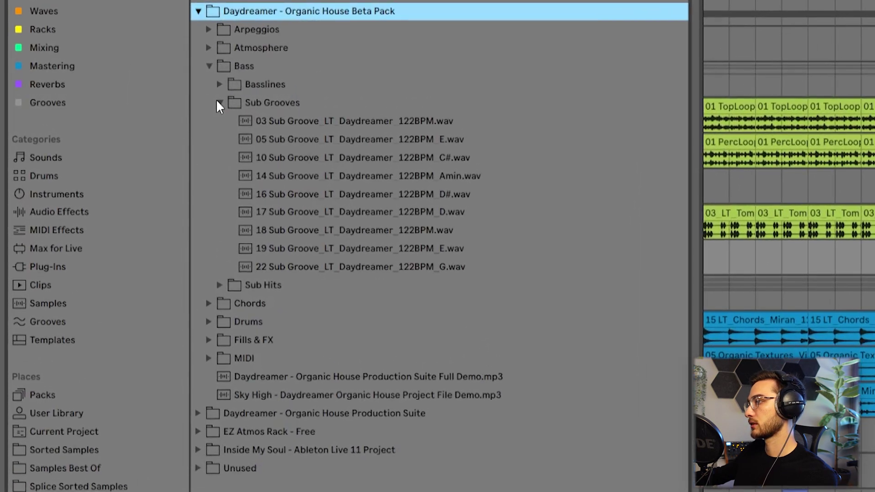
pyautogui.click(105, 93)
pyautogui.click(210, 66)
pyautogui.click(209, 103)
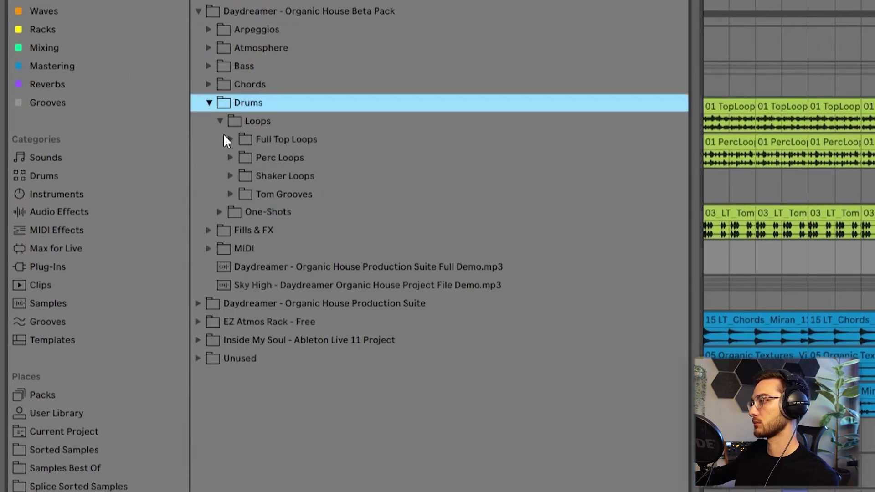
# Step: Open the High folder of the Perc one-shots, bypassing the percussion loops
pyautogui.click(231, 157)
pyautogui.click(230, 158)
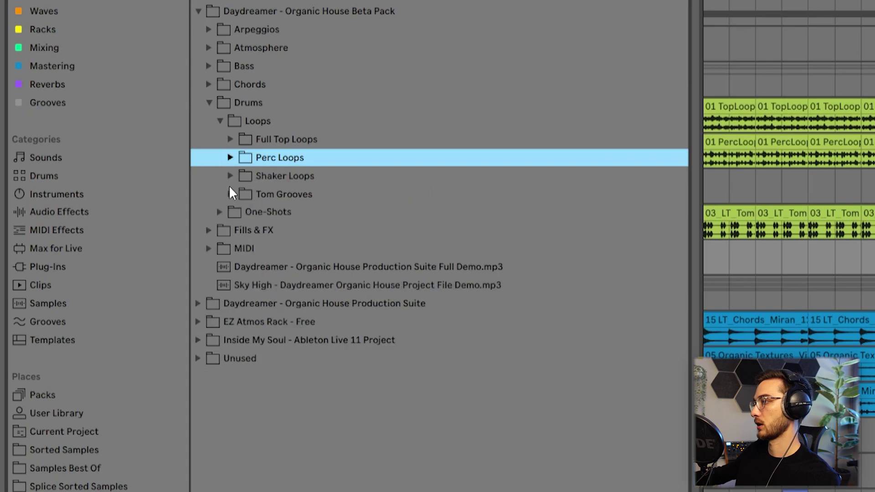
pyautogui.click(222, 212)
pyautogui.click(246, 212)
pyautogui.doubleClick(251, 230)
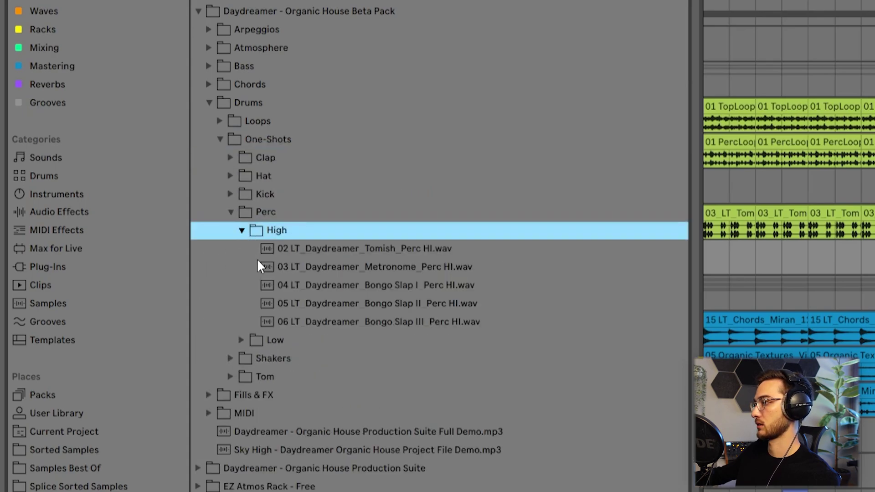
# Step: Preview the high percussion one-shots and load all five onto the Drum Rack pads starting at C1
pyautogui.click(260, 267)
pyautogui.click(340, 285)
pyautogui.click(367, 322)
pyautogui.keyDown('shift'); pyautogui.click(373, 251); pyautogui.keyUp('shift')
pyautogui.moveTo(373, 253); pyautogui.dragTo(162, 436)
# Step: Create an empty 16-bar MIDI clip on the Drum Rack track from bar 33 and set its note grid to 1/8
pyautogui.moveTo(538, 172); pyautogui.dragTo(632, 173)
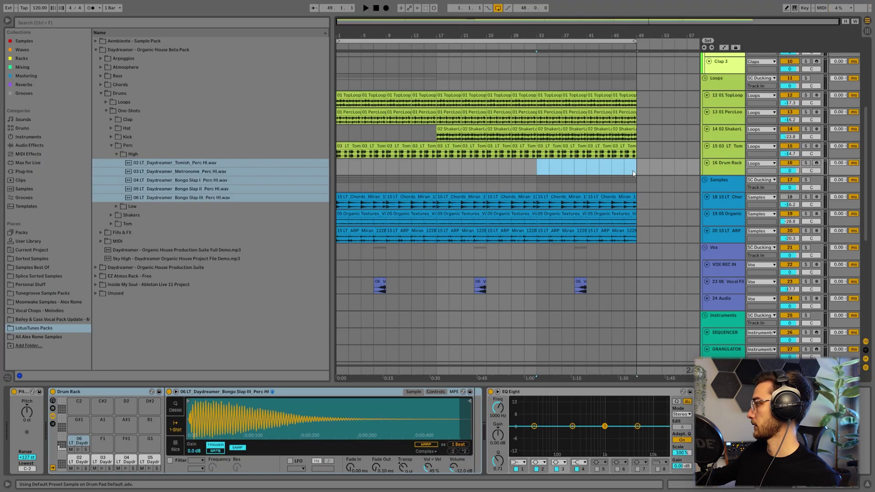
pyautogui.hotkey('ctrl', 'shift', 'm')
pyautogui.rightClick(210, 188)
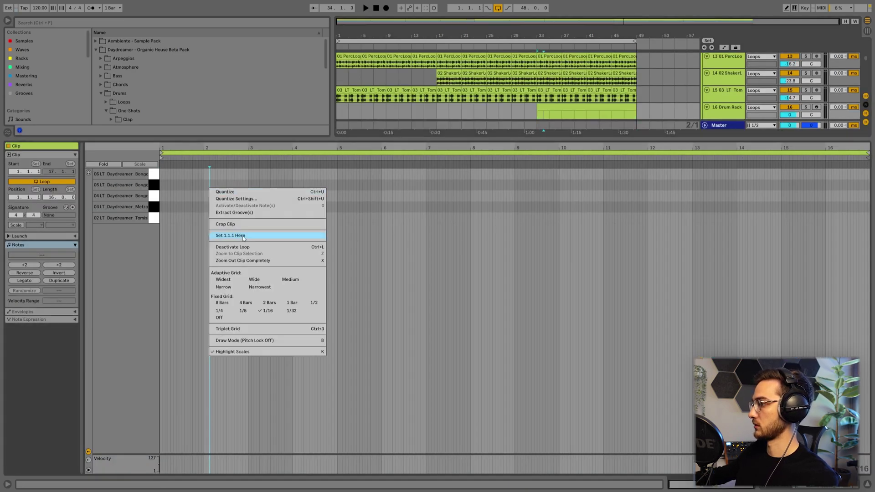
pyautogui.click(244, 312)
pyautogui.scroll(3, 236, 206)
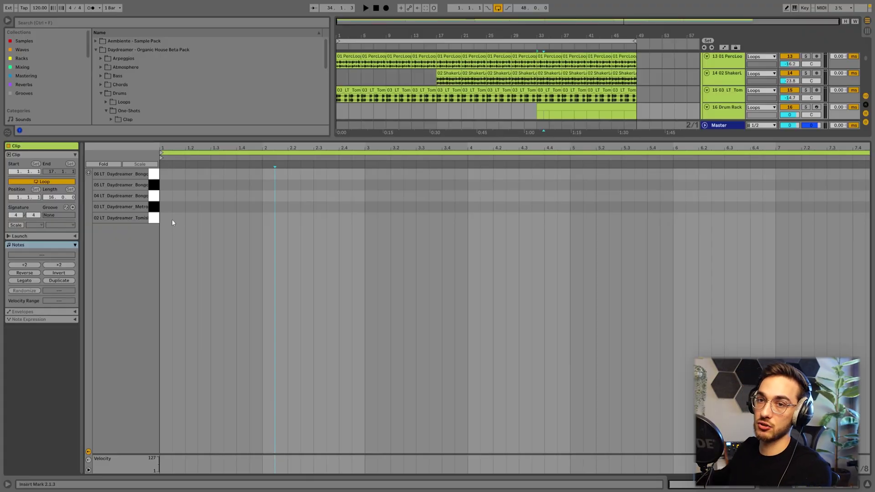
# Step: Place a Tomish note at 1.1.3 and Metronome notes at 1.2.3 and 1.3.2, using a 1/16 grid for the last one
pyautogui.click(175, 219)
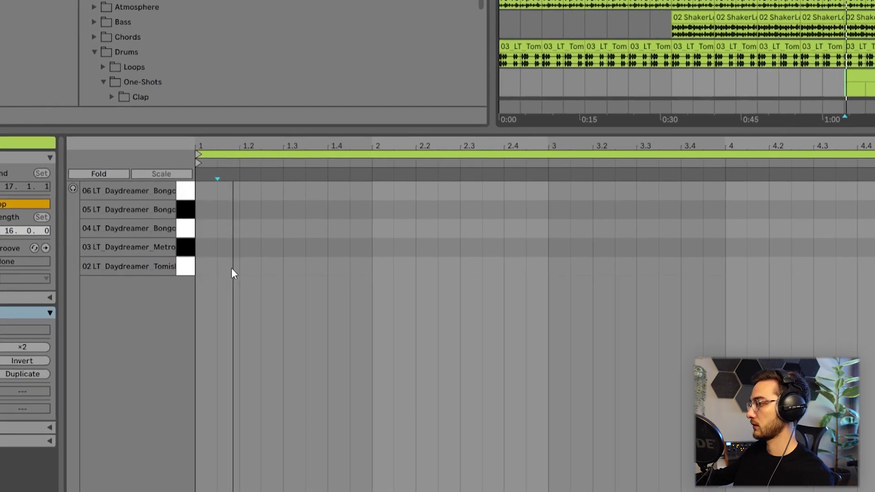
pyautogui.click(192, 217)
pyautogui.doubleClick(253, 267)
pyautogui.rightClick(268, 269)
pyautogui.click(351, 464)
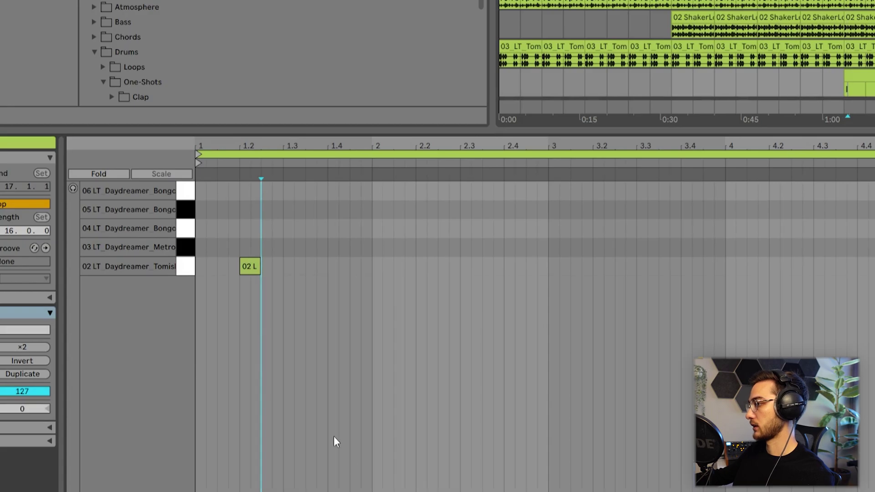
pyautogui.moveTo(254, 269); pyautogui.dragTo(302, 248)
pyautogui.doubleClick(255, 248)
pyautogui.doubleClick(290, 249)
# Step: Play the pattern and move the first Metronome note one sixteenth later to 1.2.4
pyautogui.press('space')
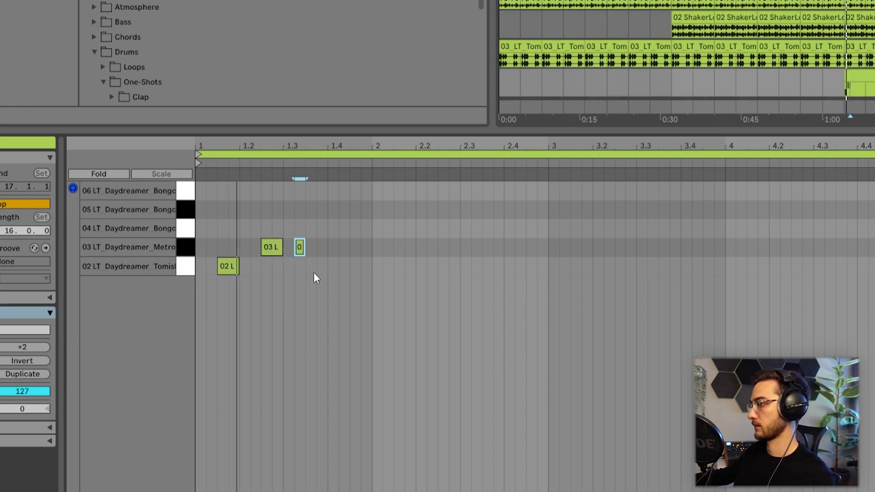
pyautogui.click(269, 246)
pyautogui.moveTo(269, 246); pyautogui.dragTo(280, 247)
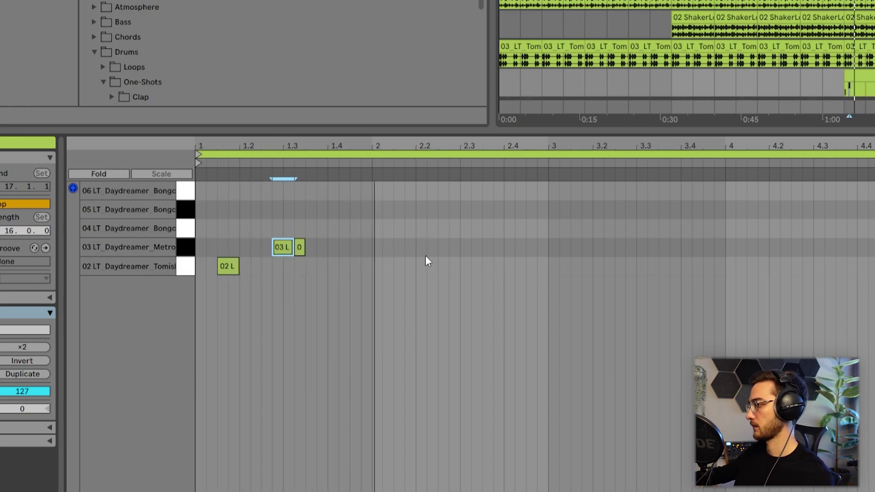
pyautogui.press('space')
# Step: Duplicate the first bar's notes into bar 2, delete the copied Tomish note and play the result
pyautogui.moveTo(371, 278); pyautogui.dragTo(147, 159)
pyautogui.hotkey('ctrl', 'd')
pyautogui.click(405, 266)
pyautogui.press('Delete')
pyautogui.press('space')
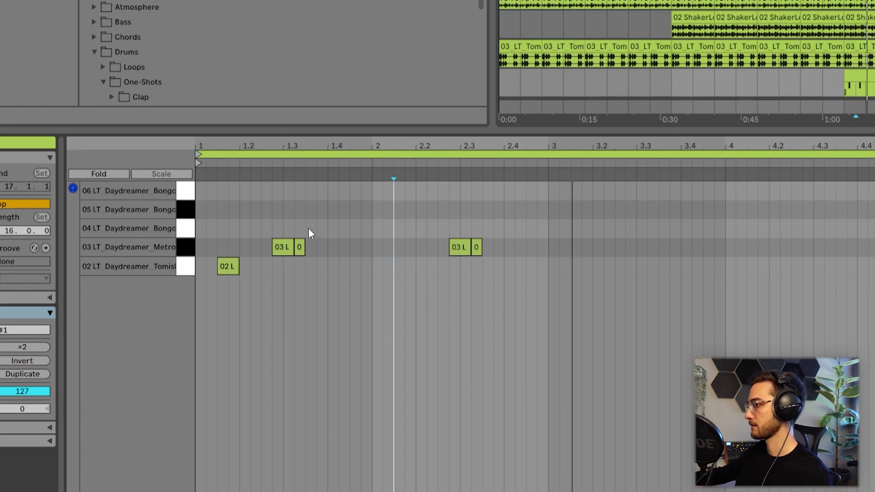
# Step: Add 04 Bongo Slap I notes at 1.2.2 and 2.2.2, removing the extra half-bar repeats at 1.4.2 and 2.4.2
pyautogui.doubleClick(322, 210)
pyautogui.moveTo(324, 210)
pyautogui.mouseDown()
pyautogui.moveTo(255, 233)
pyautogui.moveTo(151, 223)
pyautogui.mouseUp()
pyautogui.hotkey('ctrl', 'd')
pyautogui.hotkey('ctrl', 'd')
pyautogui.hotkey('ctrl', 'd')
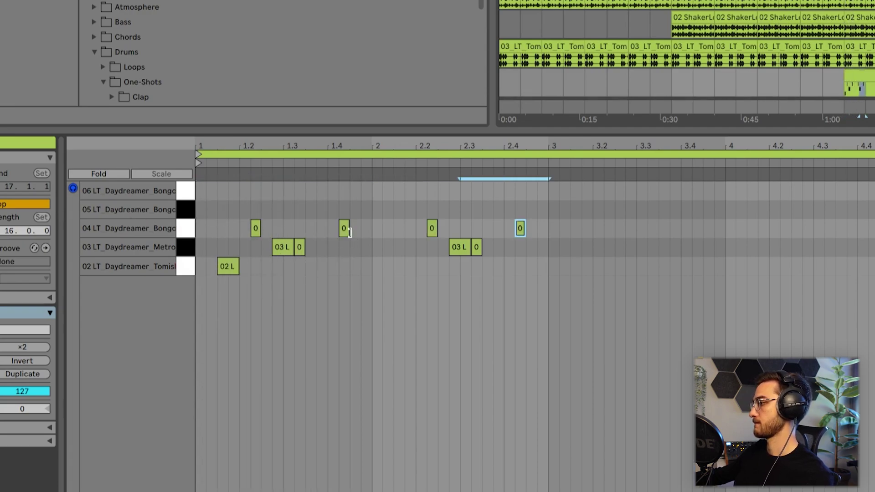
pyautogui.press('space')
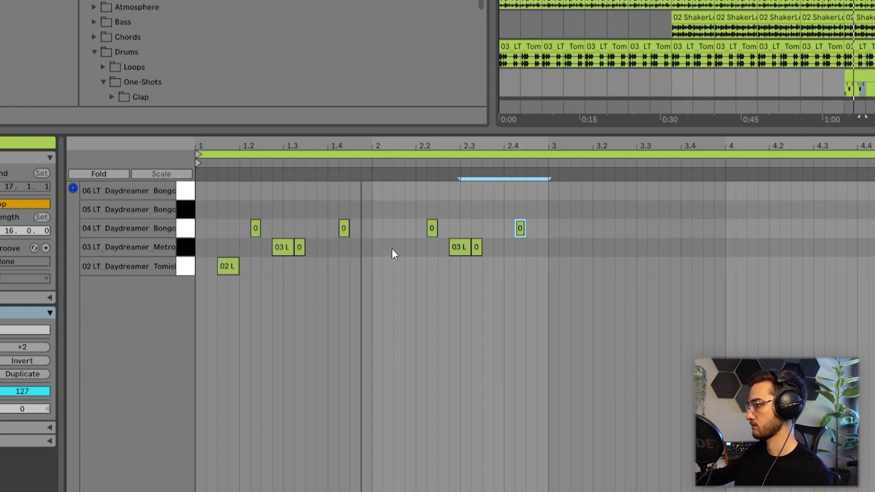
pyautogui.click(344, 228)
pyautogui.doubleClick(520, 228)
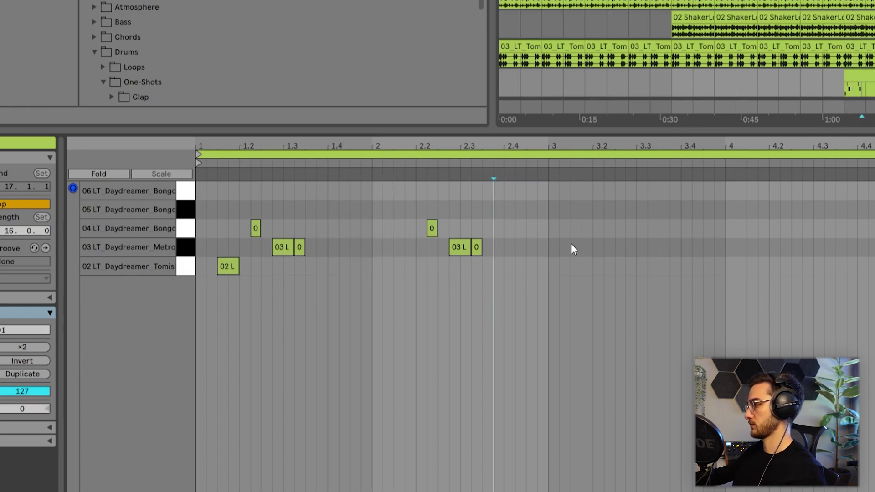
# Step: Duplicate the two-bar percussion pattern into bars 3 and 4 of the clip and play it
pyautogui.moveTo(549, 281); pyautogui.dragTo(370, 162)
pyautogui.hotkey('ctrl', 'a')
pyautogui.hotkey('ctrl', 'd')
pyautogui.moveTo(490, 270); pyautogui.dragTo(582, 274)
pyautogui.press('space')
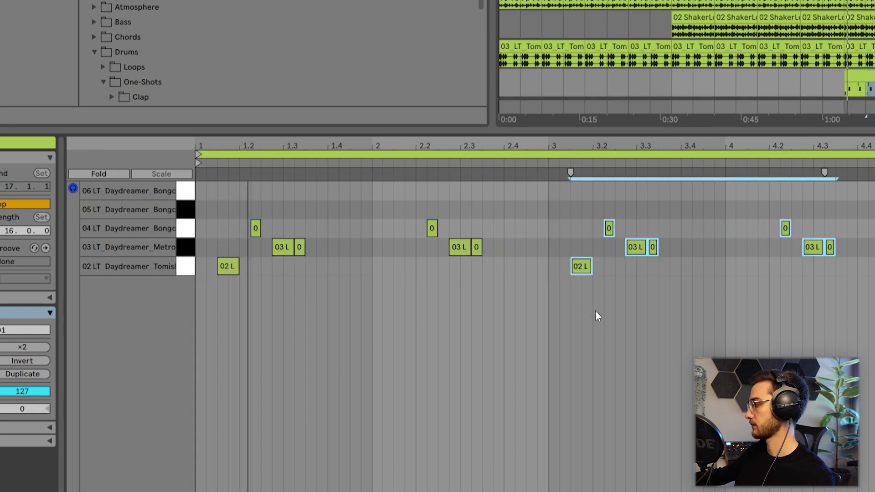
pyautogui.press('space')
# Step: Lower the velocity of the Tomish notes in bars 1 and 3 and listen to the pattern
pyautogui.click(322, 292)
pyautogui.moveTo(203, 287); pyautogui.dragTo(644, 272)
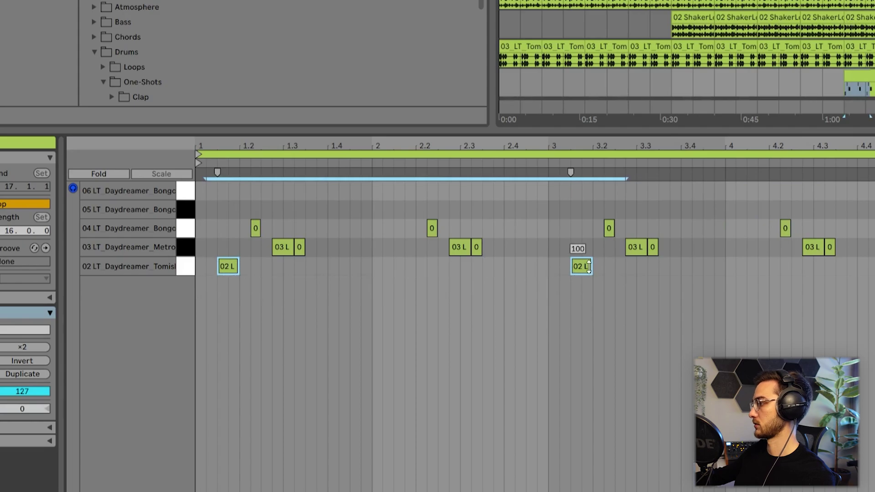
pyautogui.click(597, 303)
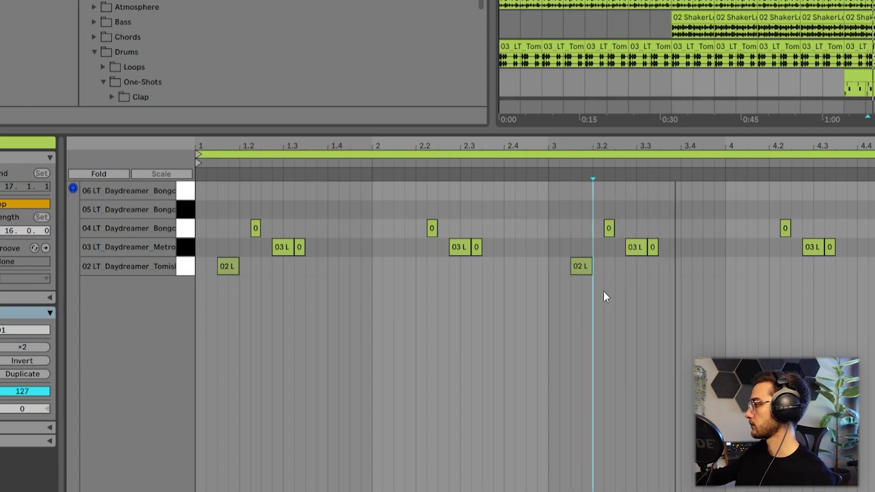
pyautogui.press('space')
# Step: Delete the bongo note in bar 4 and repeat the four-bar percussion pattern through the rest of the clip
pyautogui.moveTo(801, 232); pyautogui.dragTo(756, 226)
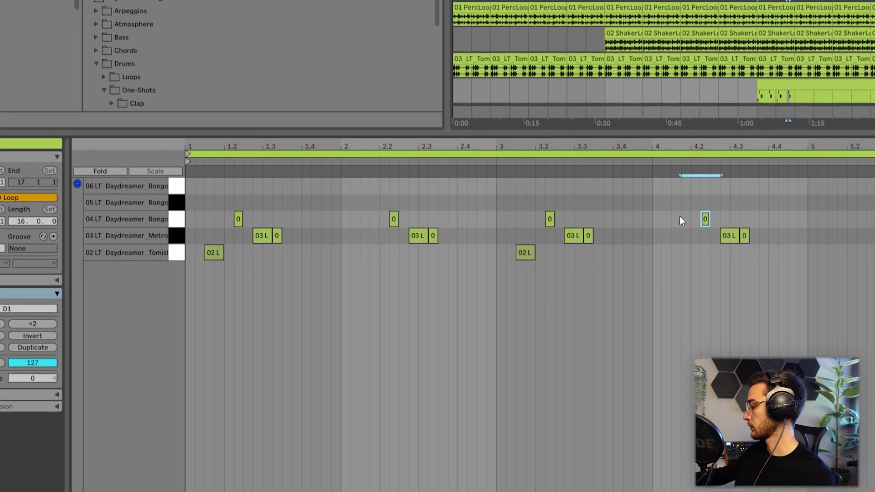
pyautogui.press('Delete')
pyautogui.moveTo(749, 269); pyautogui.dragTo(161, 80)
pyautogui.hotkey('ctrl', 'd')
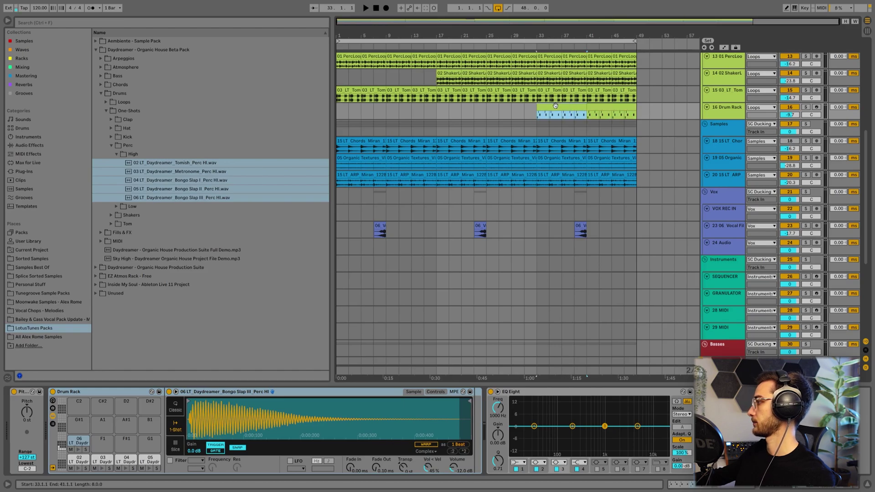
# Step: Play from bar 33 and cut the Drum Rack track's EQ Eight by 5.58 dB at 287 Hz
pyautogui.press('space')
pyautogui.scroll(3, 655, 223)
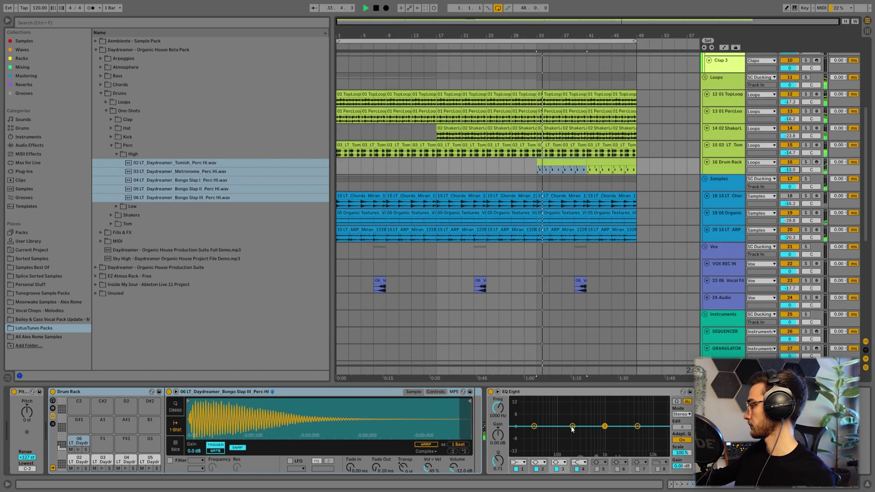
pyautogui.moveTo(573, 428); pyautogui.dragTo(577, 436)
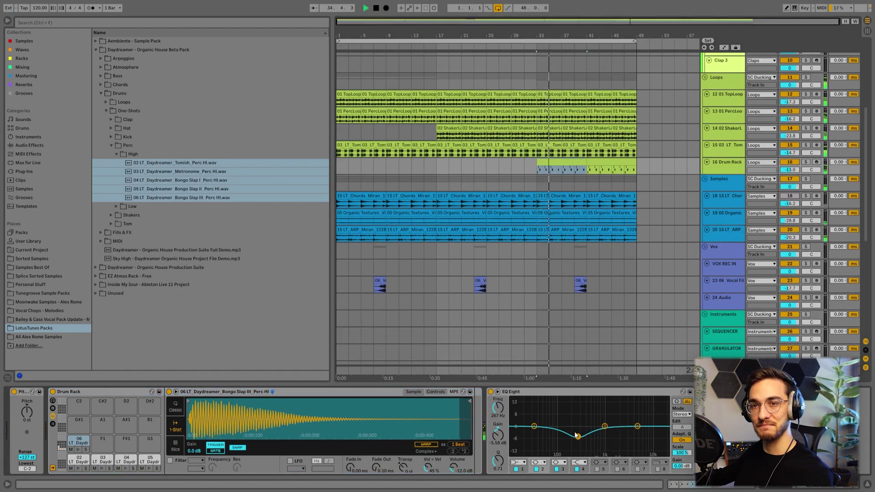
pyautogui.scroll(2, 535, 225)
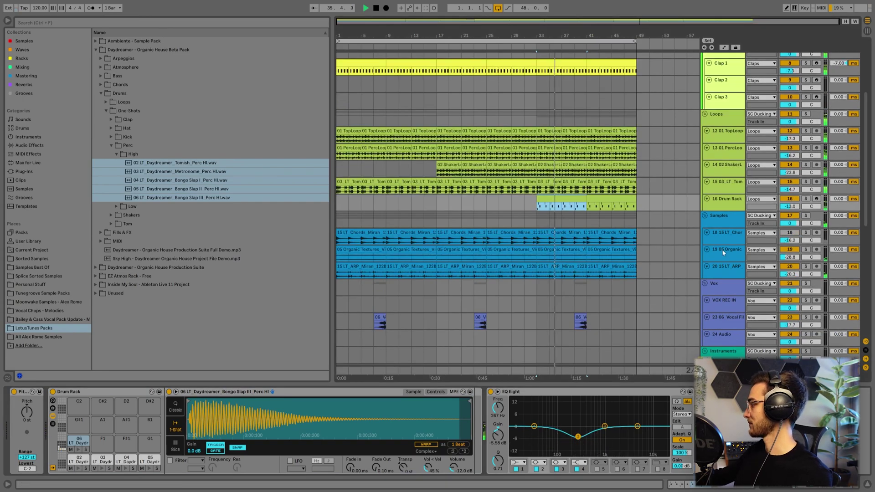
# Step: Stop playback and delete the chord loop clips before bar 33
pyautogui.press('space')
pyautogui.click(528, 232)
pyautogui.keyDown('shift'); pyautogui.click(367, 230); pyautogui.keyUp('shift')
pyautogui.press('Delete')
pyautogui.click(503, 231)
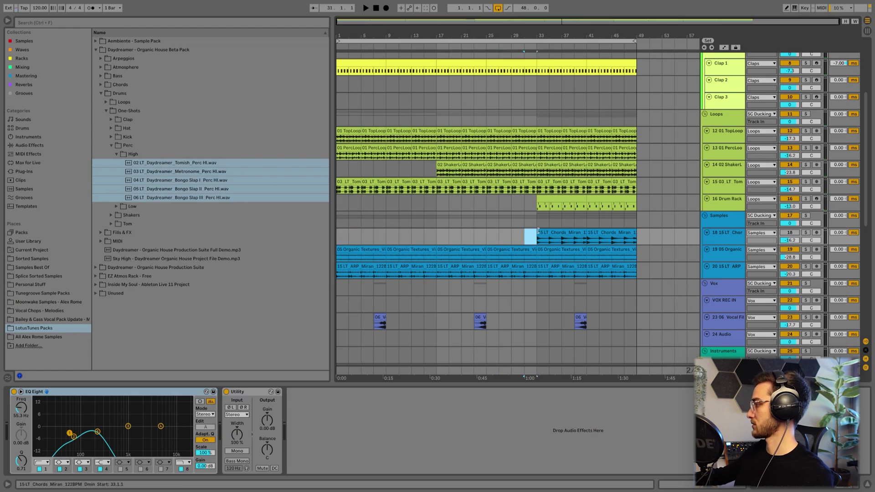
# Step: Show the on/off automation of the Kick track's EQ Eight and automate the device on from bar 33
pyautogui.scroll(5, 537, 239)
pyautogui.click(556, 99)
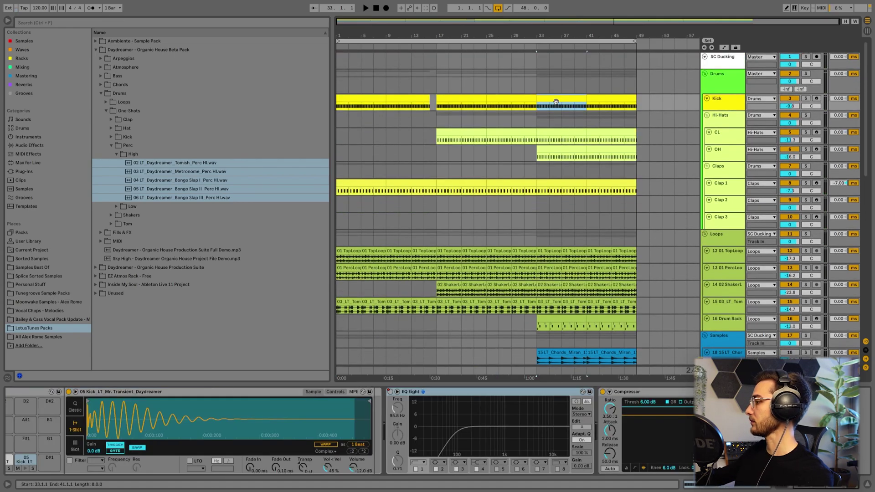
pyautogui.click(391, 393)
pyautogui.press('a')
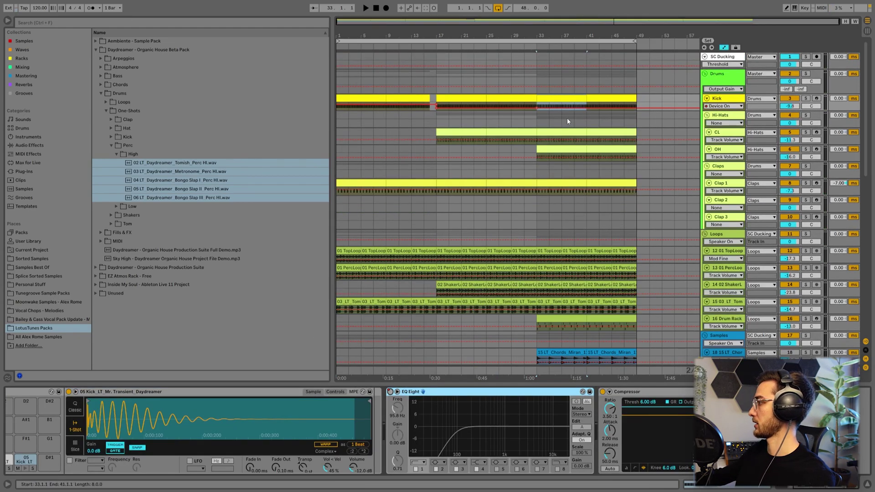
pyautogui.click(537, 106)
pyautogui.click(540, 96)
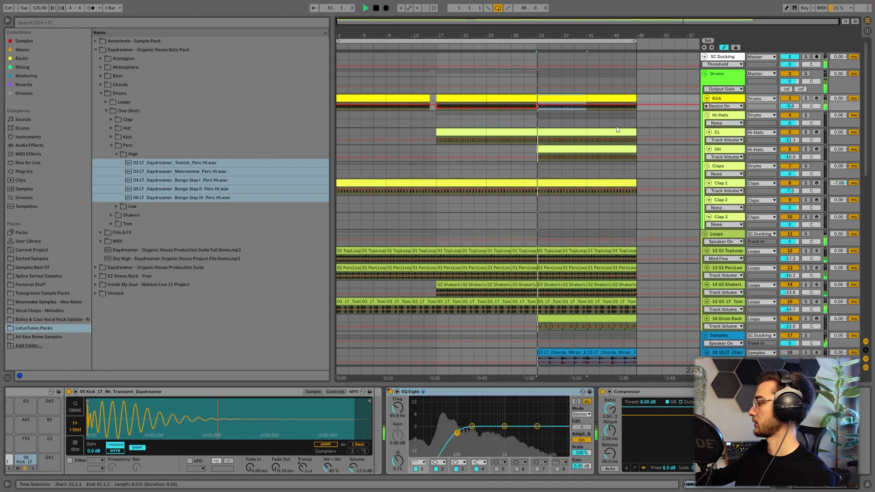
# Step: Play the arrangement from bar 33 and extend the arrangement loop to a length of 58 bars
pyautogui.scroll(-5, 592, 237)
pyautogui.click(556, 236)
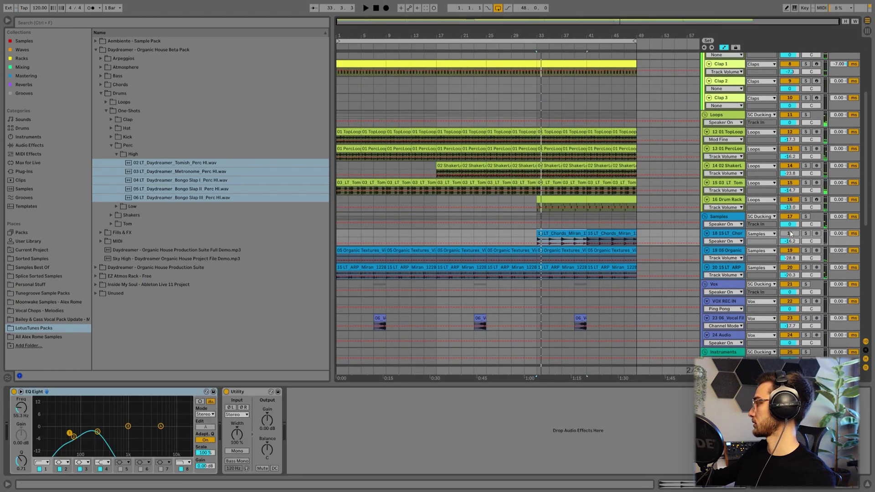
pyautogui.press('space')
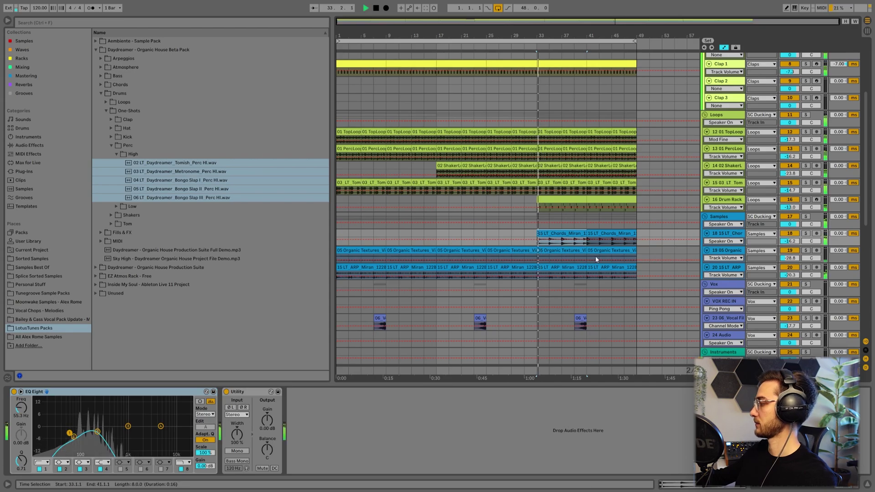
pyautogui.click(535, 218)
pyautogui.scroll(3, 535, 218)
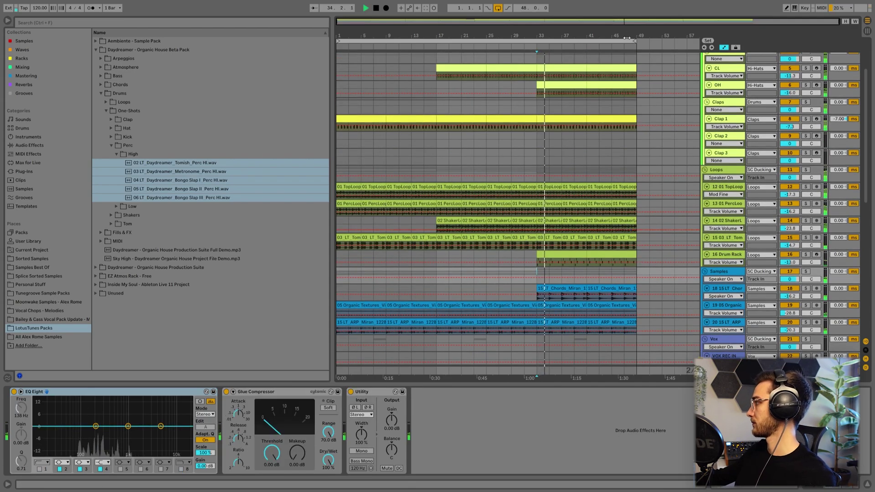
pyautogui.moveTo(635, 41); pyautogui.dragTo(680, 41)
# Step: Automate the Kick track's EQ Eight to switch off from bar 41
pyautogui.click(585, 287)
pyautogui.scroll(3, 588, 256)
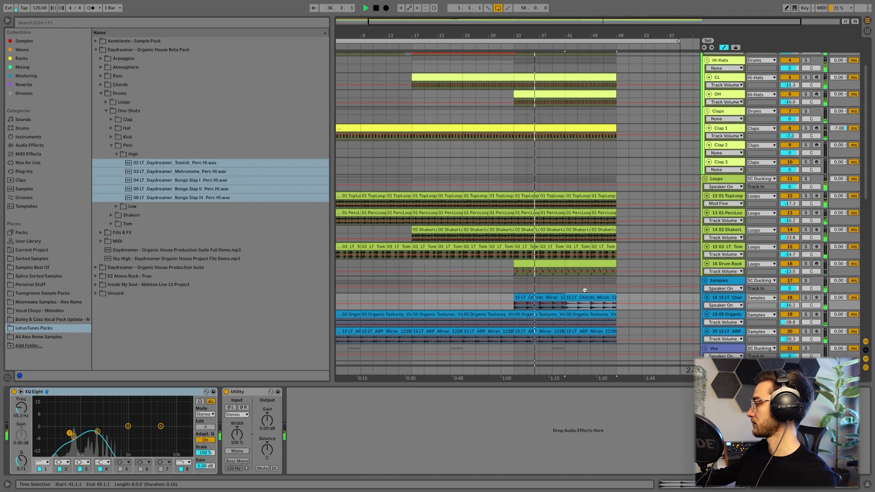
pyautogui.click(582, 98)
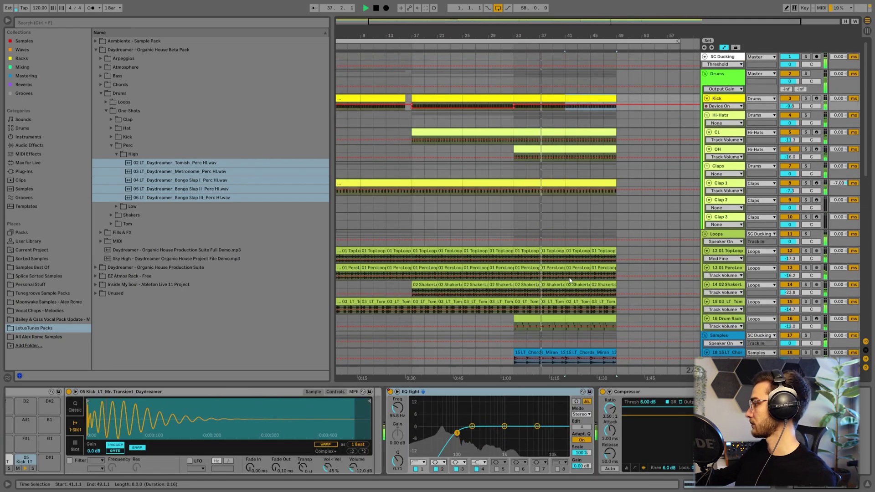
pyautogui.click(566, 107)
pyautogui.click(567, 105)
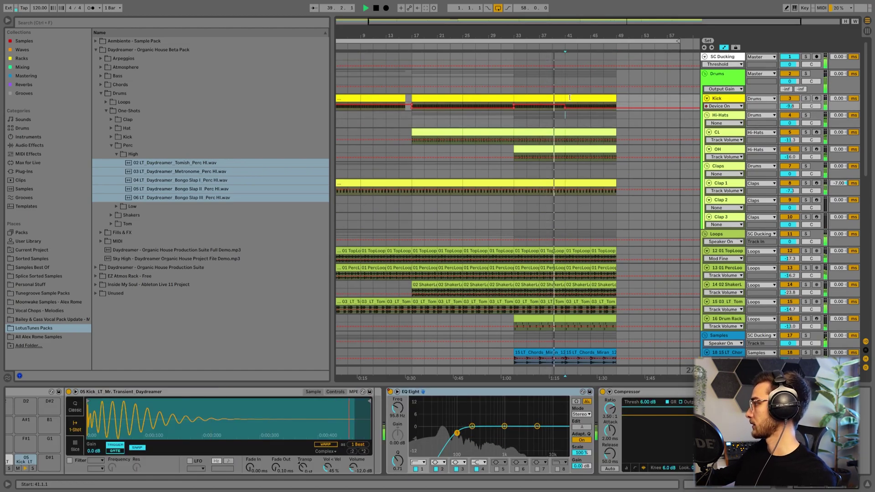
# Step: Listen to the transition into bar 41 and examine the sample, vocal, bass and FX tracks around it
pyautogui.scroll(-3, 582, 301)
pyautogui.click(579, 286)
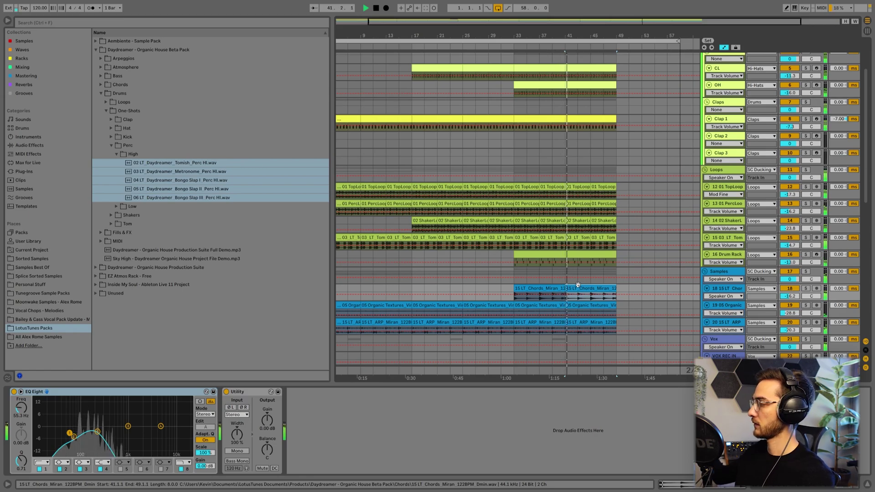
pyautogui.scroll(-6, 577, 253)
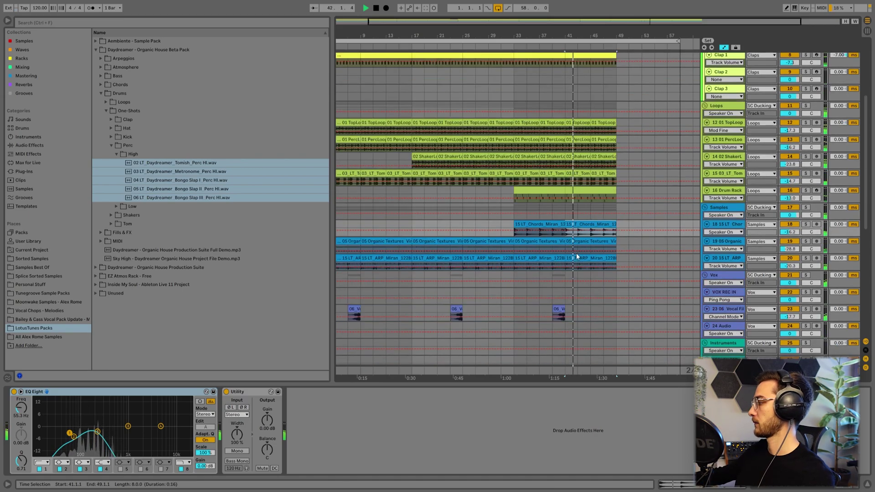
pyautogui.scroll(3, 564, 239)
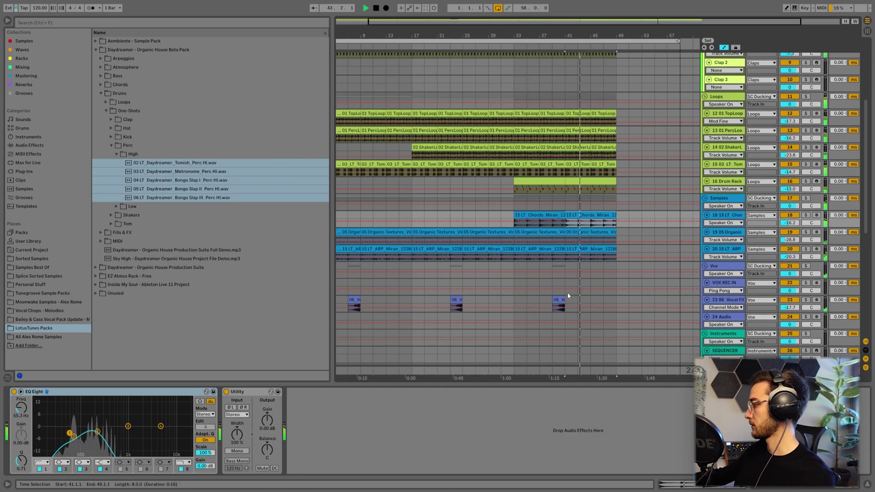
pyautogui.scroll(-5, 568, 293)
pyautogui.moveTo(521, 298); pyautogui.dragTo(564, 300)
pyautogui.press('space')
pyautogui.scroll(2, 571, 296)
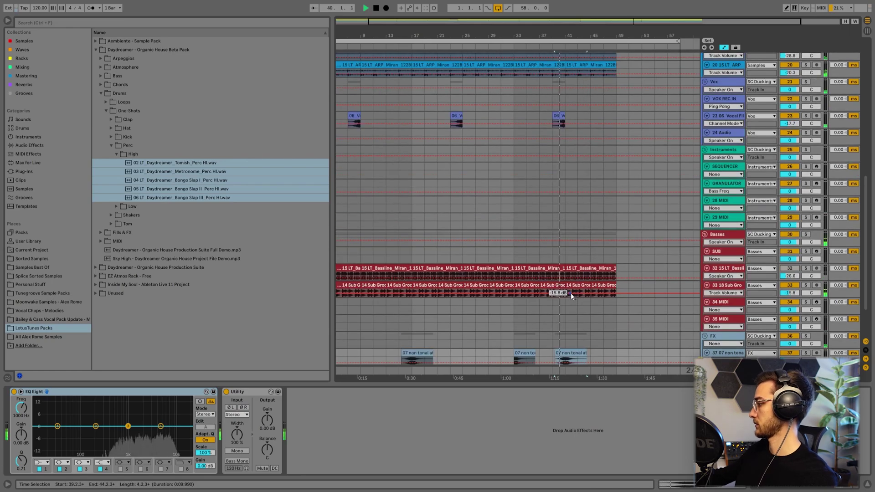
pyautogui.scroll(-2, 572, 294)
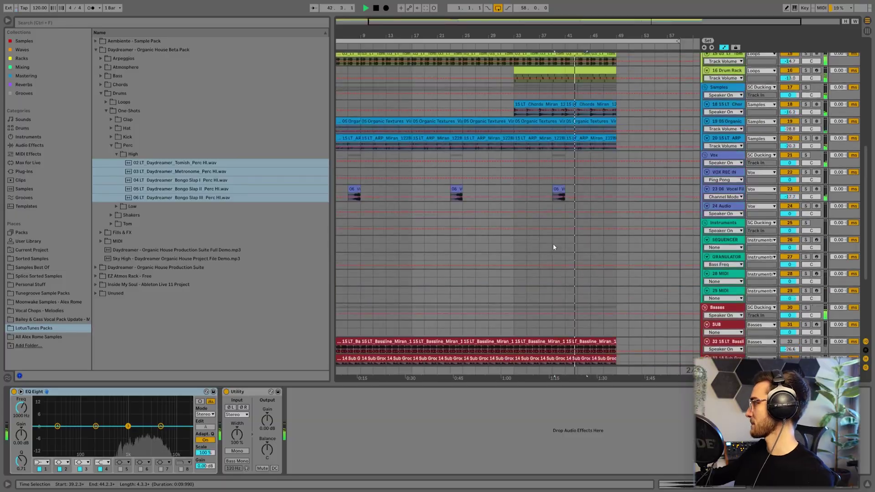
pyautogui.scroll(8, 553, 243)
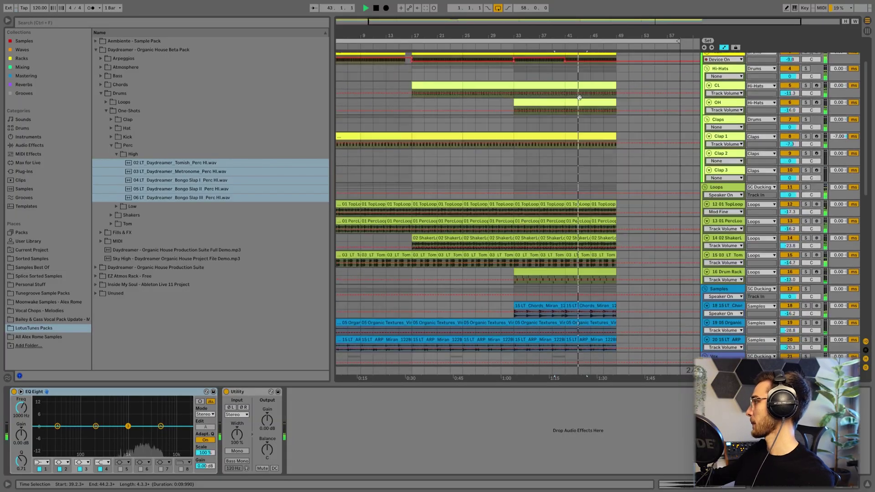
pyautogui.scroll(2, 579, 97)
# Step: Show the on/off automation of the Sub Groove track's second EQ Eight and automate it on from bar 33 and off at bar 41
pyautogui.click(583, 97)
pyautogui.scroll(-12, 600, 219)
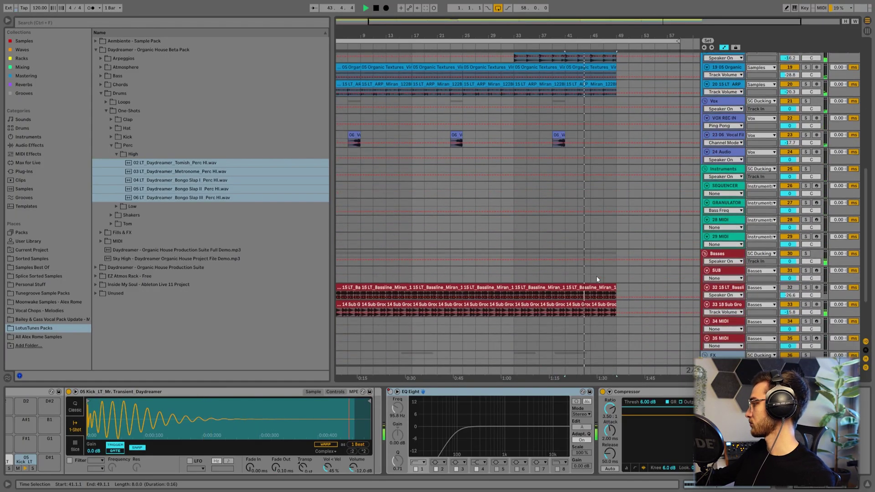
pyautogui.scroll(-5, 597, 275)
pyautogui.click(680, 237)
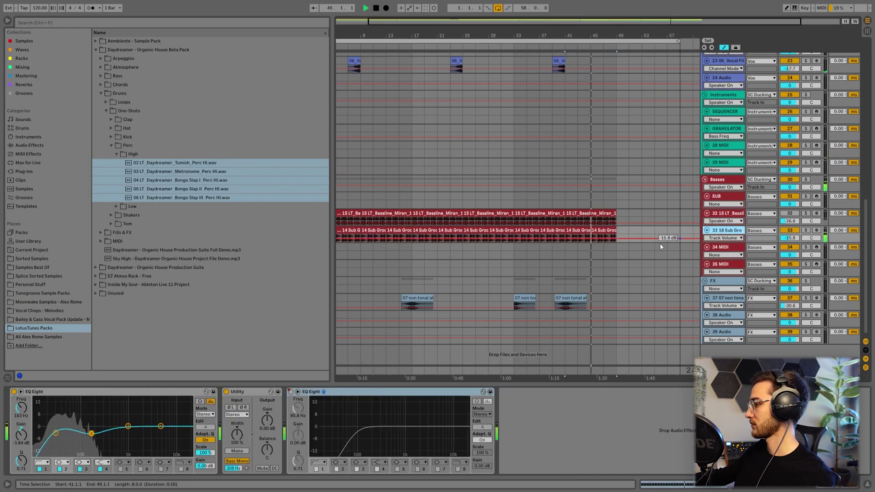
pyautogui.press('space')
pyautogui.rightClick(293, 391)
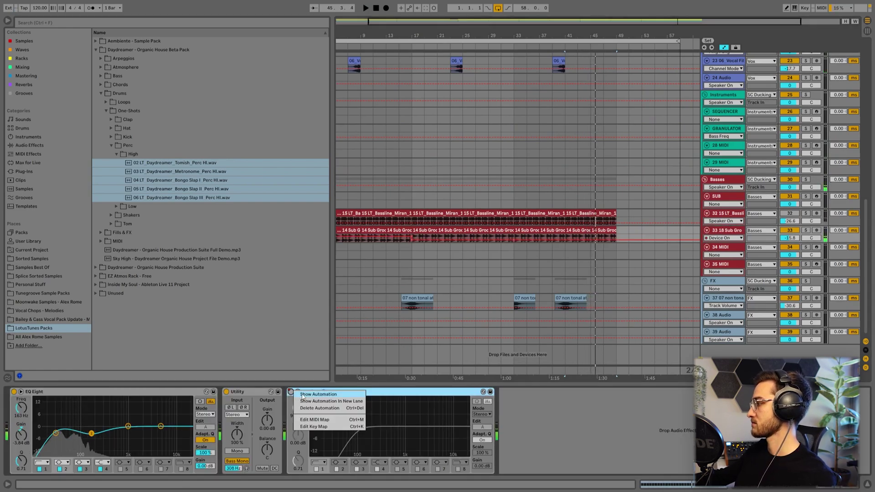
pyautogui.click(302, 394)
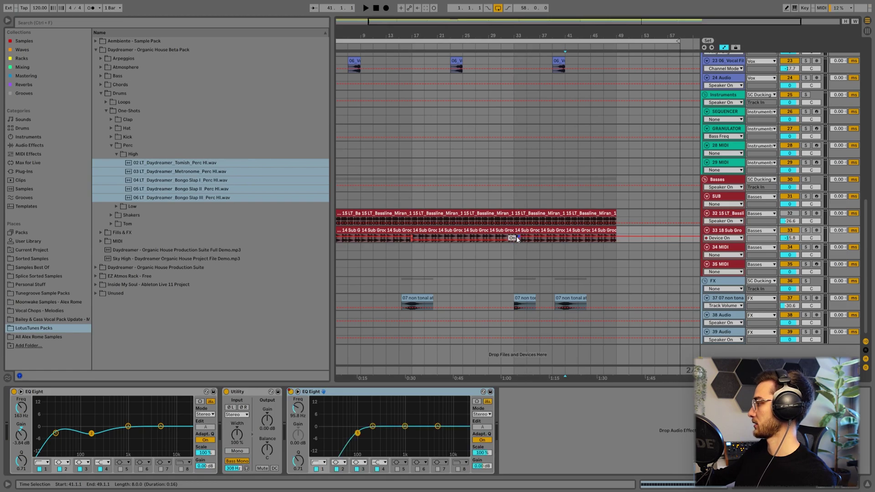
pyautogui.click(562, 237)
# Step: Play from bar 41 and raise the LT Bassline track's volume to -20.0 dB
pyautogui.press('space')
pyautogui.click(558, 244)
pyautogui.scroll(2, 567, 289)
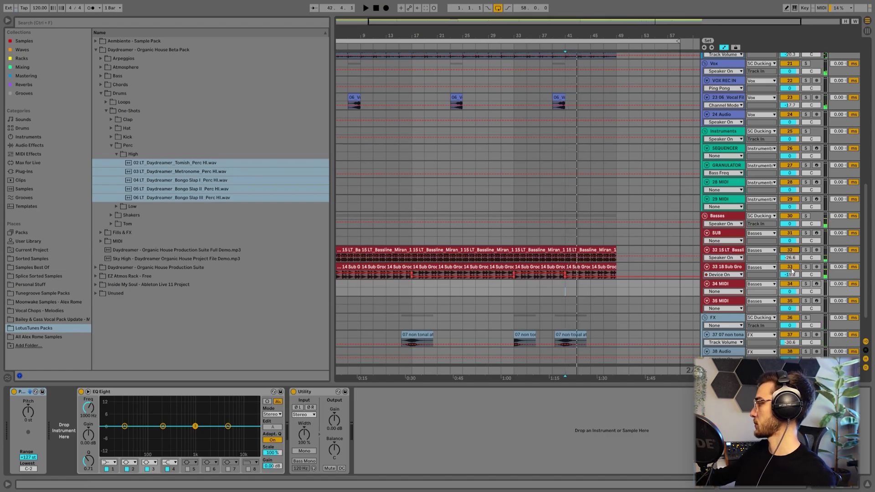
pyautogui.moveTo(790, 257); pyautogui.dragTo(790, 248)
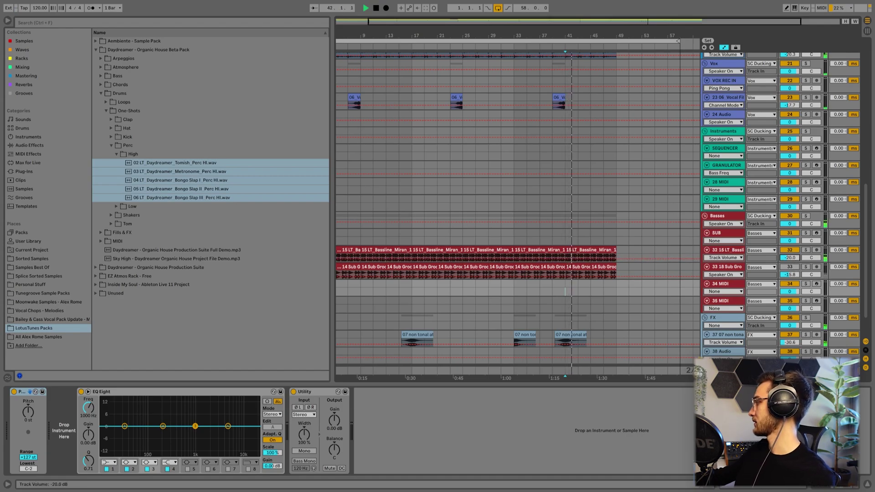
pyautogui.click(728, 258)
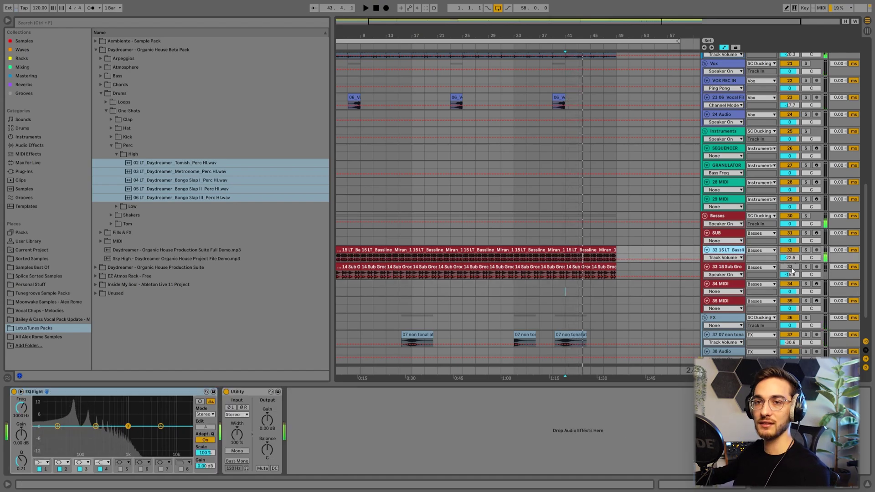